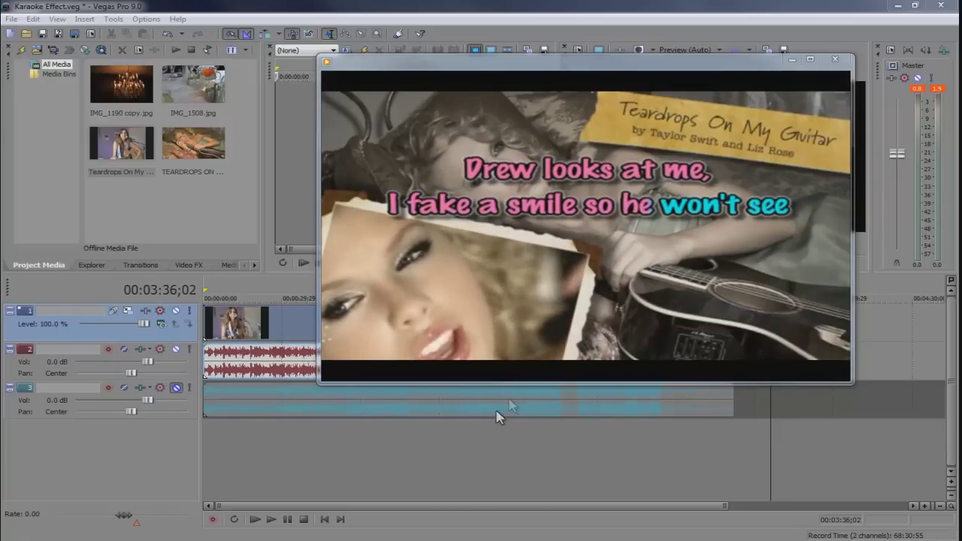
# Pause the finished karaoke example and minimize its player to reveal the Vegas project
pyautogui.click(585, 366)
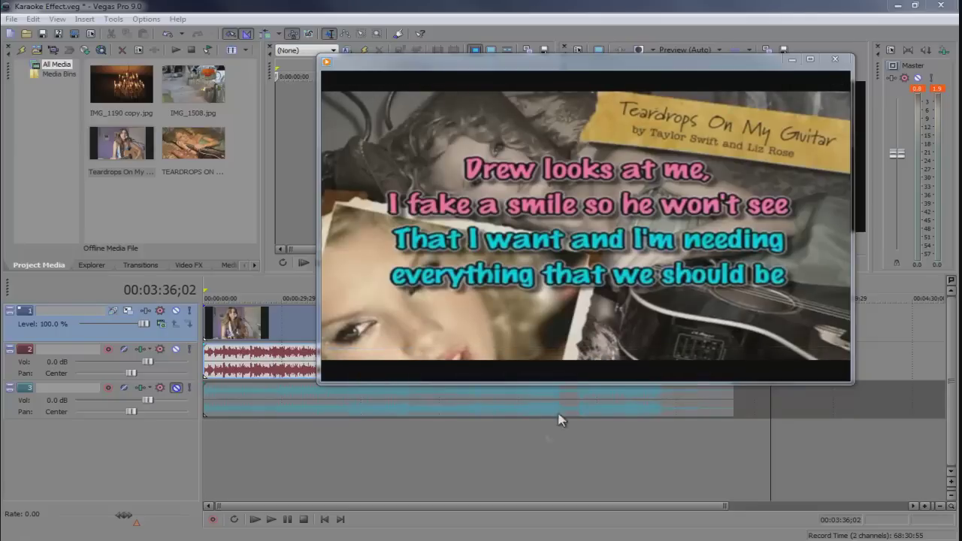
pyautogui.click(793, 60)
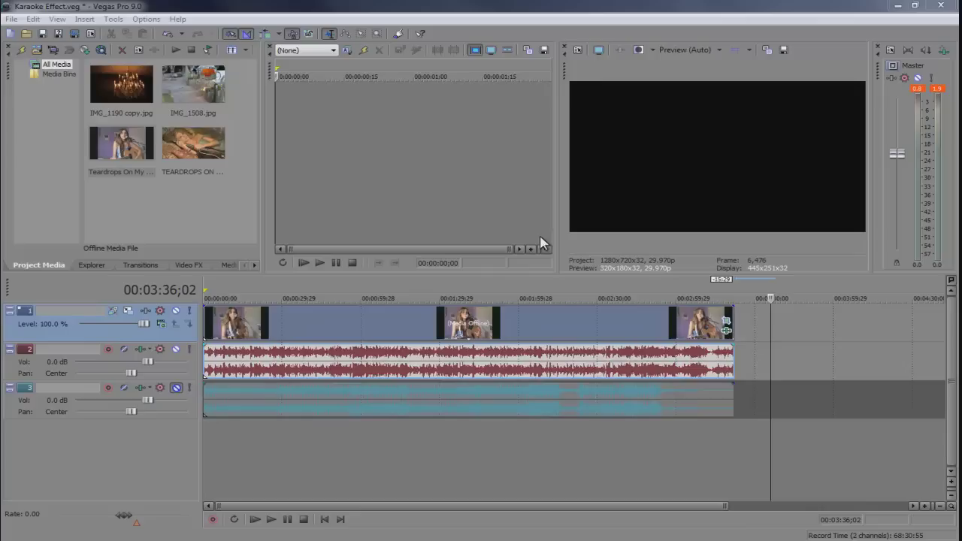
# Play the project back, stop it, then mark and clear a 15;13–34;13 time selection
pyautogui.click(257, 519)
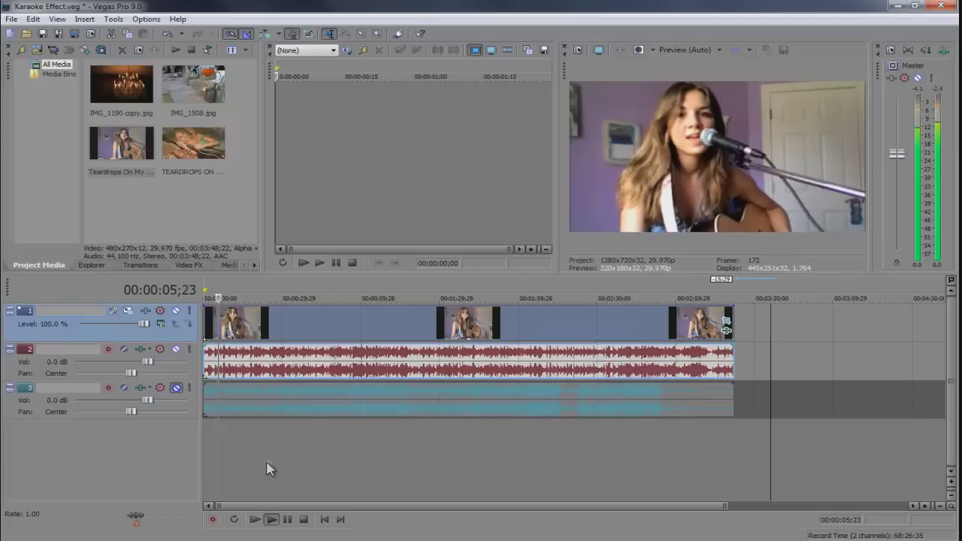
pyautogui.press('Down')
pyautogui.press('Down')
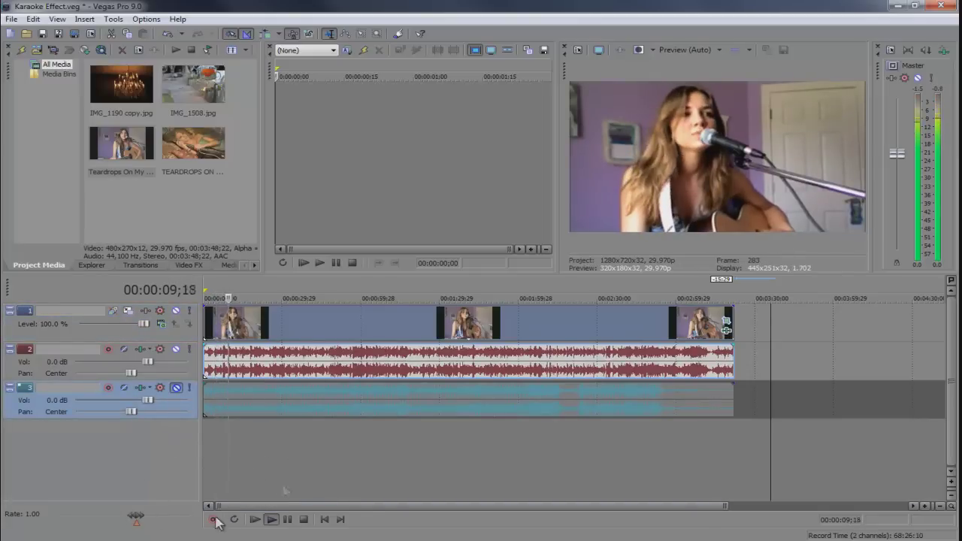
pyautogui.click(288, 519)
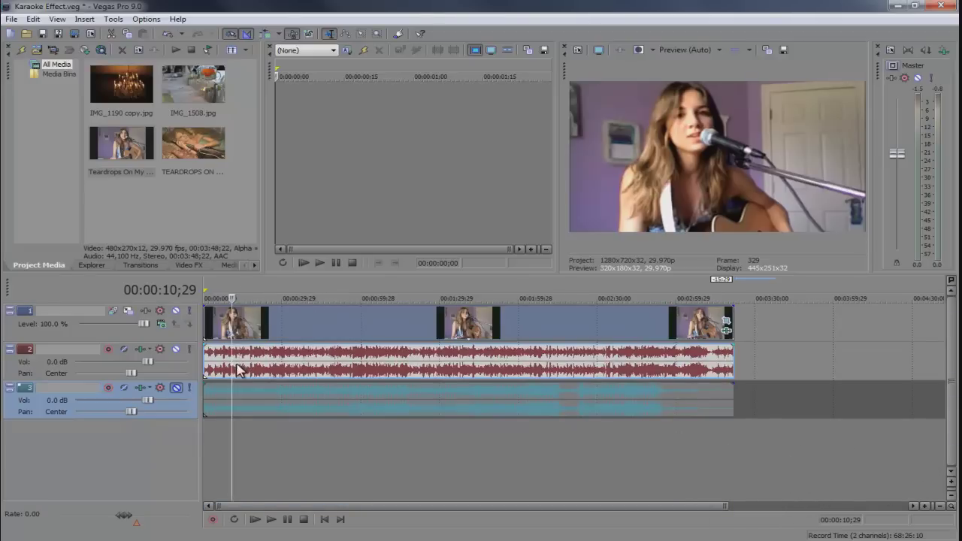
pyautogui.click(247, 333)
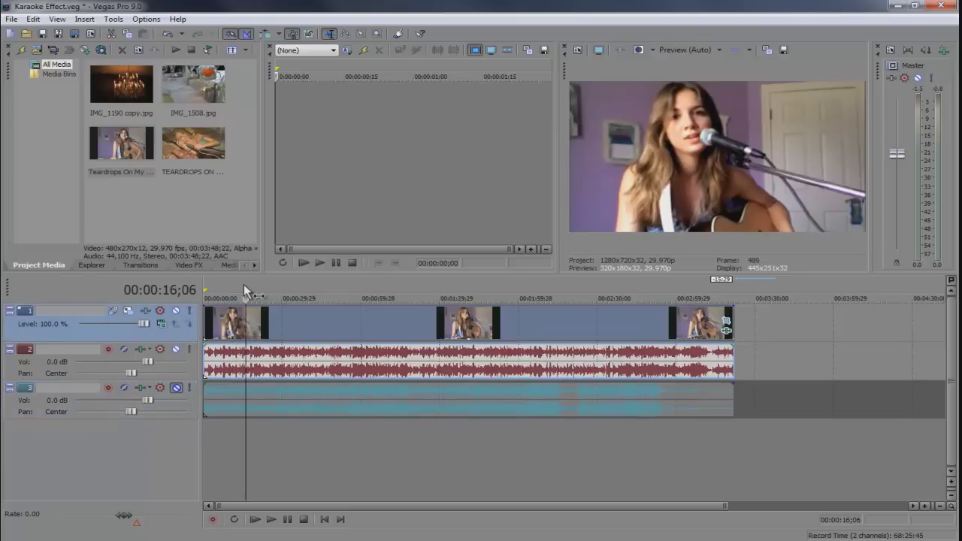
pyautogui.moveTo(244, 284); pyautogui.dragTo(391, 284)
pyautogui.click(268, 338)
# Mute track 2 to audition playback, unmute it, then mute track 3's teal audio
pyautogui.click(218, 402)
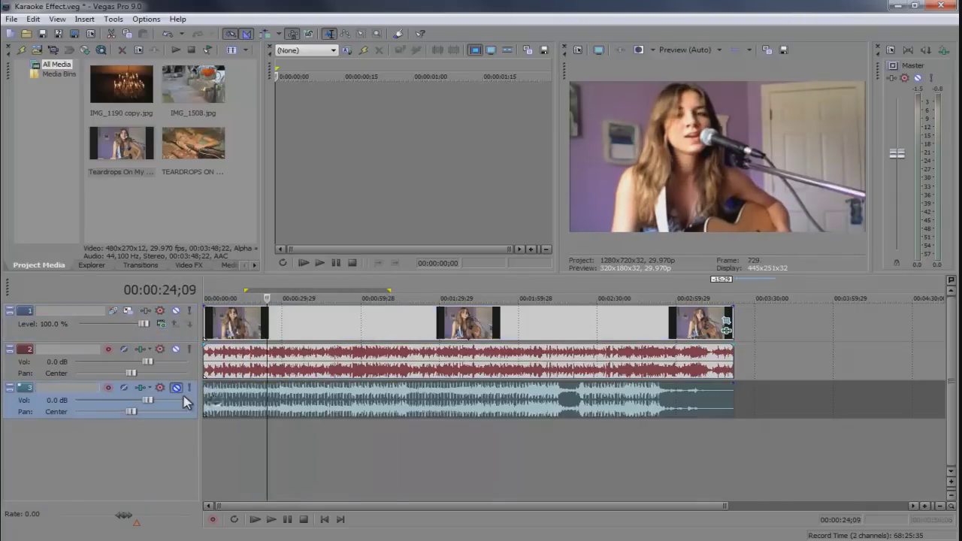
pyautogui.click(176, 350)
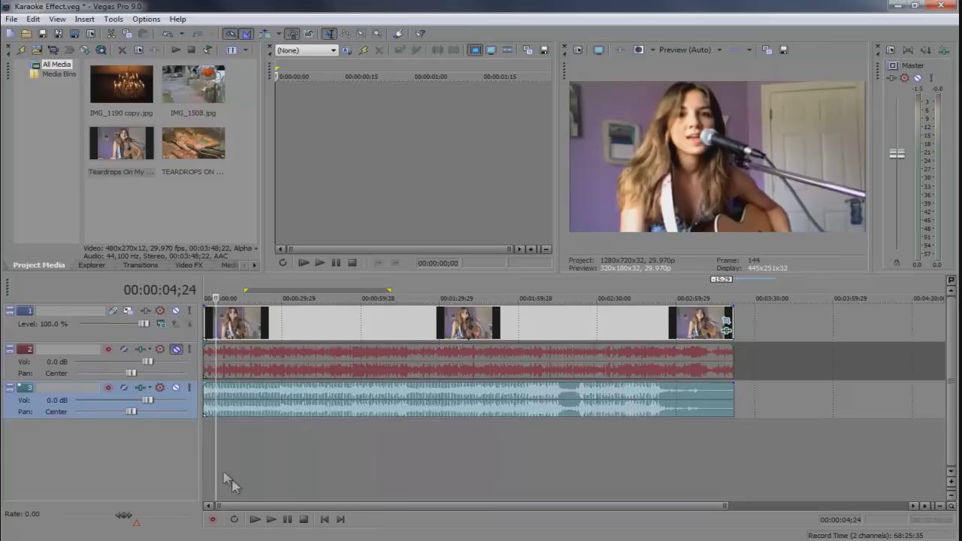
pyautogui.click(271, 520)
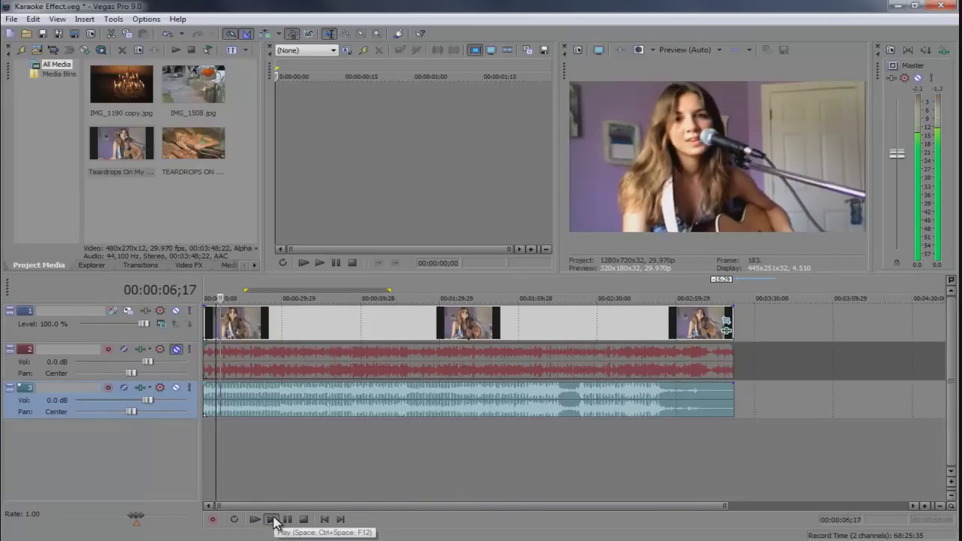
pyautogui.click(288, 519)
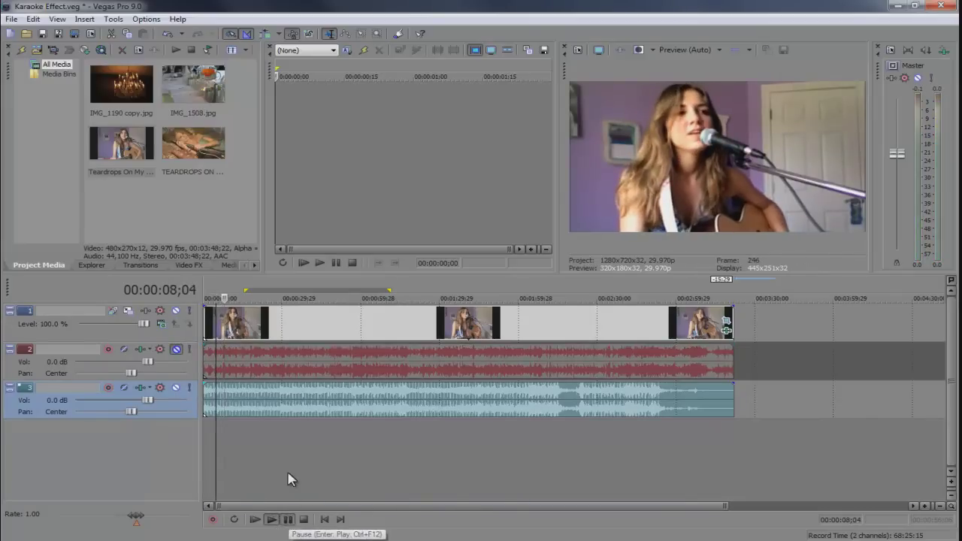
pyautogui.click(176, 350)
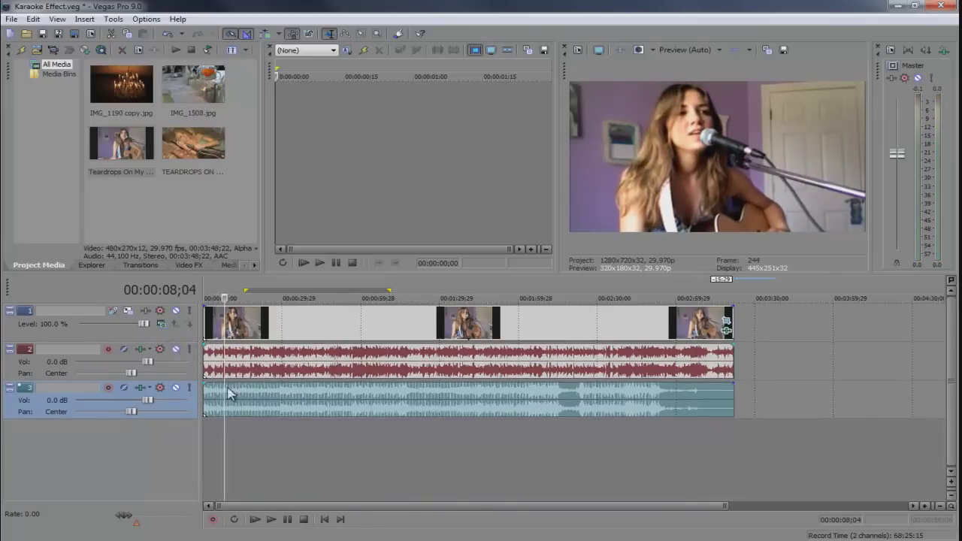
pyautogui.click(176, 387)
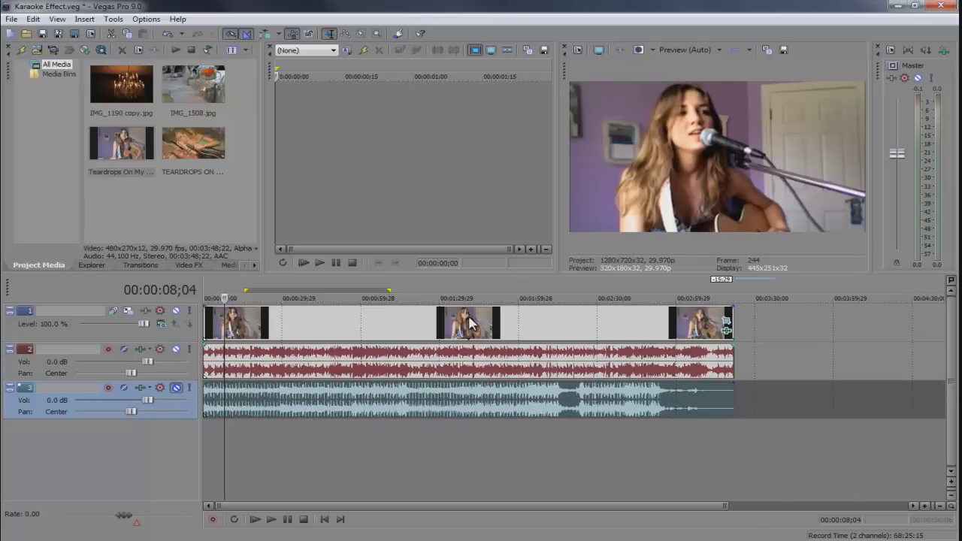
# Ungroup the singer video from its audio and delete the video events from the top track
pyautogui.rightClick(397, 325)
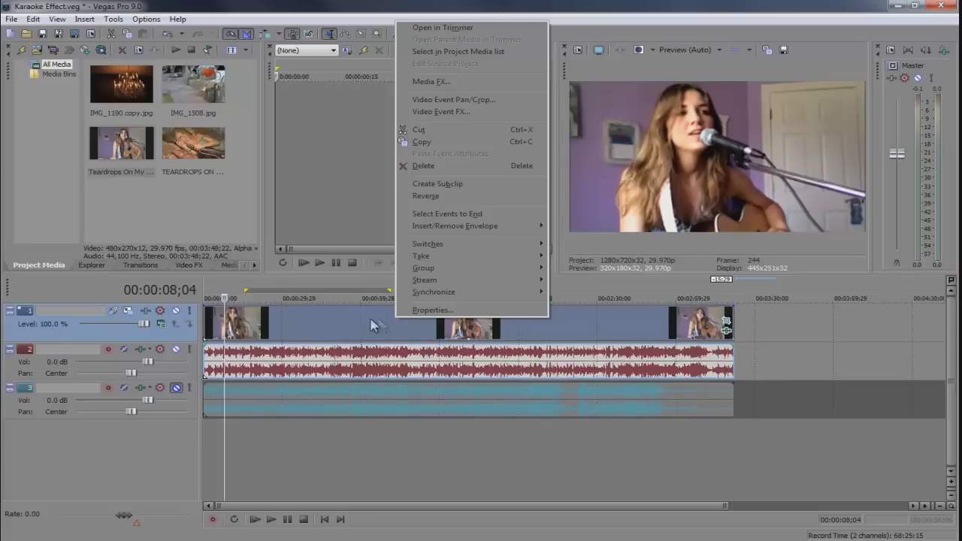
pyautogui.moveTo(479, 269)
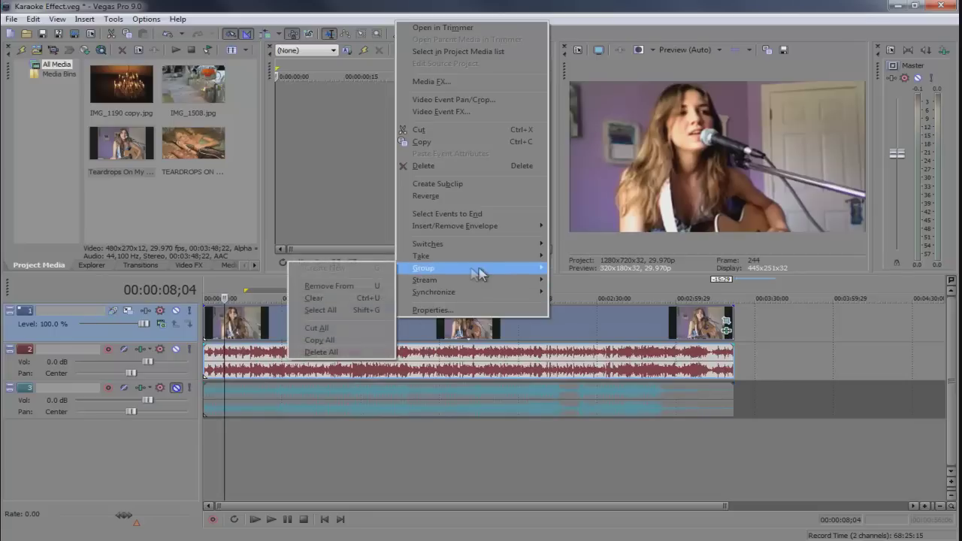
pyautogui.click(333, 283)
pyautogui.click(323, 334)
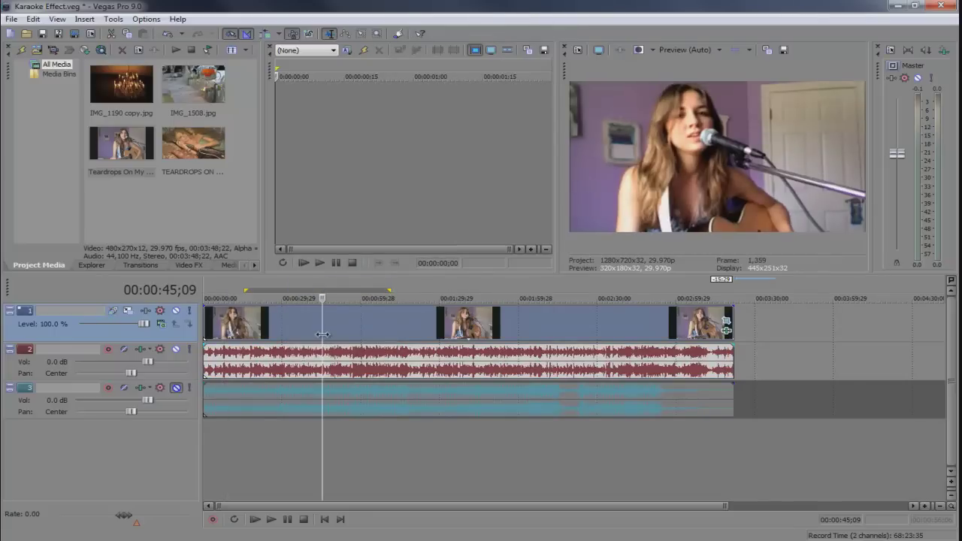
pyautogui.press('Delete')
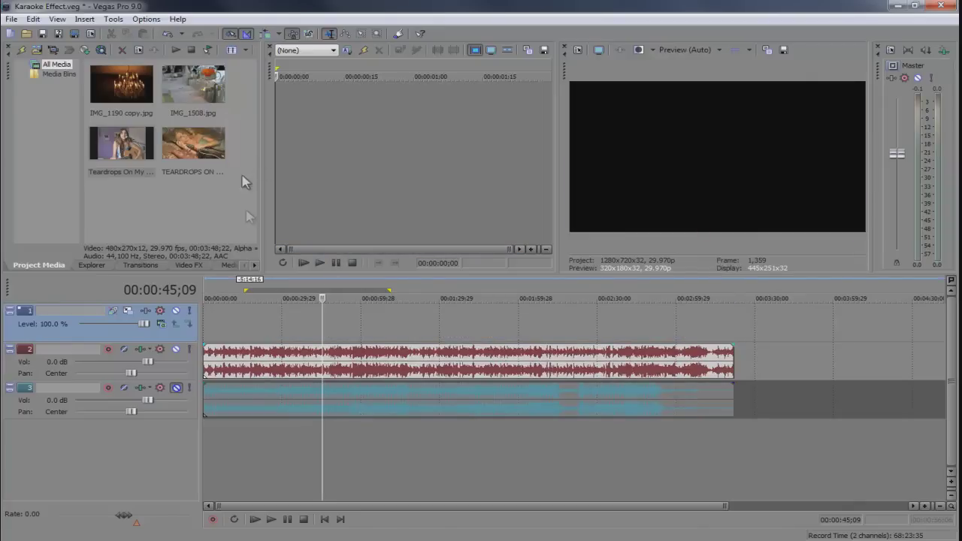
# Place the chandelier photo IMG_1190 on the top track and stretch it to about 22 seconds
pyautogui.moveTo(139, 112); pyautogui.dragTo(186, 322)
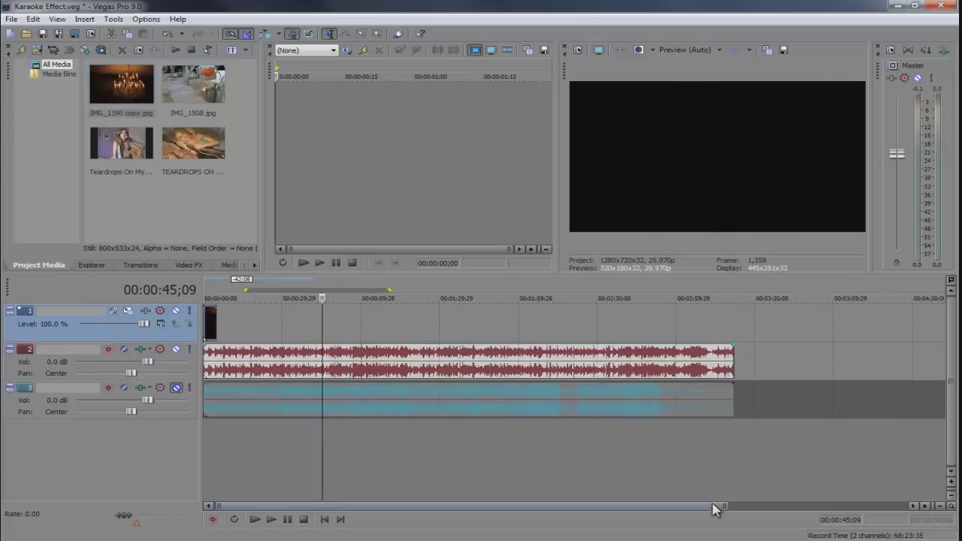
pyautogui.moveTo(712, 505); pyautogui.dragTo(293, 505)
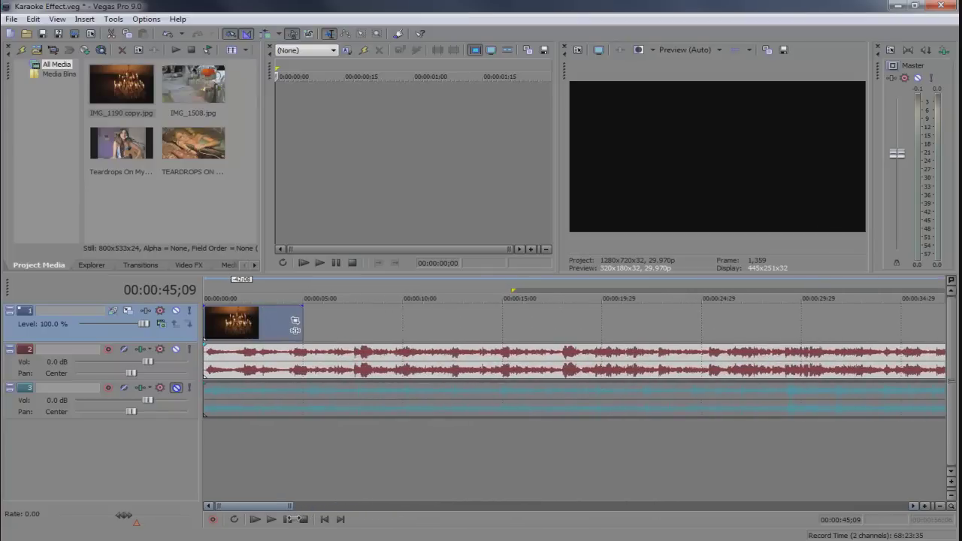
pyautogui.moveTo(302, 321); pyautogui.dragTo(700, 323)
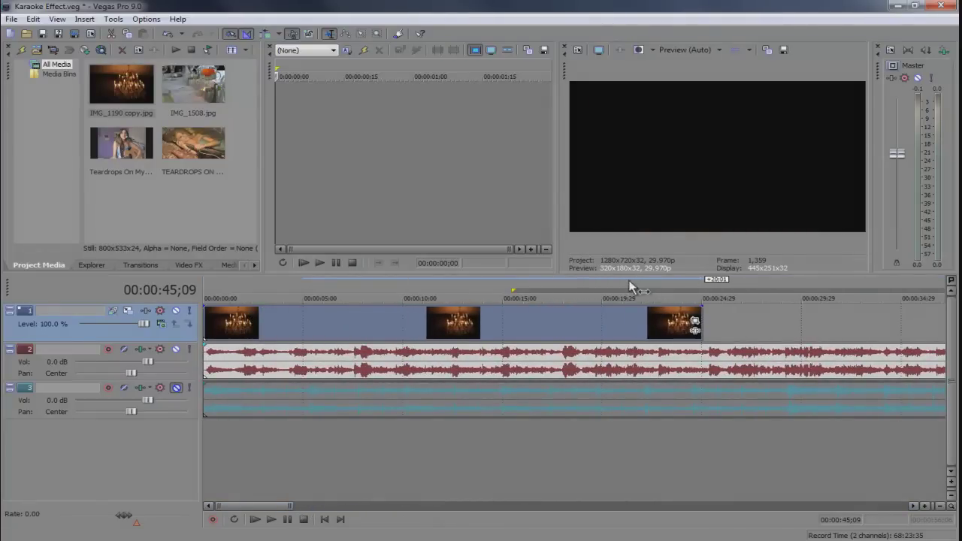
# Insert a new top video track and add a Soft Shadow text event at its start
pyautogui.rightClick(128, 334)
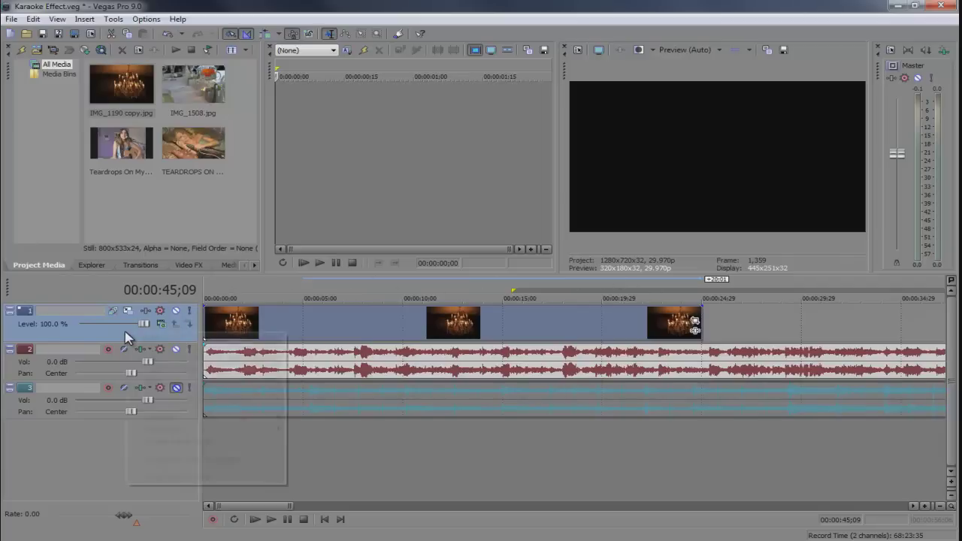
pyautogui.click(173, 357)
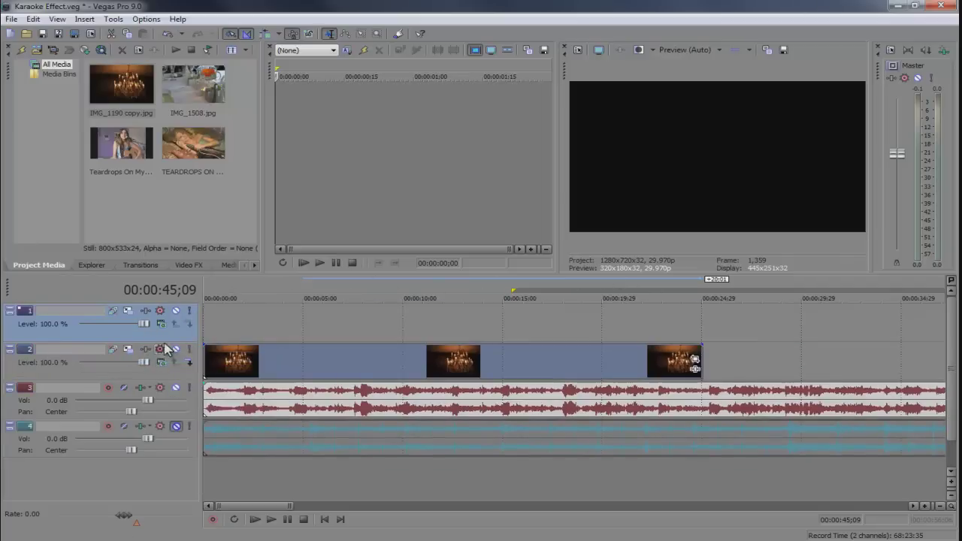
pyautogui.click(224, 265)
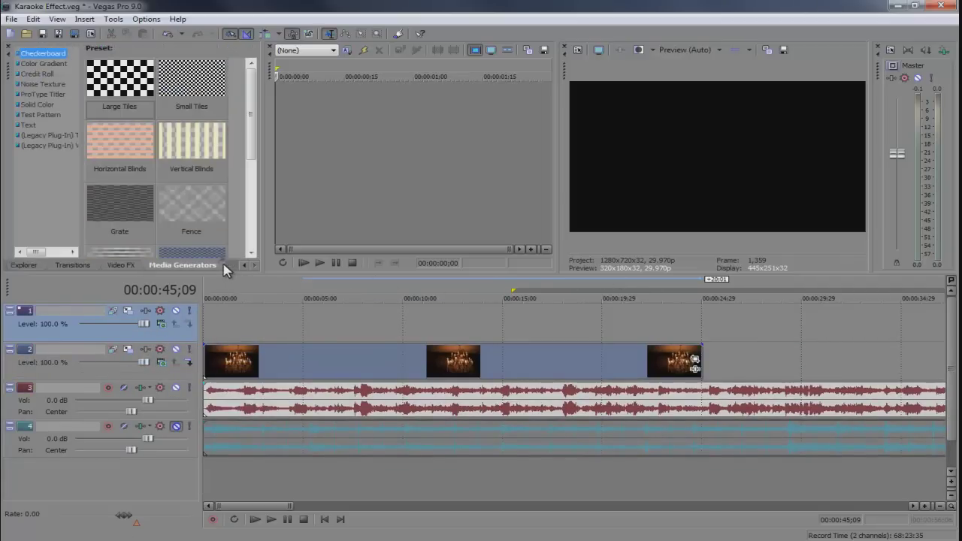
pyautogui.click(27, 125)
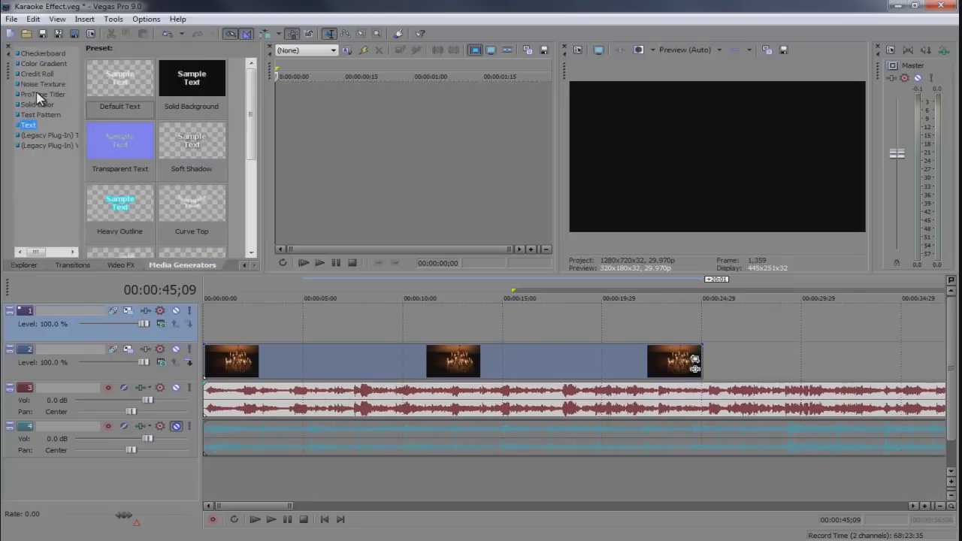
pyautogui.click(39, 95)
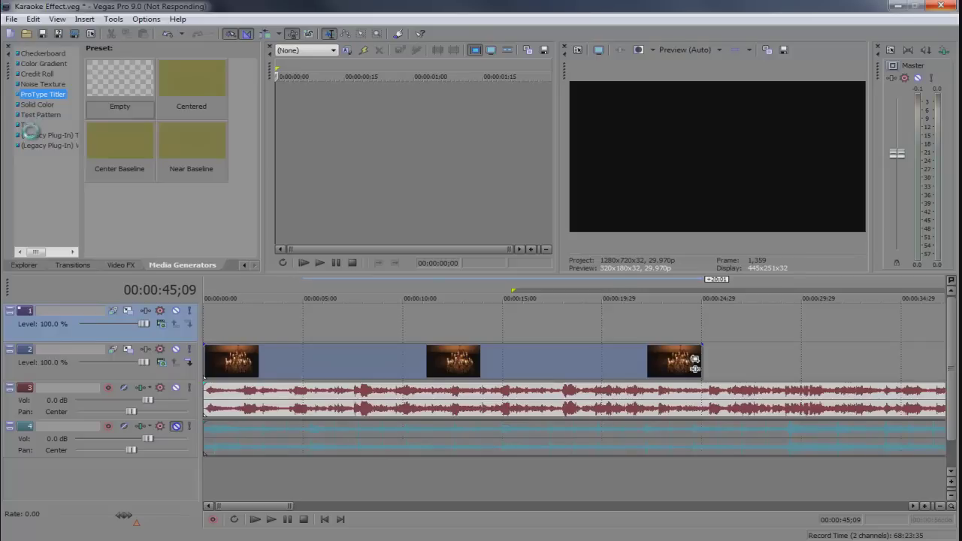
pyautogui.click(31, 126)
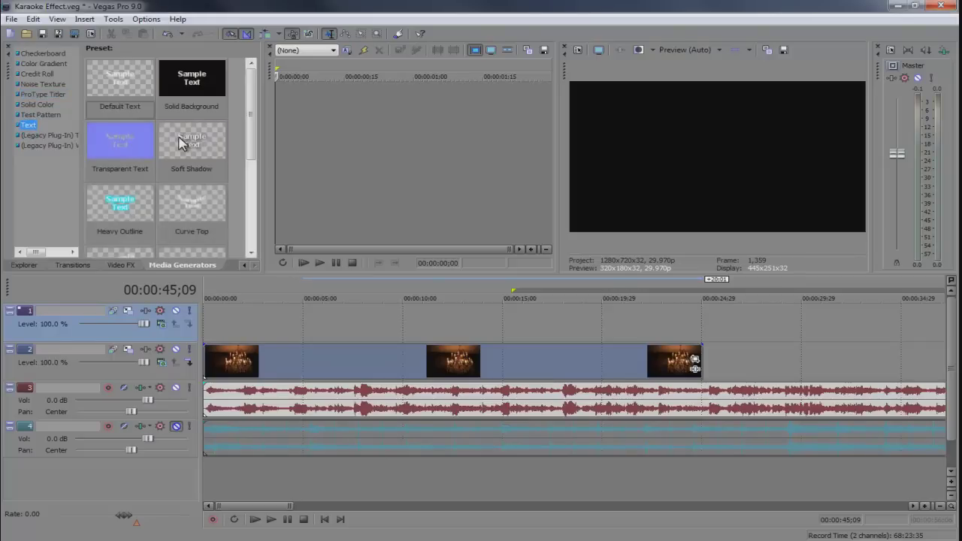
pyautogui.moveTo(181, 142); pyautogui.dragTo(205, 319)
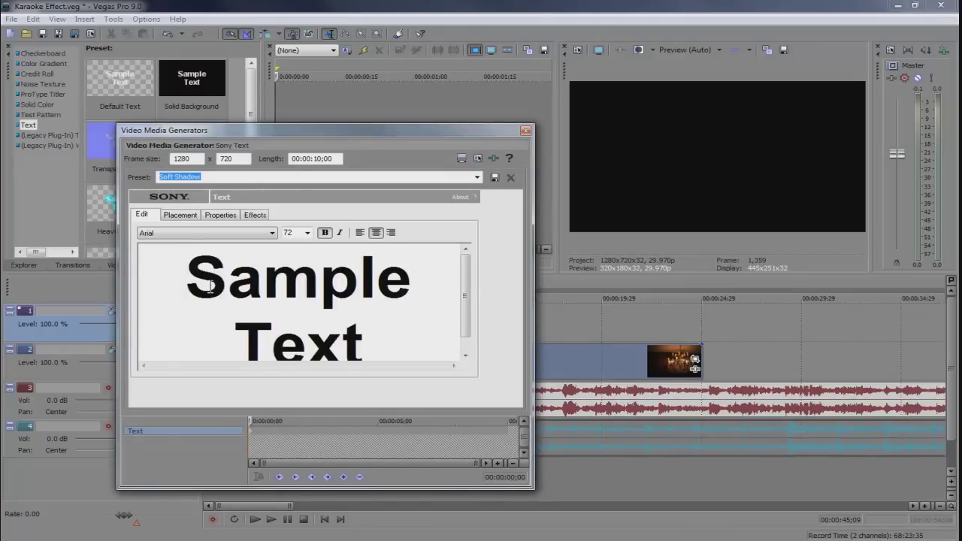
# Replace the Sample Text with the lyric "Drew looks at me,"
pyautogui.moveTo(317, 130)
pyautogui.mouseDown()
pyautogui.moveTo(528, 147)
pyautogui.moveTo(264, 143)
pyautogui.moveTo(294, 139)
pyautogui.mouseUp()
pyautogui.click(226, 311)
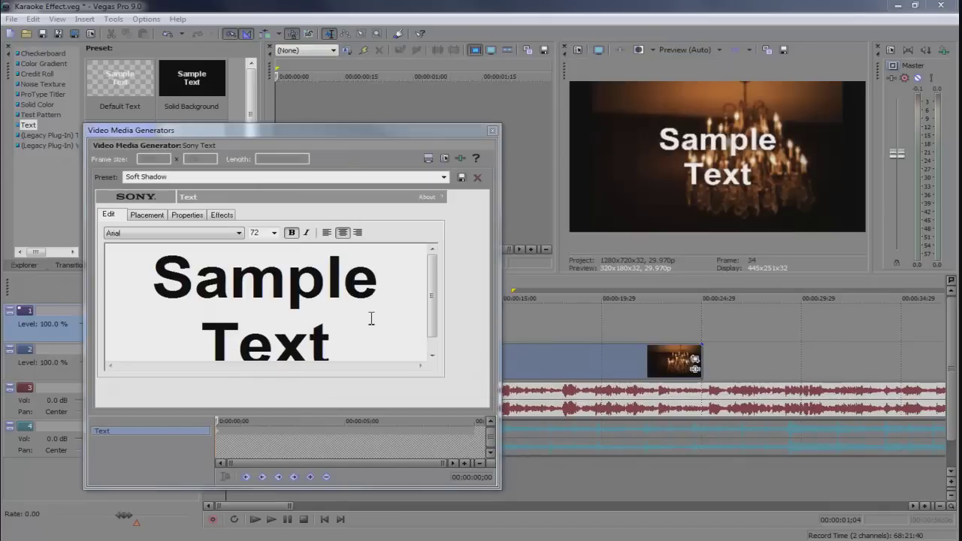
pyautogui.moveTo(331, 348); pyautogui.dragTo(148, 225)
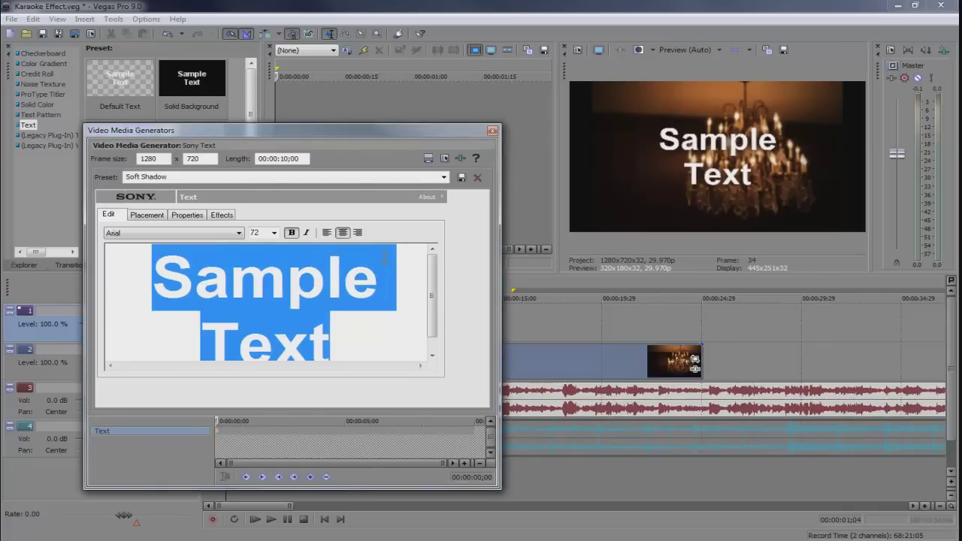
pyautogui.write('Drw')
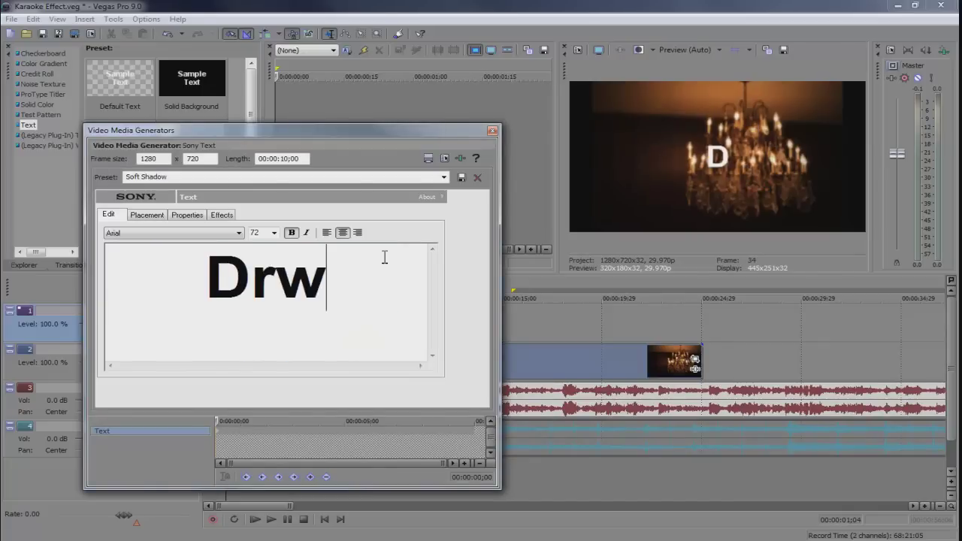
pyautogui.press('BackSpace')
pyautogui.write('ew look')
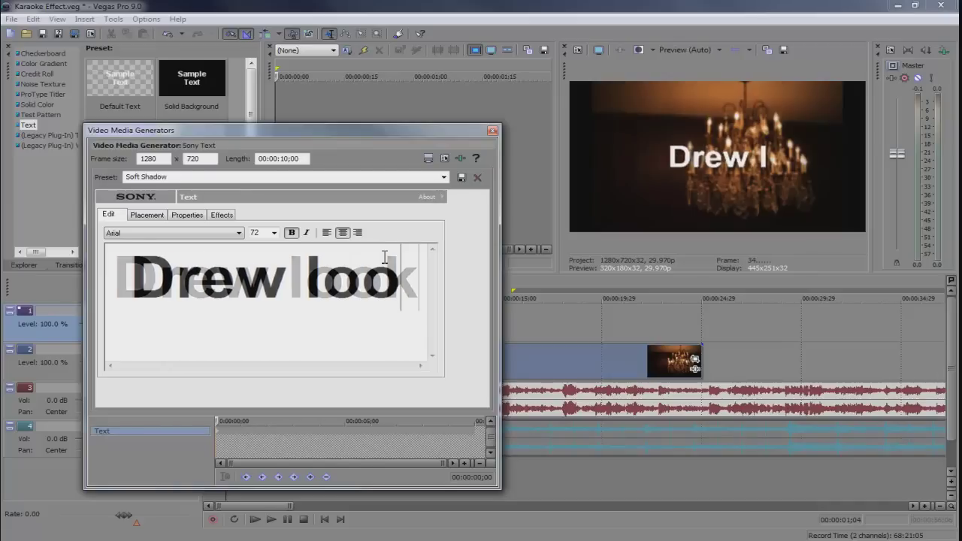
pyautogui.write('s at me,')
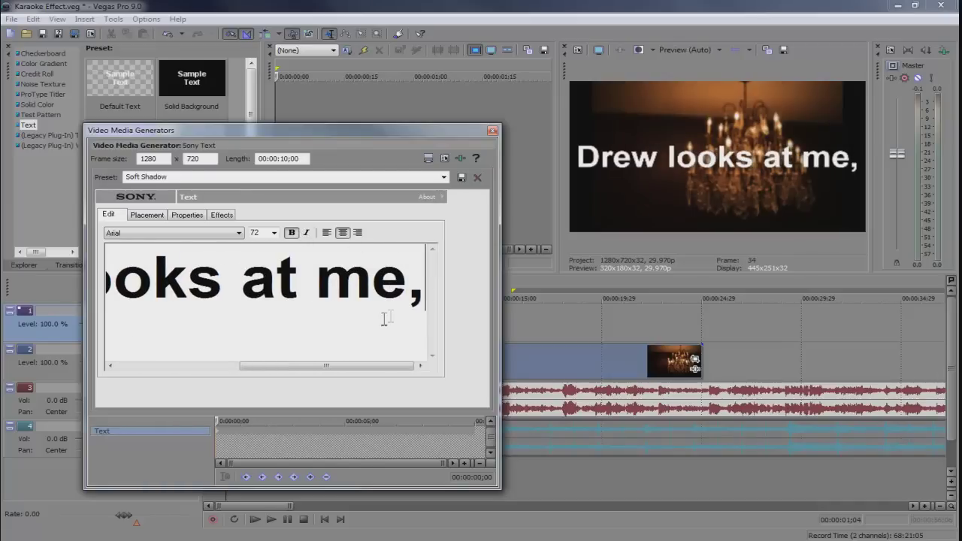
# Set the whole lyric line to font size 36 and browse the other text panels
pyautogui.doubleClick(388, 291)
pyautogui.hotkey('ctrl', 'a')
pyautogui.click(274, 232)
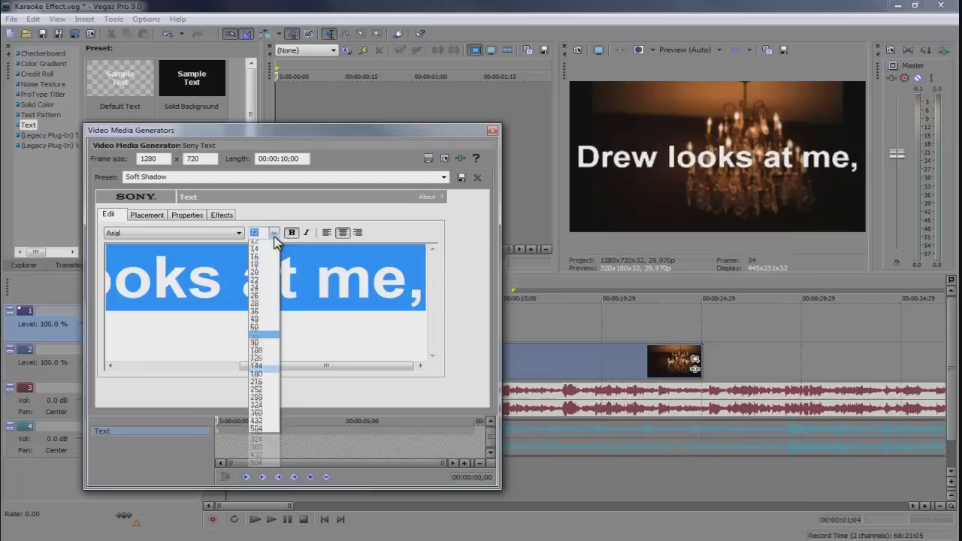
pyautogui.click(260, 345)
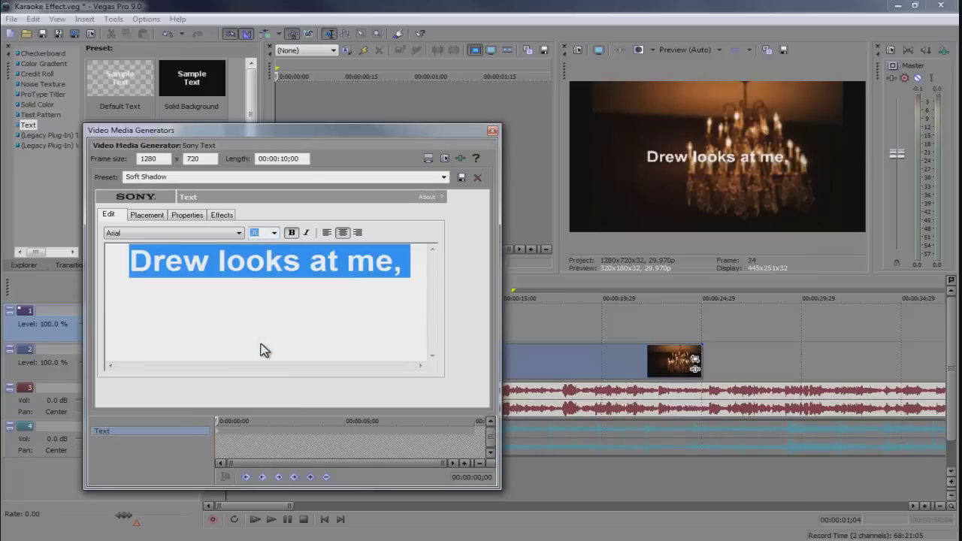
pyautogui.click(155, 217)
pyautogui.click(221, 215)
# Make the lyric light blue with a thicker black outline
pyautogui.click(189, 215)
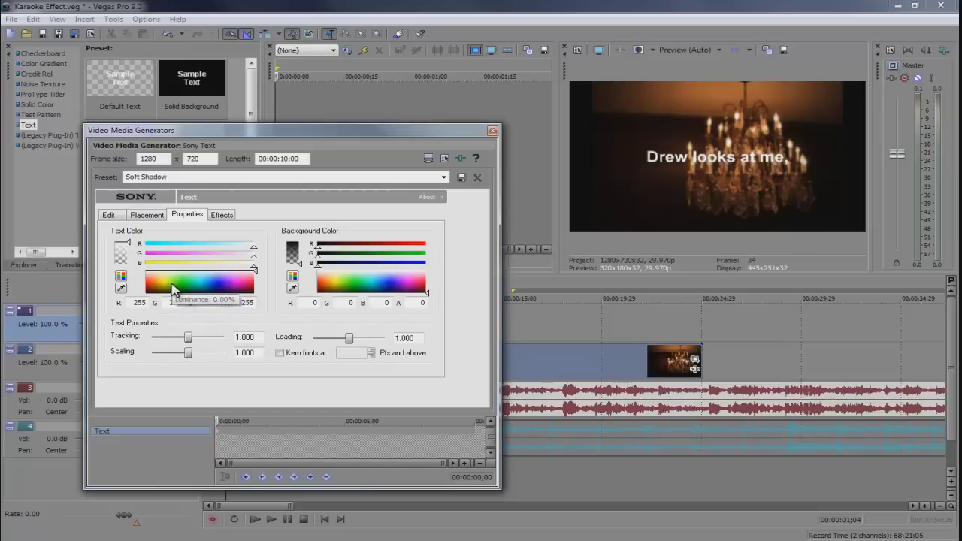
pyautogui.moveTo(172, 290); pyautogui.dragTo(208, 278)
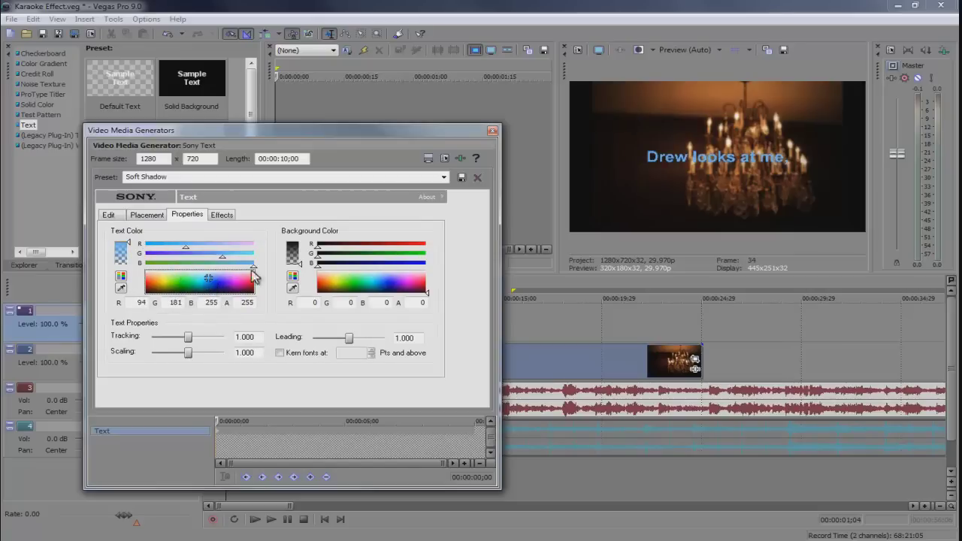
pyautogui.click(222, 215)
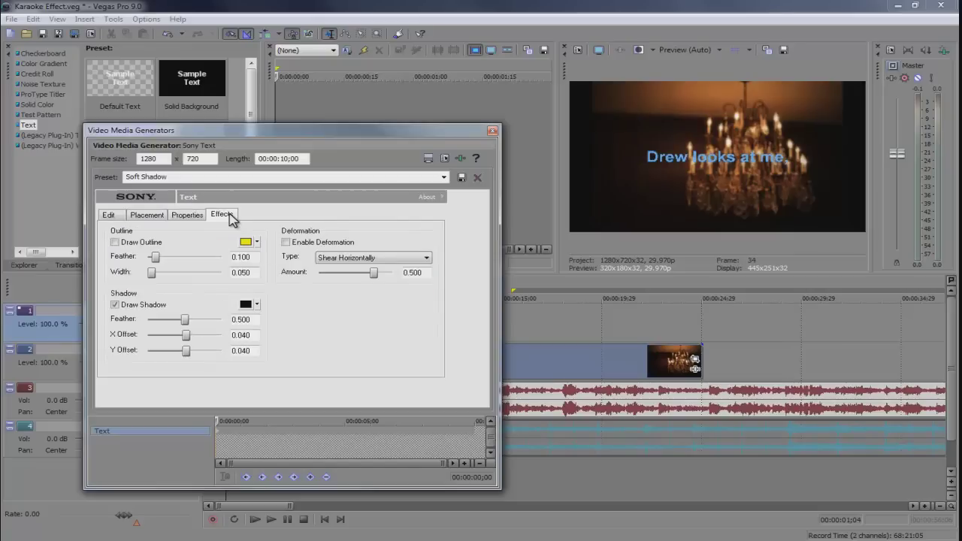
pyautogui.click(115, 242)
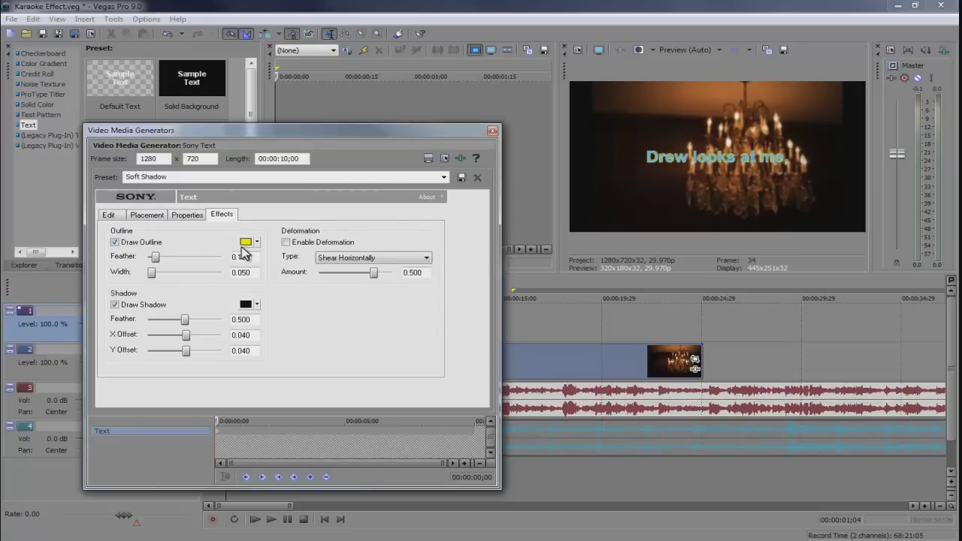
pyautogui.click(247, 242)
pyautogui.moveTo(308, 298); pyautogui.dragTo(314, 311)
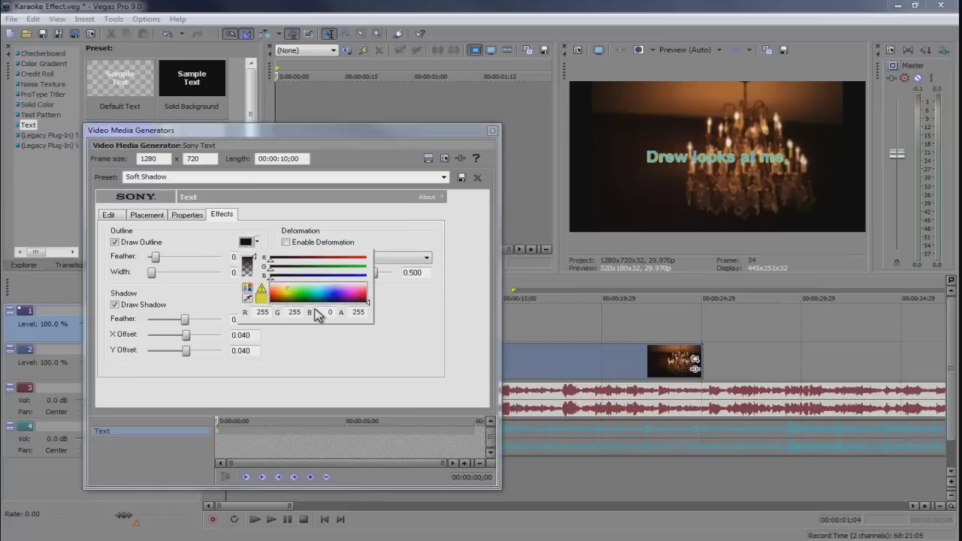
pyautogui.click(154, 275)
pyautogui.moveTo(154, 275); pyautogui.dragTo(170, 280)
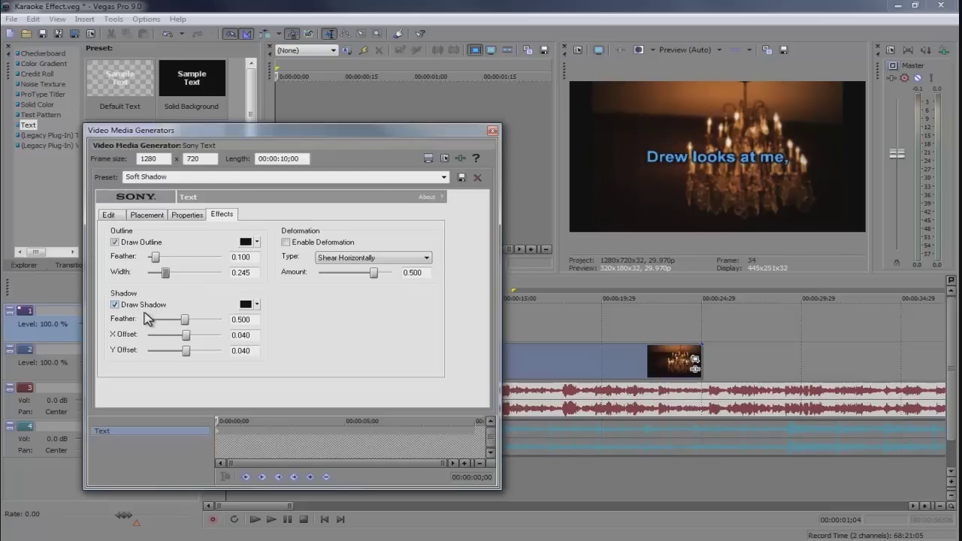
# Centre the shadow with zero X and Y offsets, make it light-coloured and feather it to 0.490
pyautogui.click(214, 338)
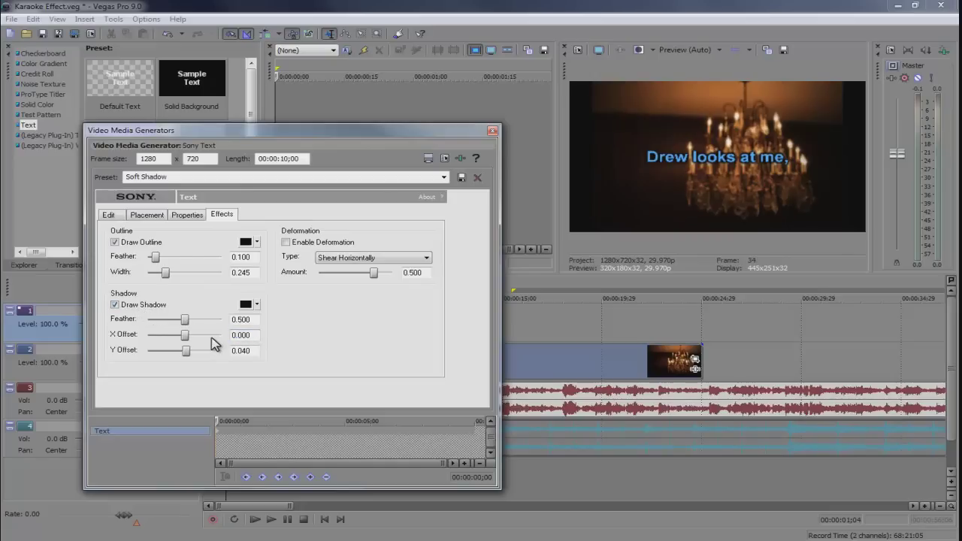
pyautogui.click(248, 351)
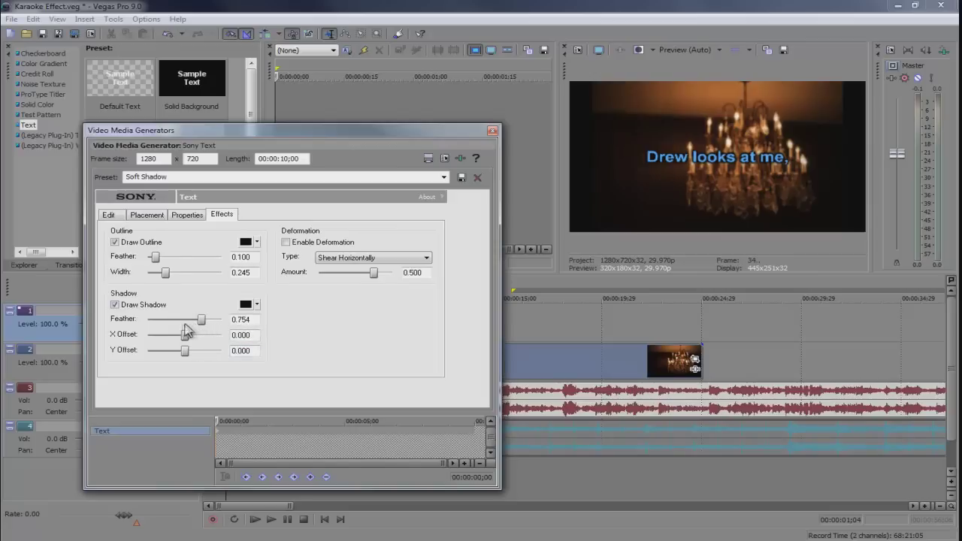
pyautogui.moveTo(184, 324); pyautogui.dragTo(192, 322)
pyautogui.click(257, 304)
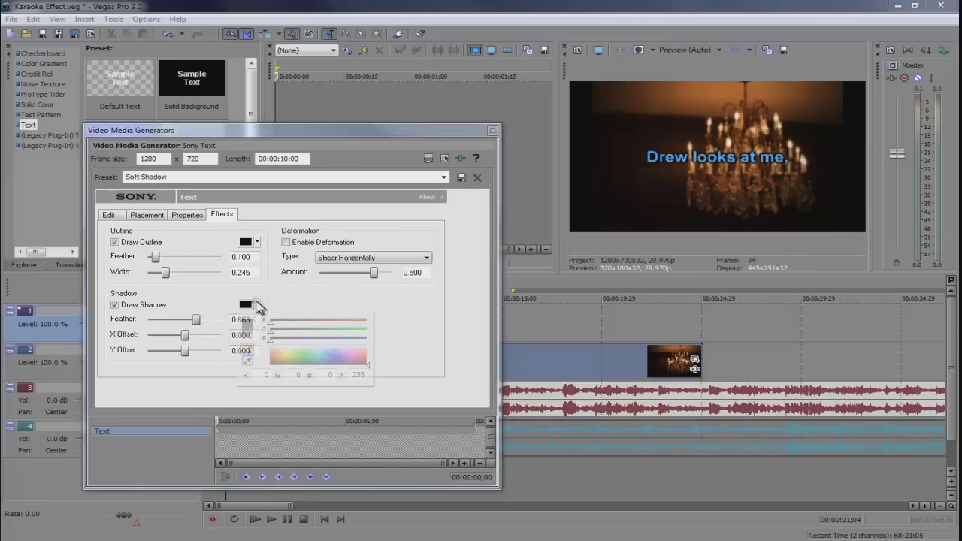
pyautogui.moveTo(296, 349); pyautogui.dragTo(275, 338)
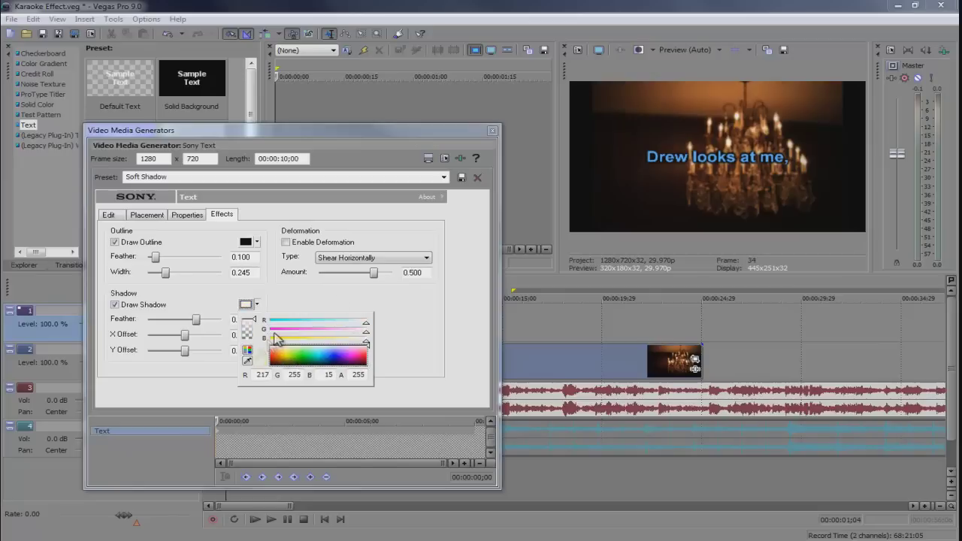
pyautogui.moveTo(205, 325)
pyautogui.mouseDown()
pyautogui.moveTo(214, 319)
pyautogui.moveTo(194, 321)
pyautogui.mouseUp()
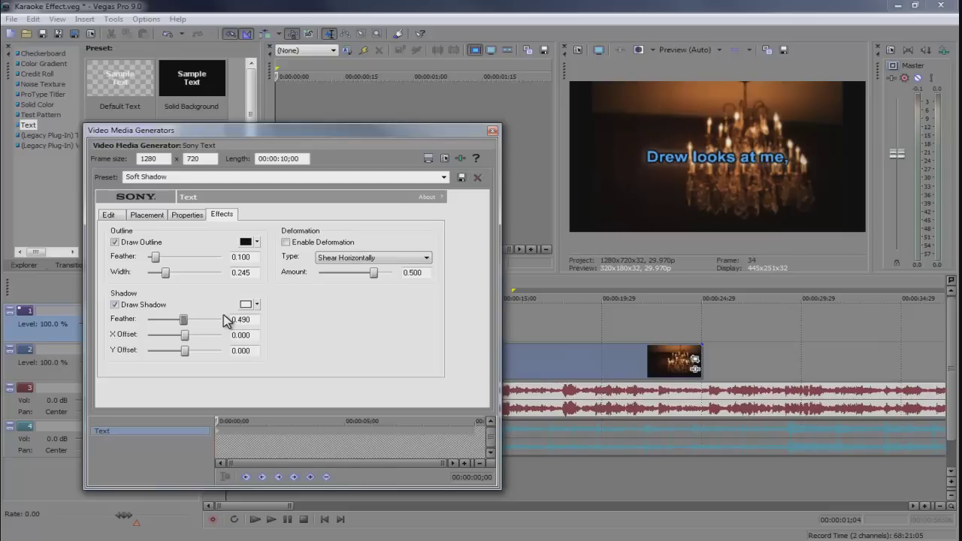
# Trim the first lyric text event to end at about 00:00:06;15
pyautogui.click(492, 131)
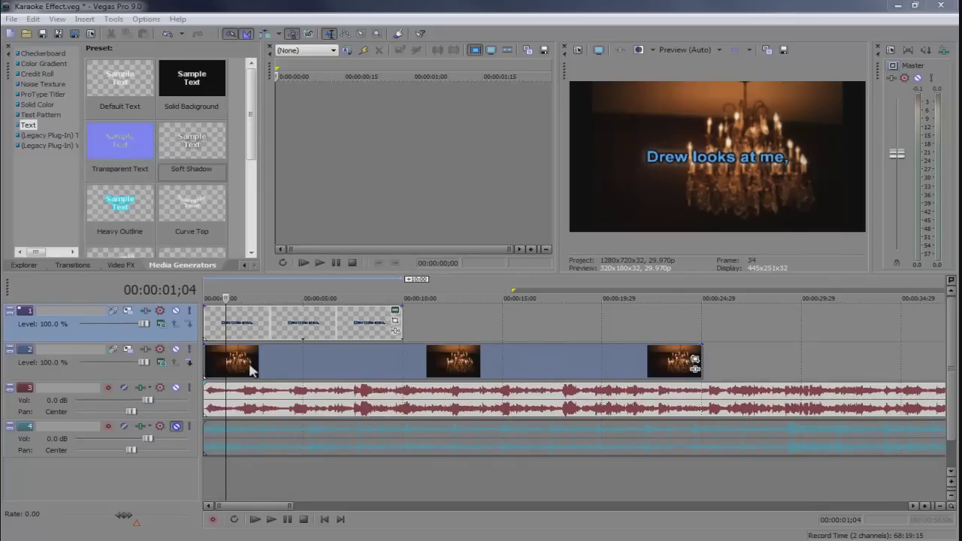
pyautogui.click(254, 520)
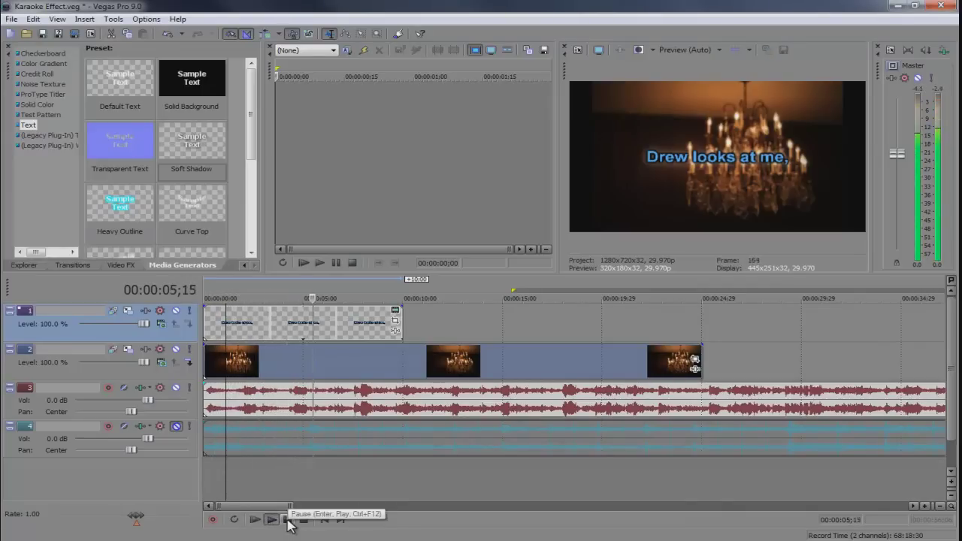
pyautogui.click(288, 524)
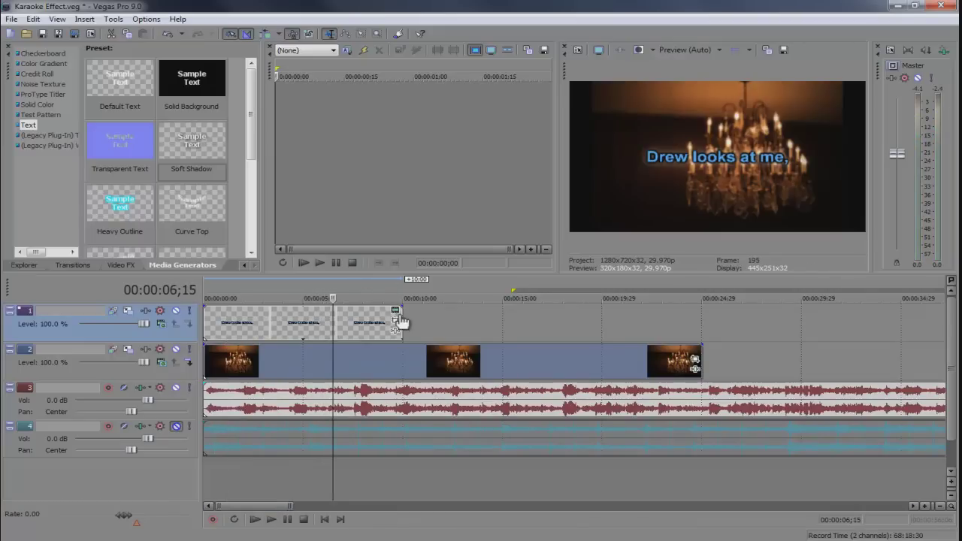
pyautogui.click(398, 314)
pyautogui.moveTo(399, 314); pyautogui.dragTo(333, 316)
# Paste an independent copy of the text event right after it on the top track
pyautogui.rightClick(301, 322)
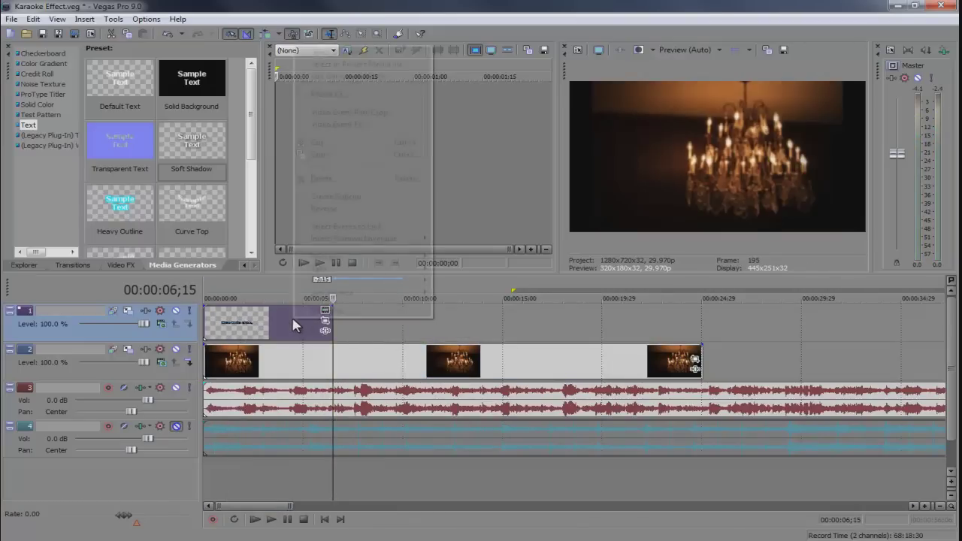
pyautogui.click(366, 154)
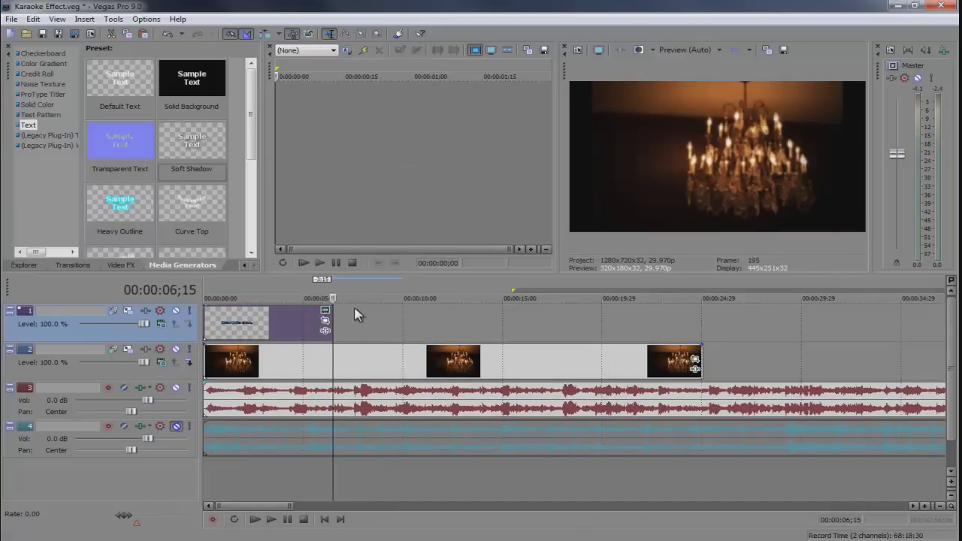
pyautogui.rightClick(371, 322)
pyautogui.click(383, 323)
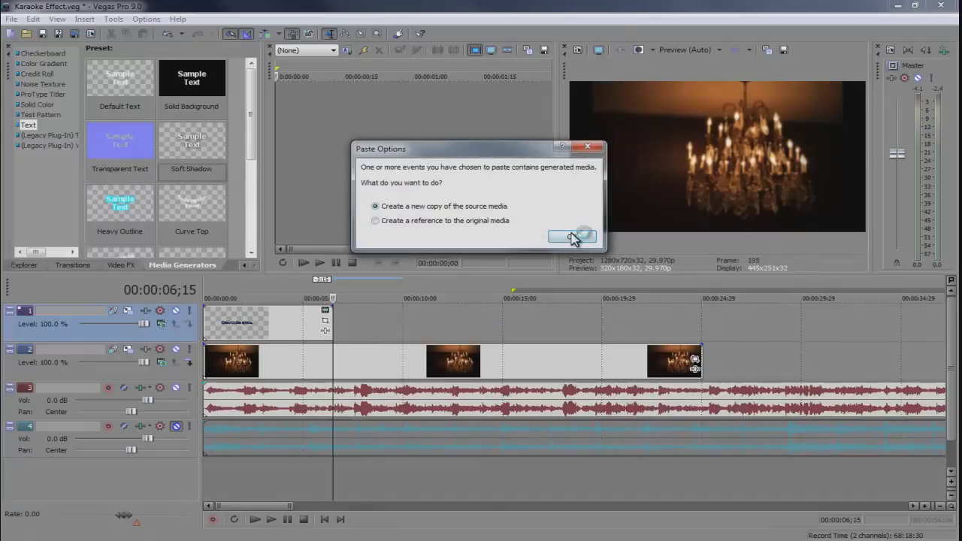
pyautogui.click(572, 237)
pyautogui.click(350, 296)
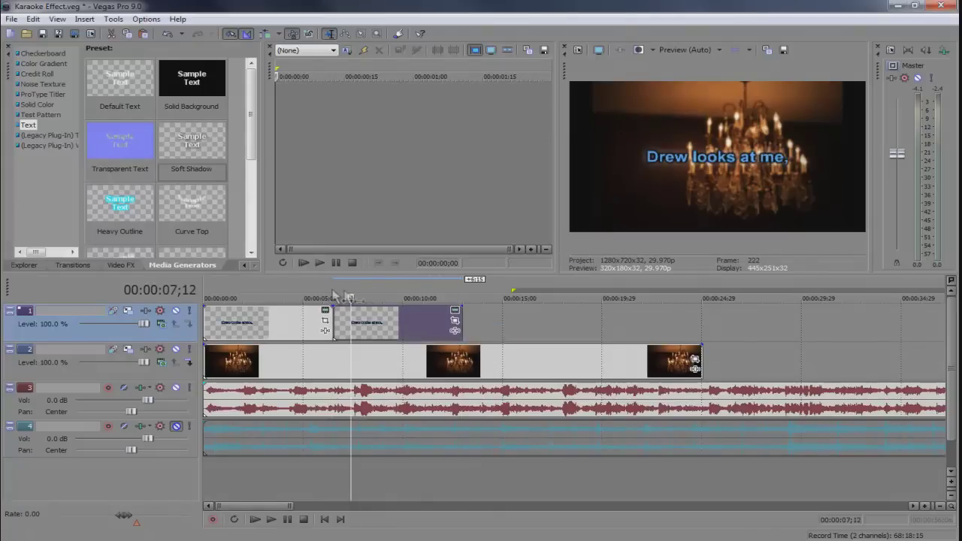
# Change the pasted copy's text to 'I fake a smile so he won't see'
pyautogui.click(454, 309)
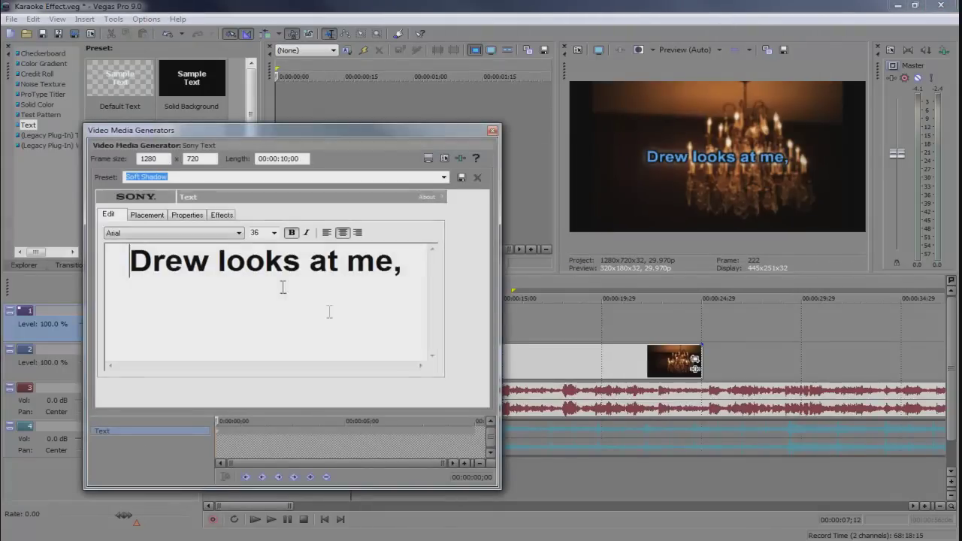
pyautogui.tripleClick(361, 274)
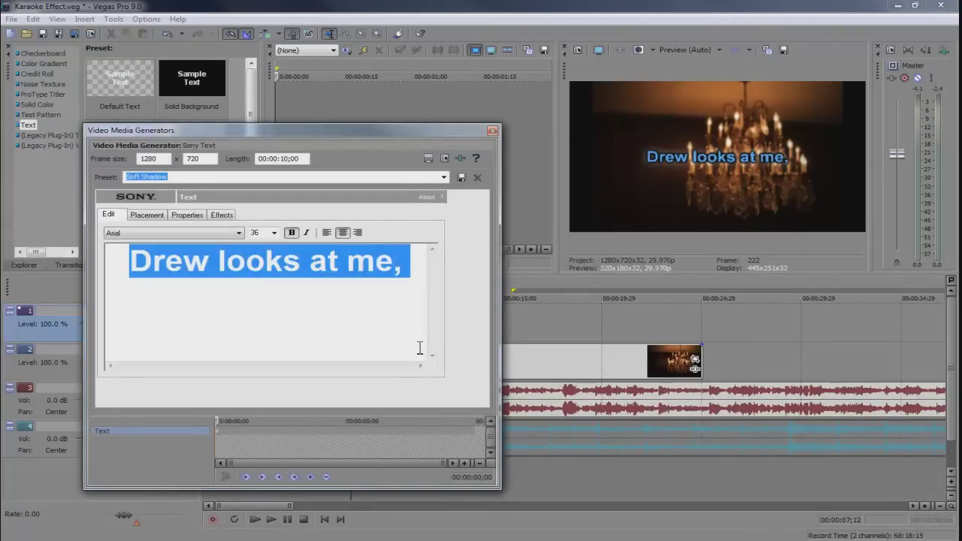
pyautogui.press('BackSpace')
pyautogui.write('I fak')
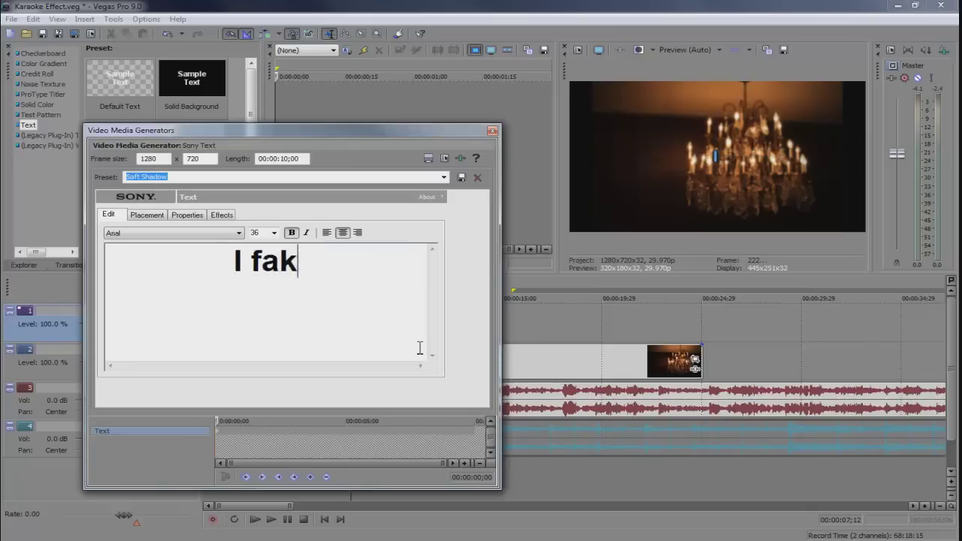
pyautogui.write('e a smile so he w')
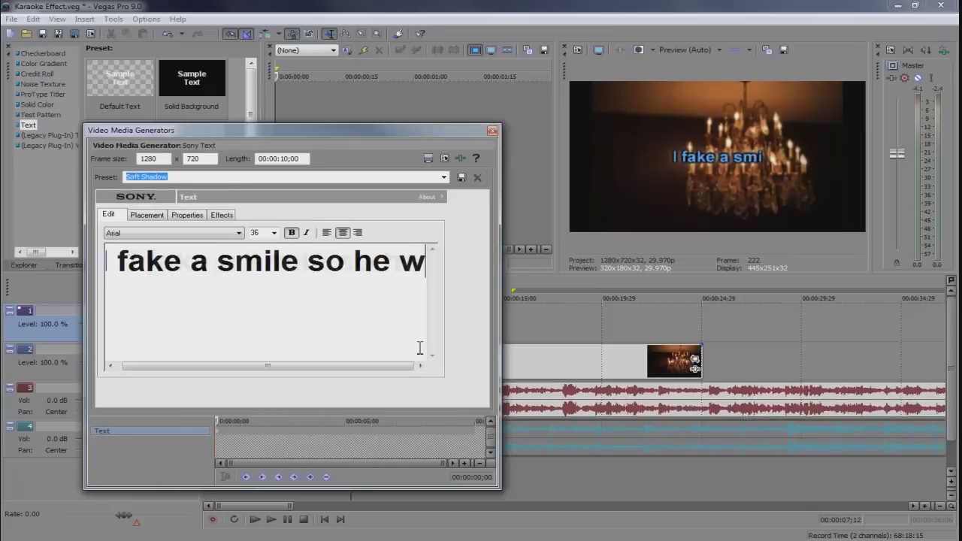
pyautogui.write("on't se")
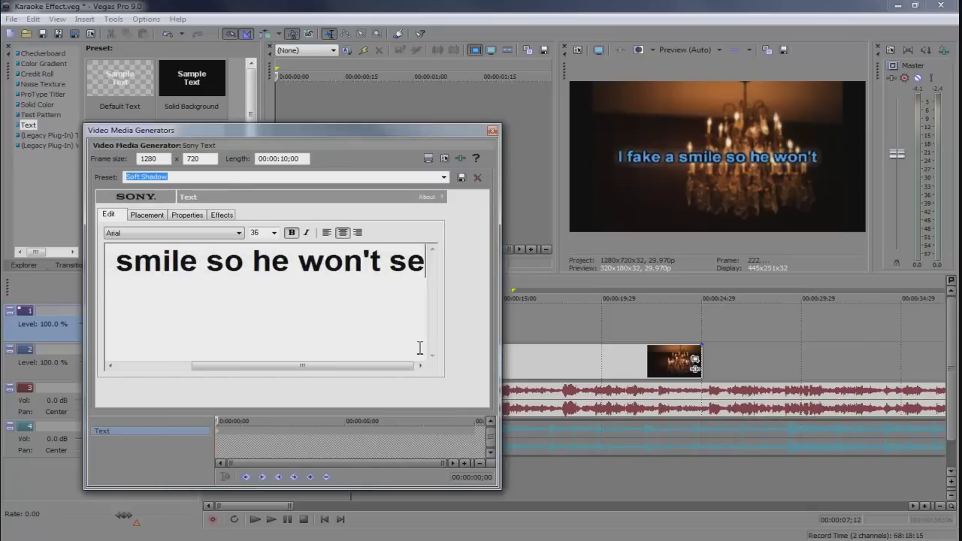
pyautogui.write('e')
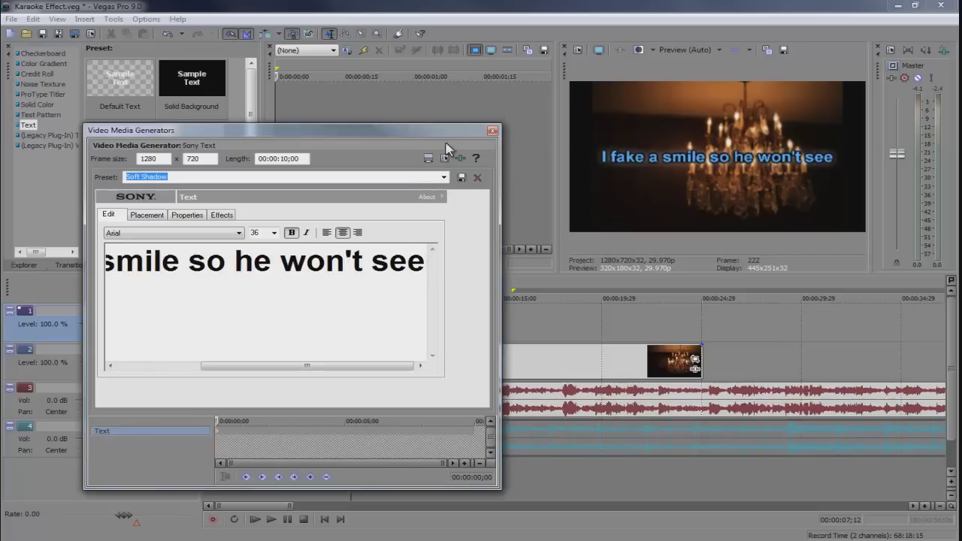
pyautogui.click(492, 133)
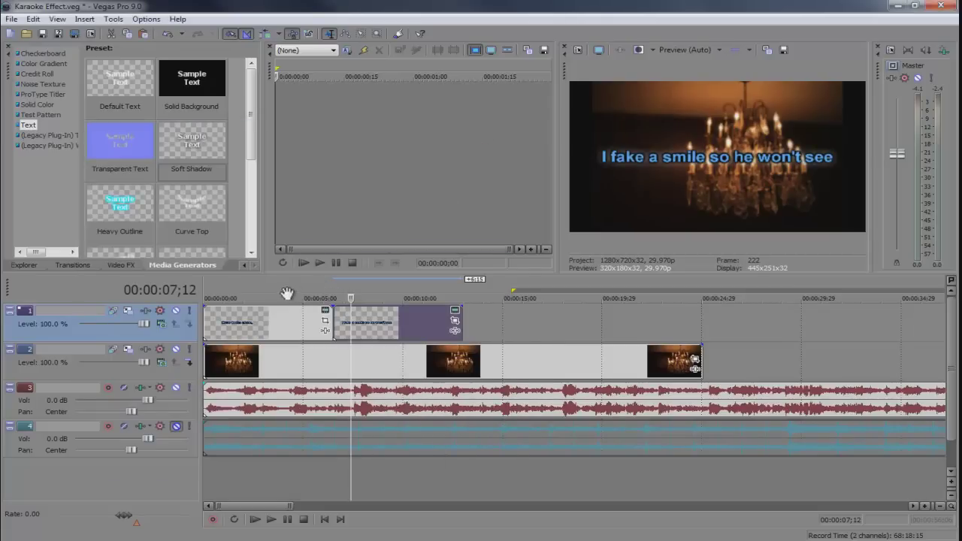
pyautogui.click(256, 292)
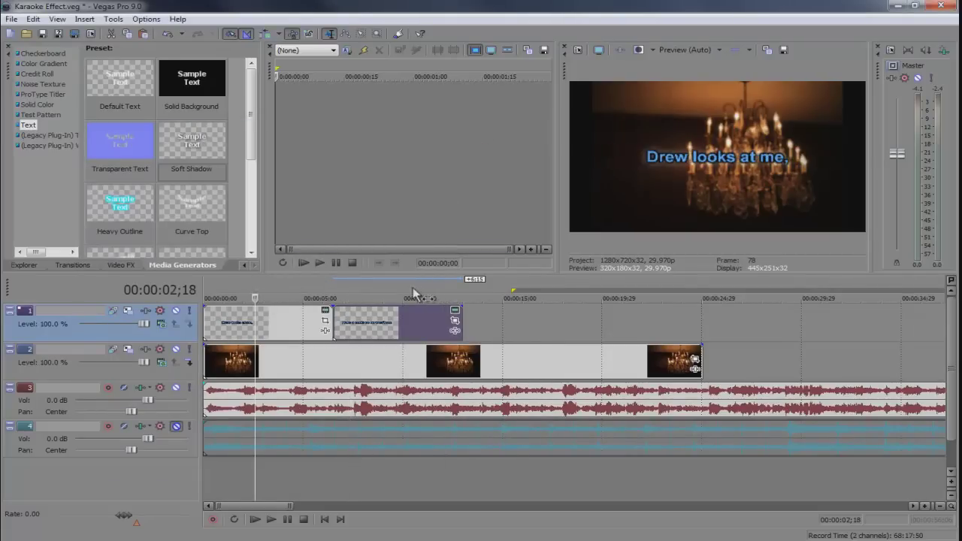
# Paste an independent copy of the second lyric clip at 13;00
pyautogui.click(406, 292)
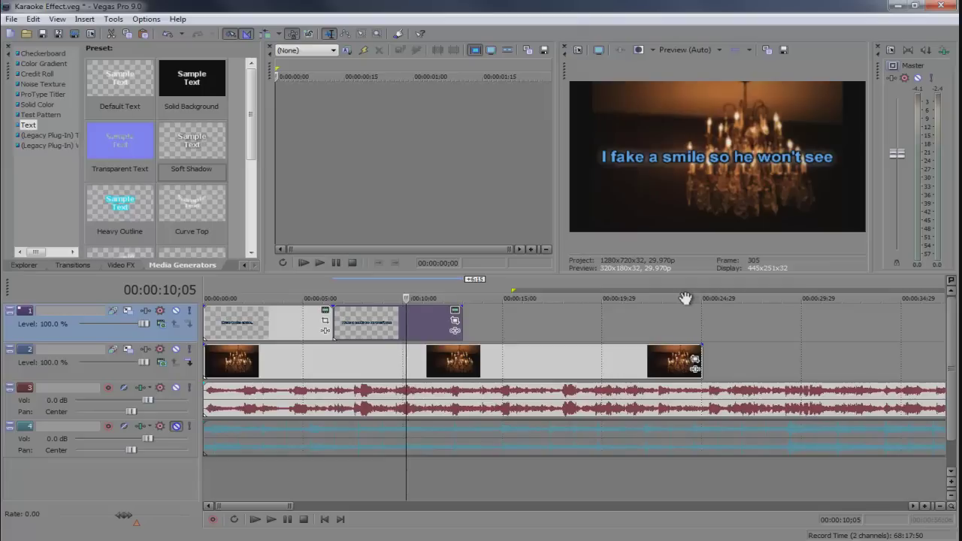
pyautogui.rightClick(422, 333)
pyautogui.click(453, 174)
pyautogui.click(461, 280)
pyautogui.rightClick(494, 319)
pyautogui.click(512, 330)
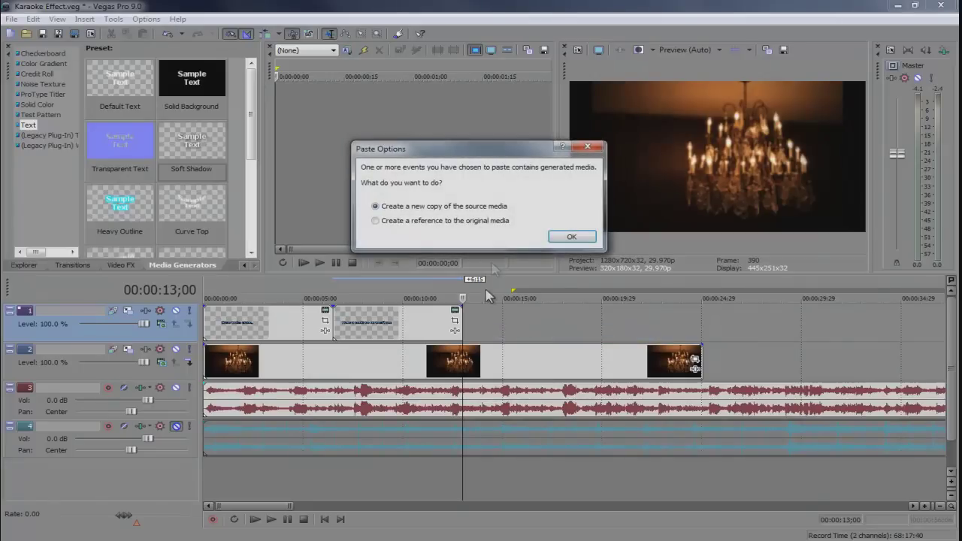
pyautogui.click(573, 236)
# Change the third clip's text to 'That I want and I'm needing'
pyautogui.click(585, 310)
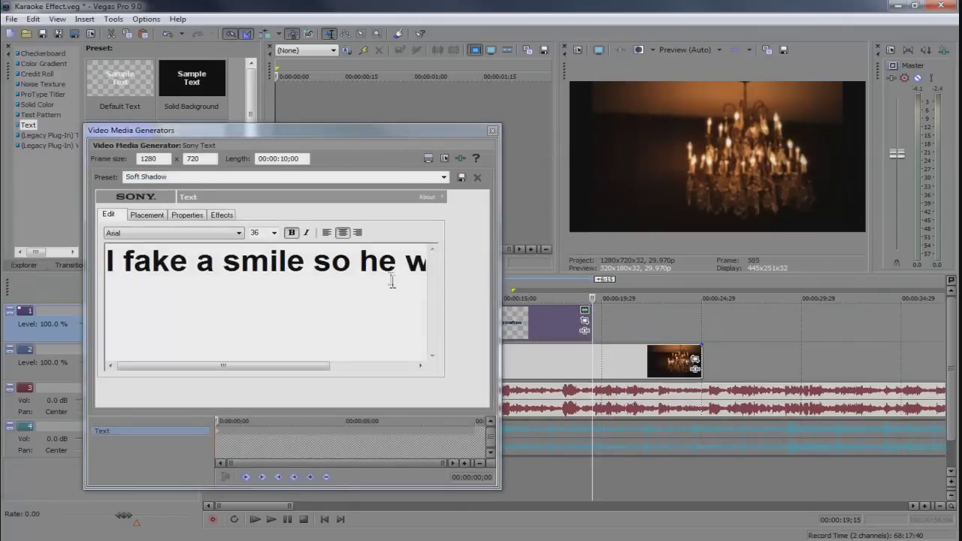
pyautogui.write('That is')
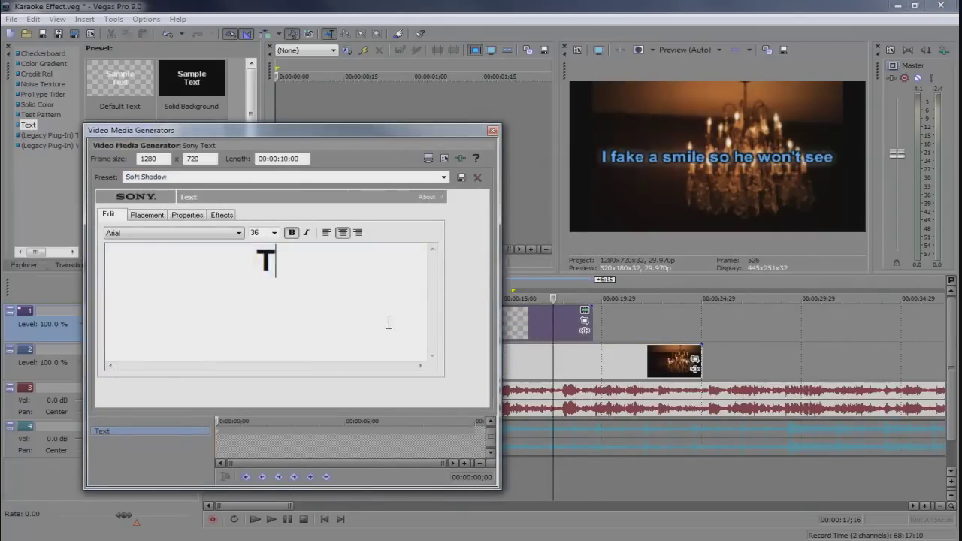
pyautogui.press('BackSpace')
pyautogui.press('BackSpace')
pyautogui.write('I')
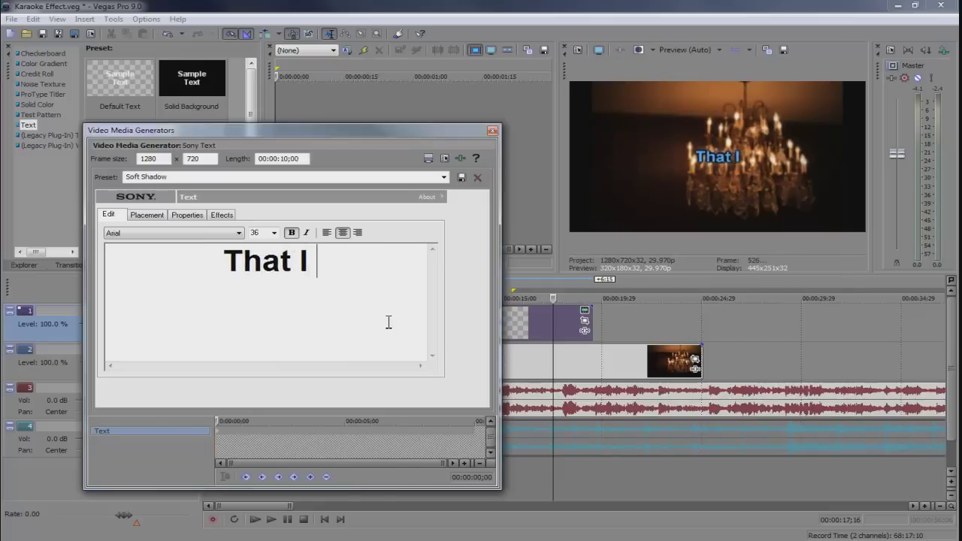
pyautogui.write(" want and i'm")
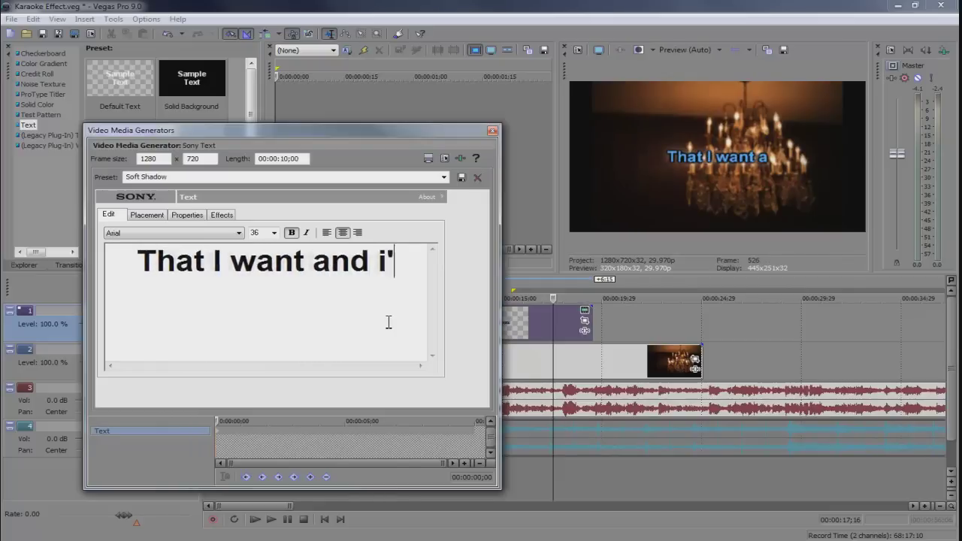
pyautogui.press('BackSpace')
pyautogui.press('BackSpace')
pyautogui.press('BackSpace')
pyautogui.write("I'm needing")
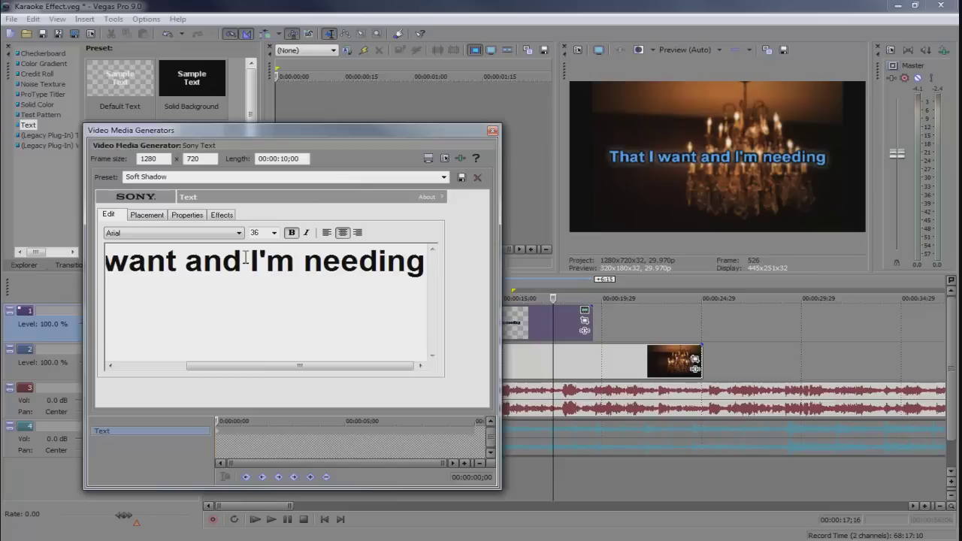
pyautogui.click(492, 130)
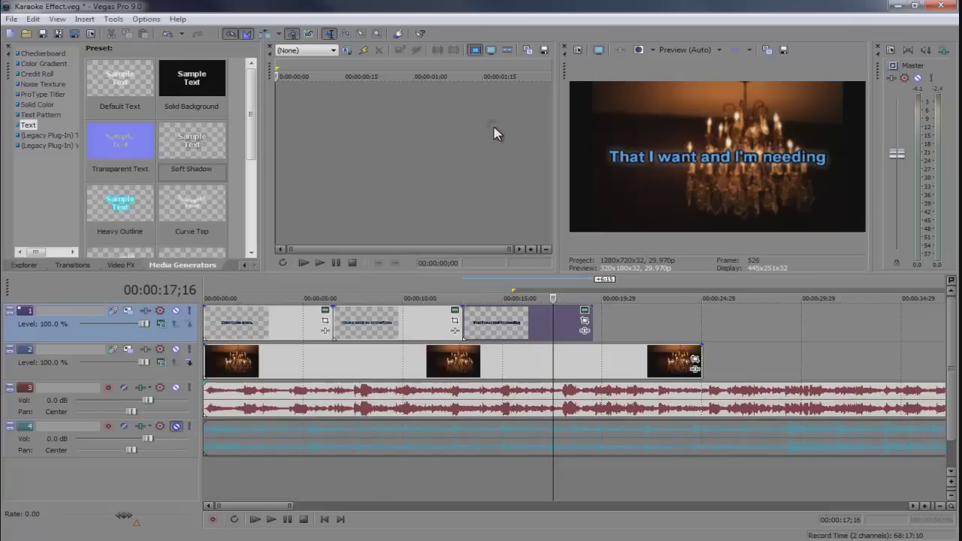
# Preview each of the three lyric lines and play them from the first line
pyautogui.click(284, 295)
pyautogui.click(418, 295)
pyautogui.click(526, 294)
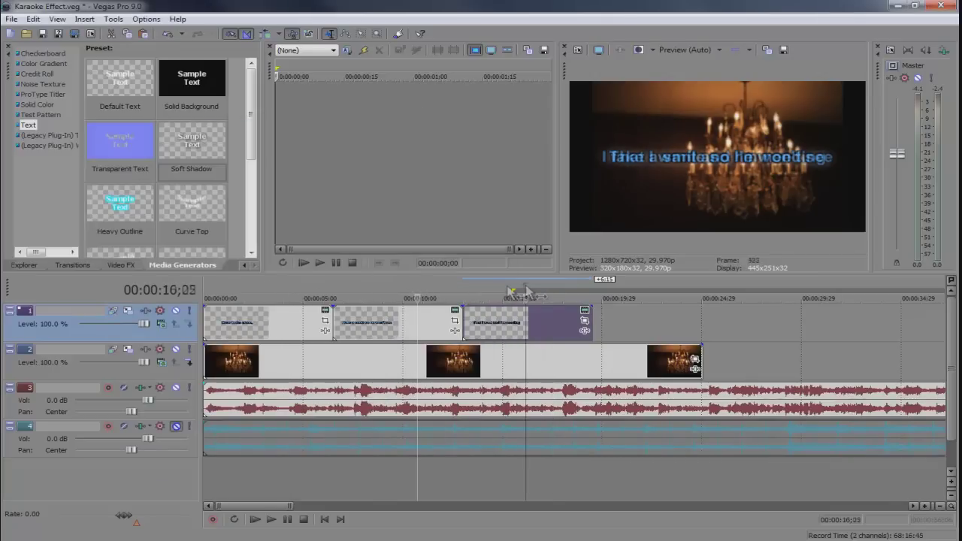
pyautogui.click(292, 297)
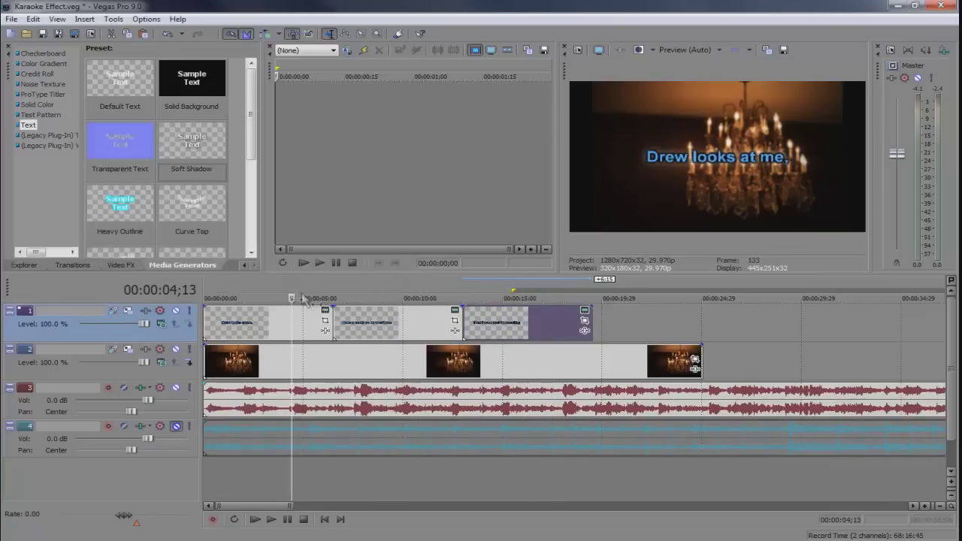
pyautogui.click(271, 520)
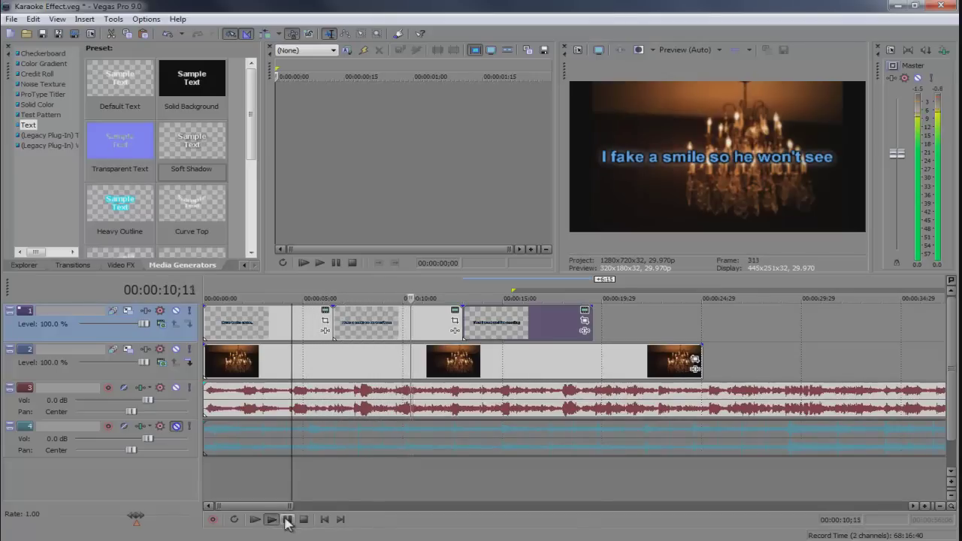
pyautogui.click(287, 520)
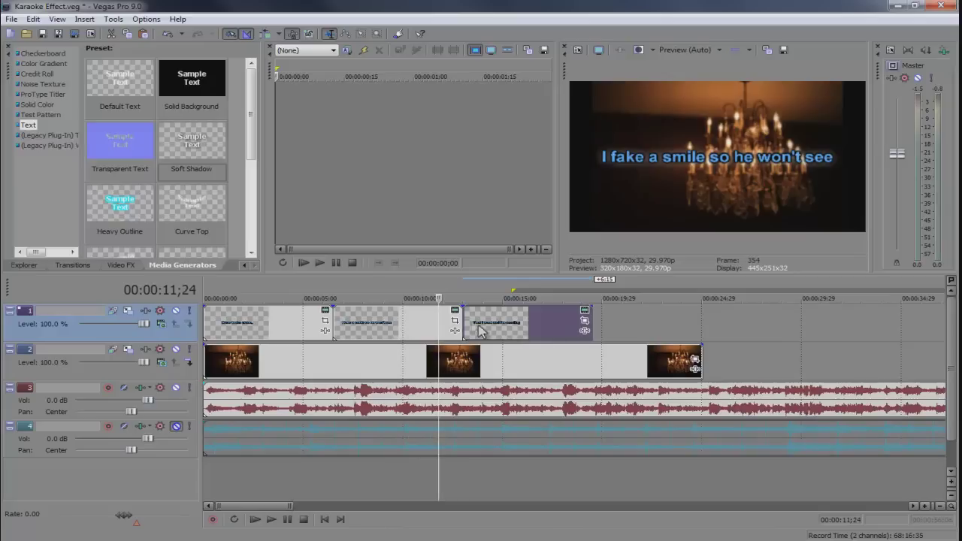
# Slide the third lyric clip against the end of the second and play back to check
pyautogui.moveTo(456, 316); pyautogui.dragTo(432, 318)
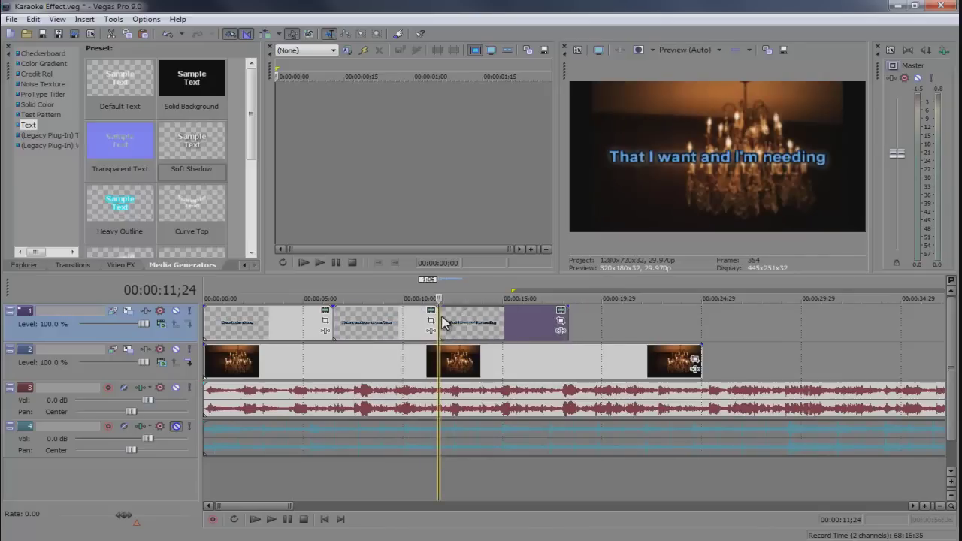
pyautogui.click(271, 519)
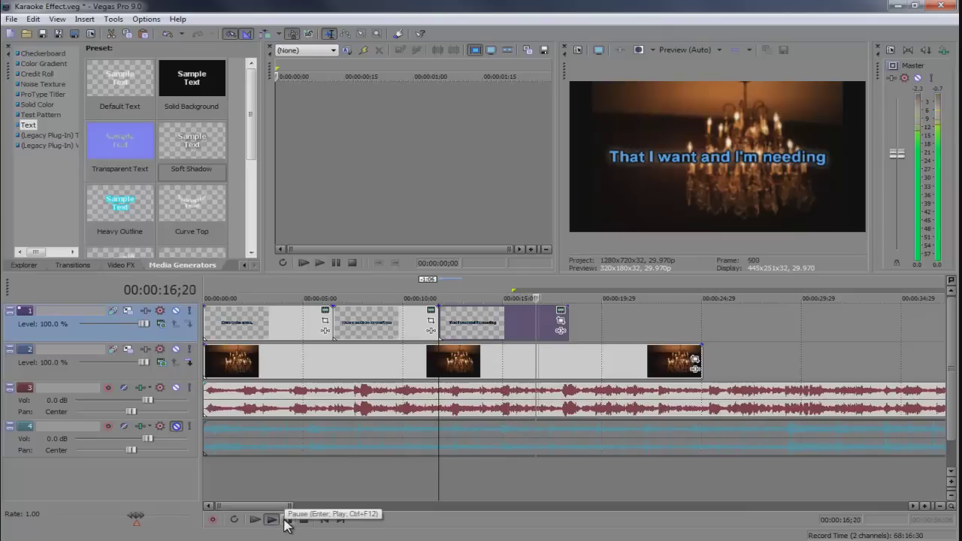
pyautogui.click(286, 520)
pyautogui.click(255, 519)
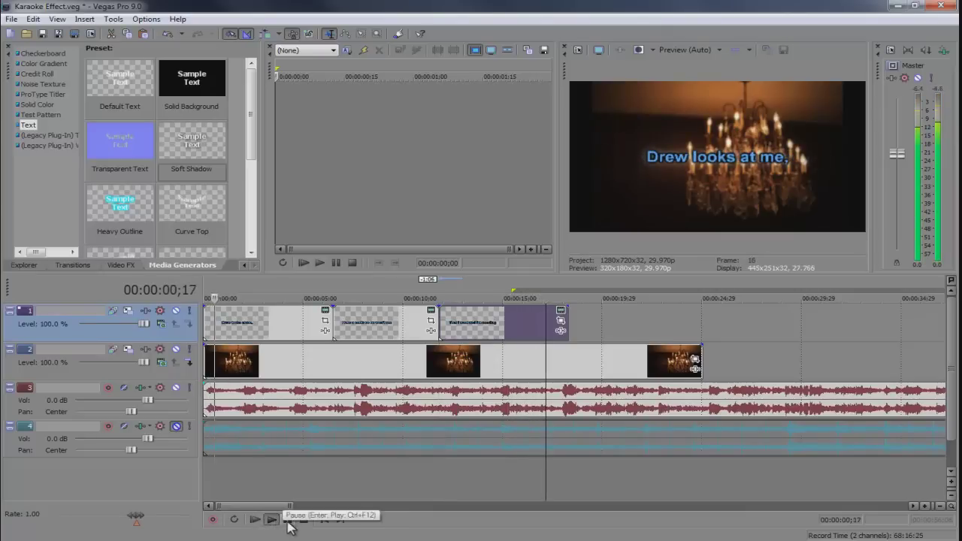
pyautogui.click(271, 519)
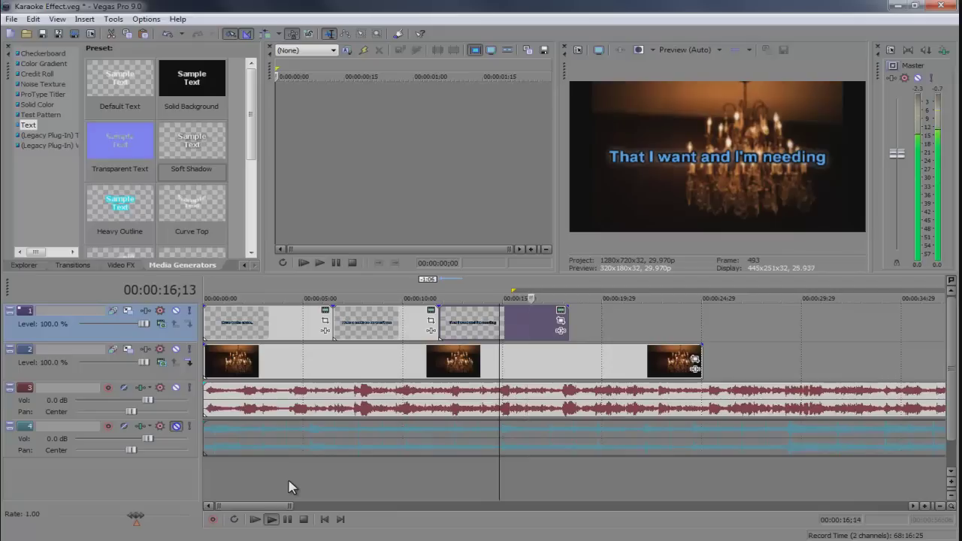
pyautogui.click(304, 519)
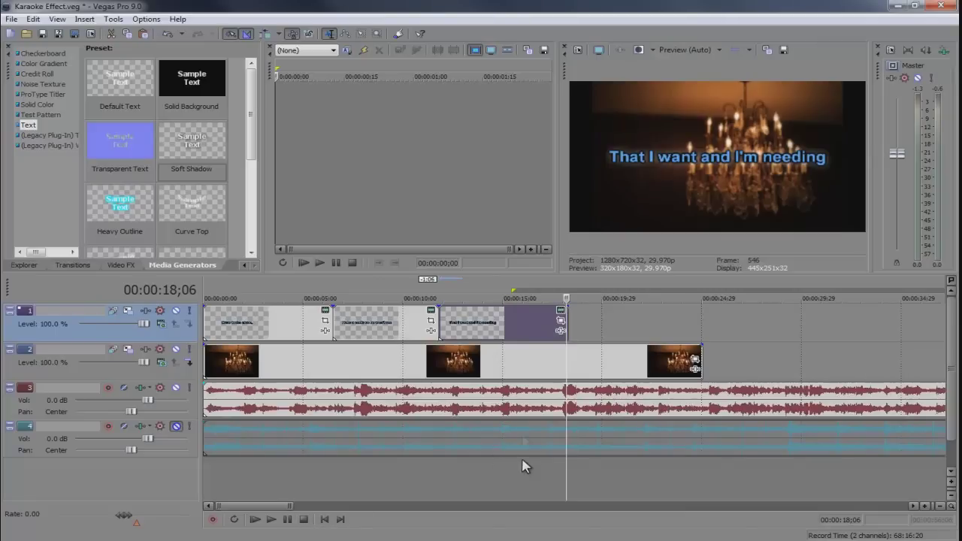
# Preview the three lyric lines from 11 seconds, then trim 'That I want and I'm needing' to end near 00:00:17;29
pyautogui.click(301, 277)
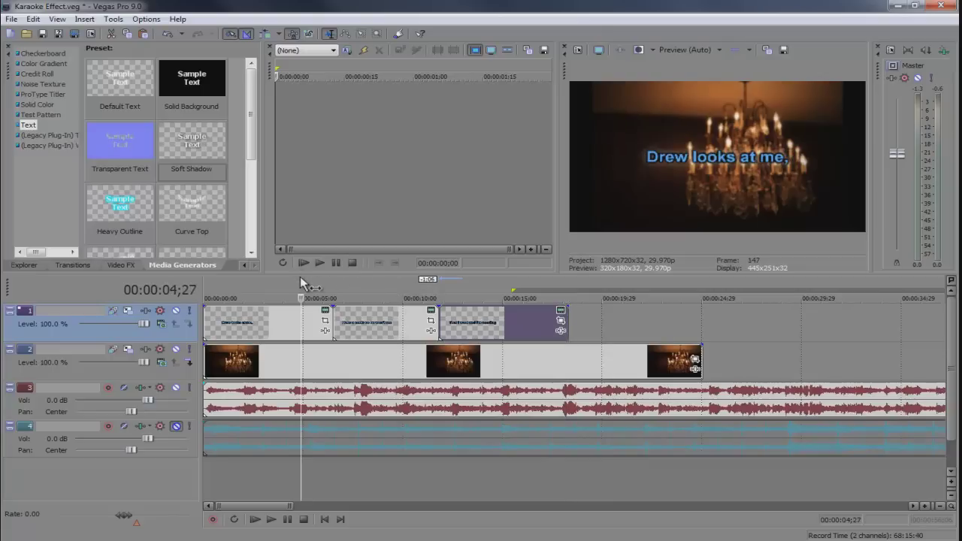
pyautogui.click(385, 278)
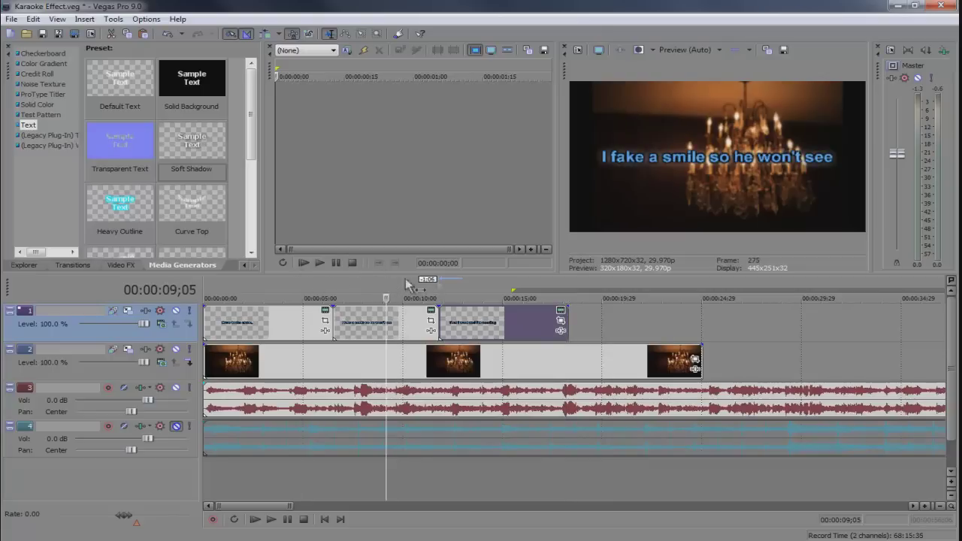
pyautogui.click(475, 285)
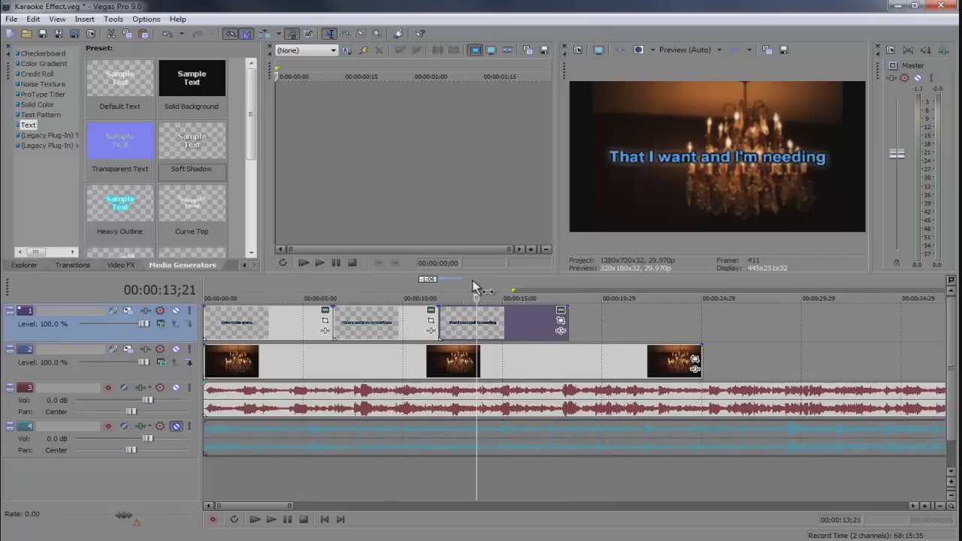
pyautogui.click(424, 284)
pyautogui.click(271, 521)
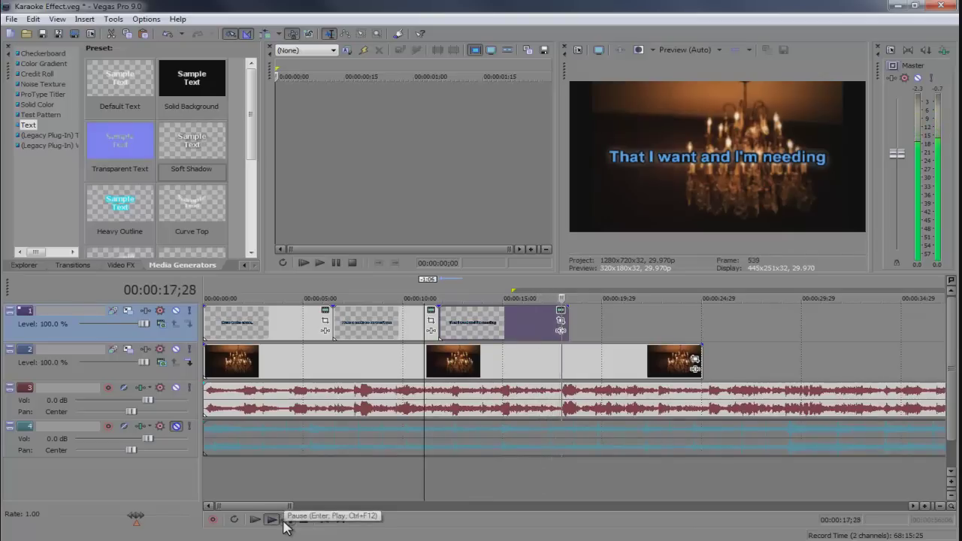
pyautogui.click(286, 521)
pyautogui.moveTo(568, 319); pyautogui.dragTo(552, 307)
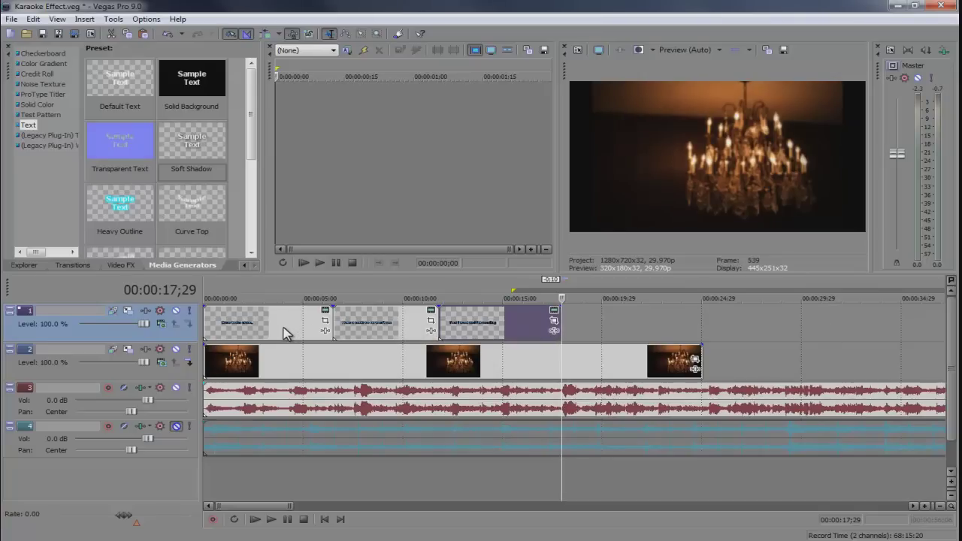
# Select the three lyric clips and use Duplicate Track on the lyrics track
pyautogui.click(254, 333)
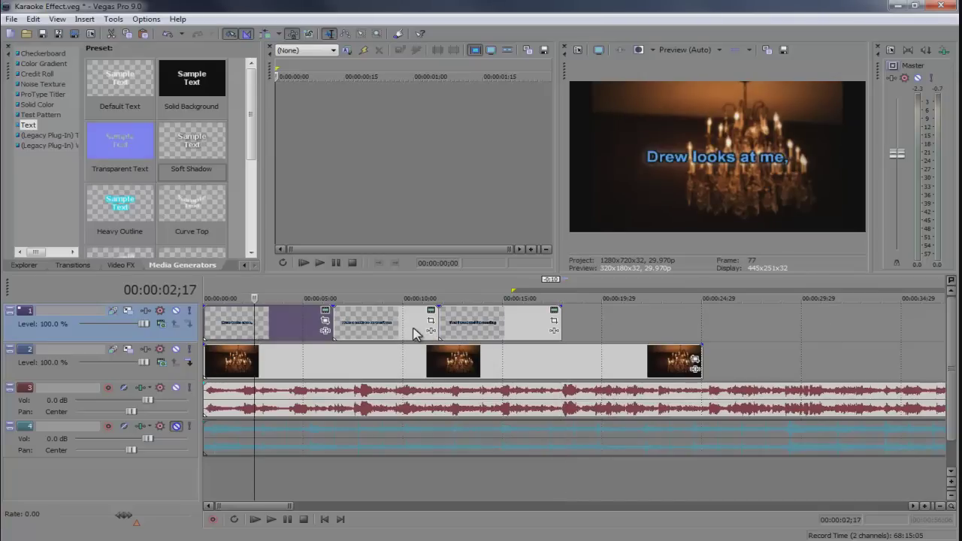
pyautogui.click(415, 334)
pyautogui.click(474, 332)
pyautogui.rightClick(124, 335)
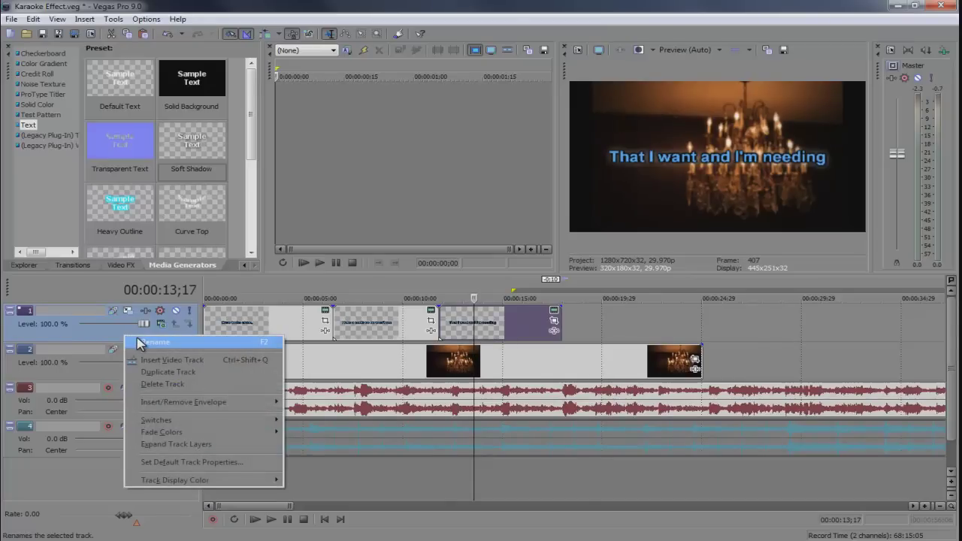
pyautogui.click(154, 372)
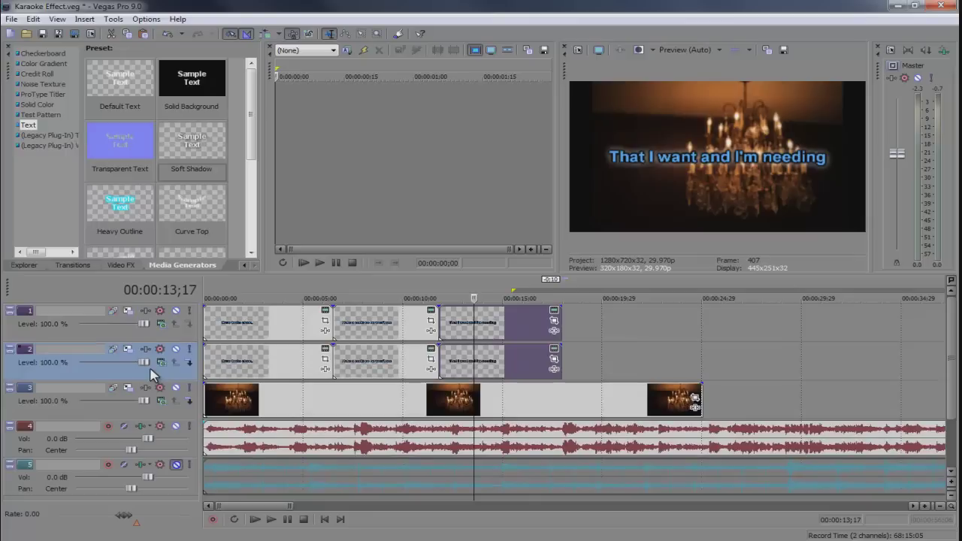
# Check each of the three lyric lines in the preview
pyautogui.click(274, 285)
pyautogui.click(393, 290)
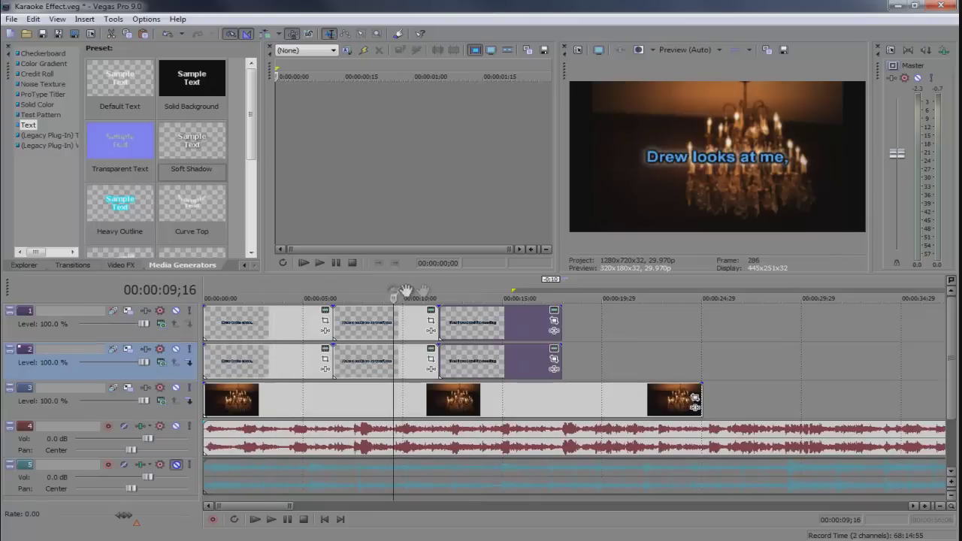
pyautogui.click(504, 287)
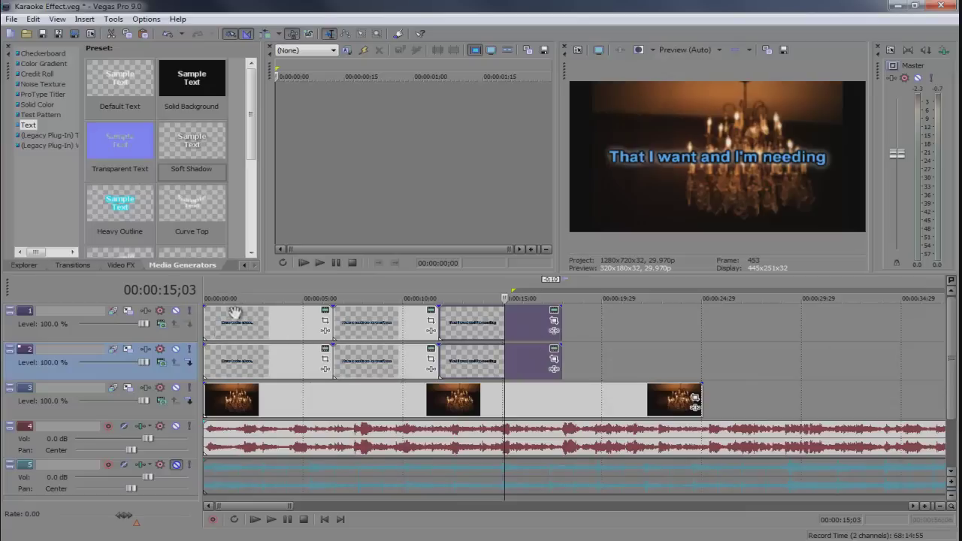
# Add Sony HSL Adjust to the top lyrics track with Add to hue set to 0.26
pyautogui.click(255, 295)
pyautogui.click(143, 311)
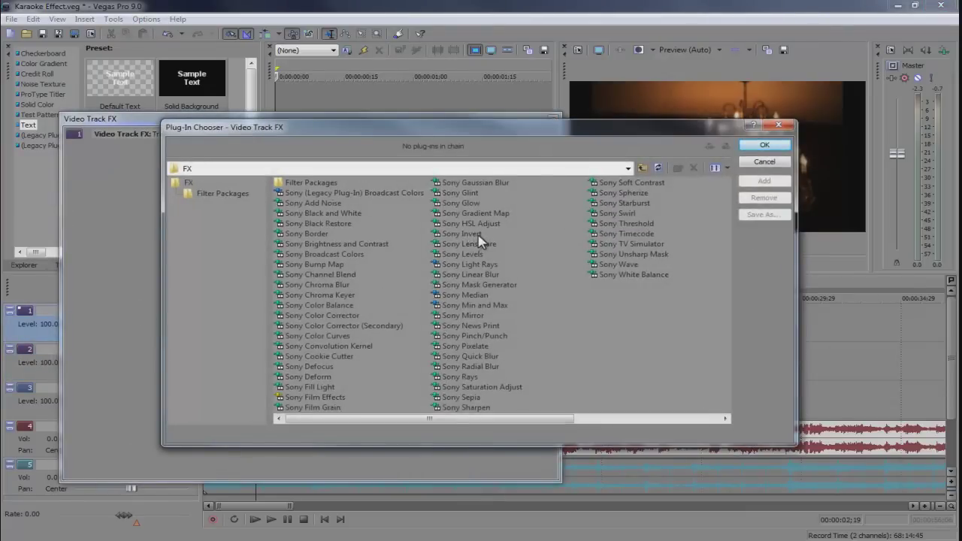
pyautogui.click(470, 224)
pyautogui.press('Return')
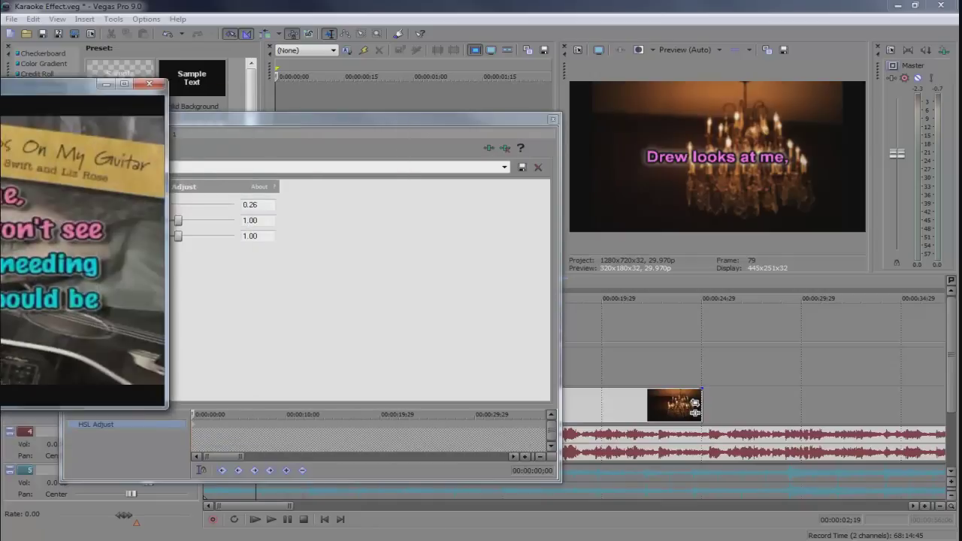
pyautogui.click(553, 119)
# Scrub to about 10 s, 14;25, 5 s and 3;10 to check the pink lyrics
pyautogui.click(413, 295)
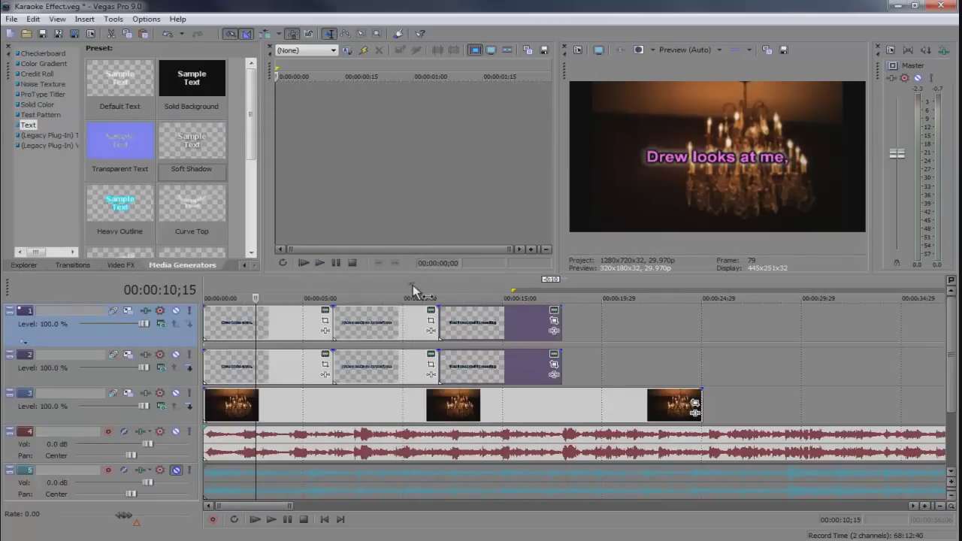
pyautogui.click(499, 296)
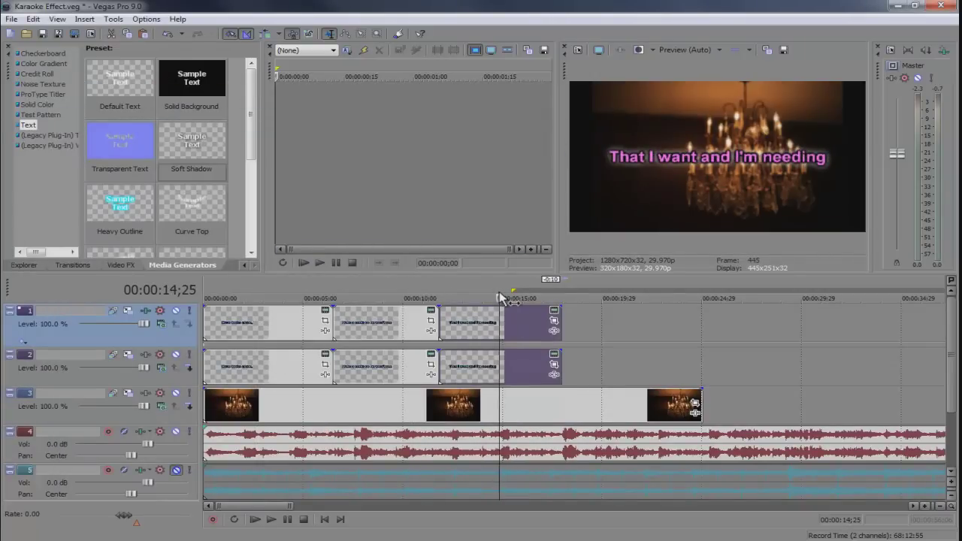
pyautogui.click(312, 297)
pyautogui.click(270, 296)
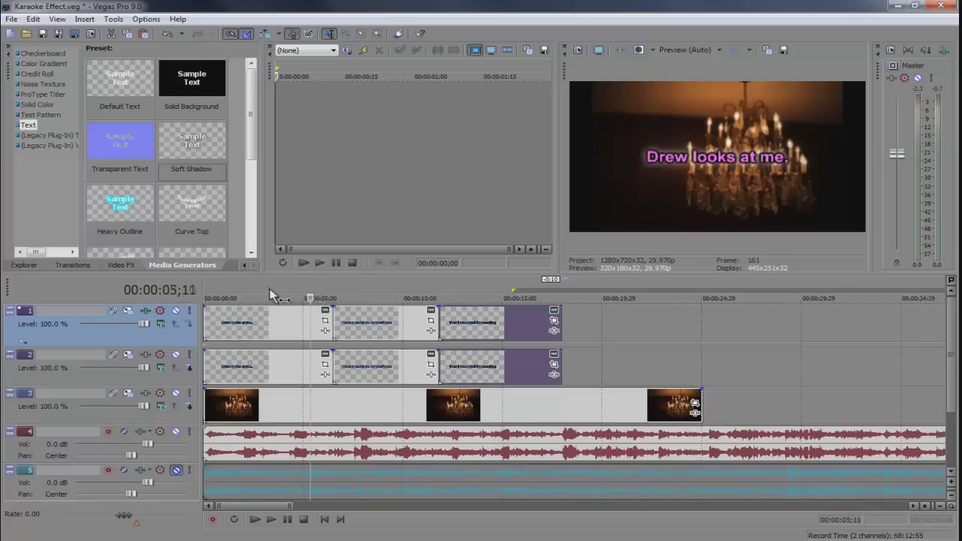
pyautogui.click(73, 264)
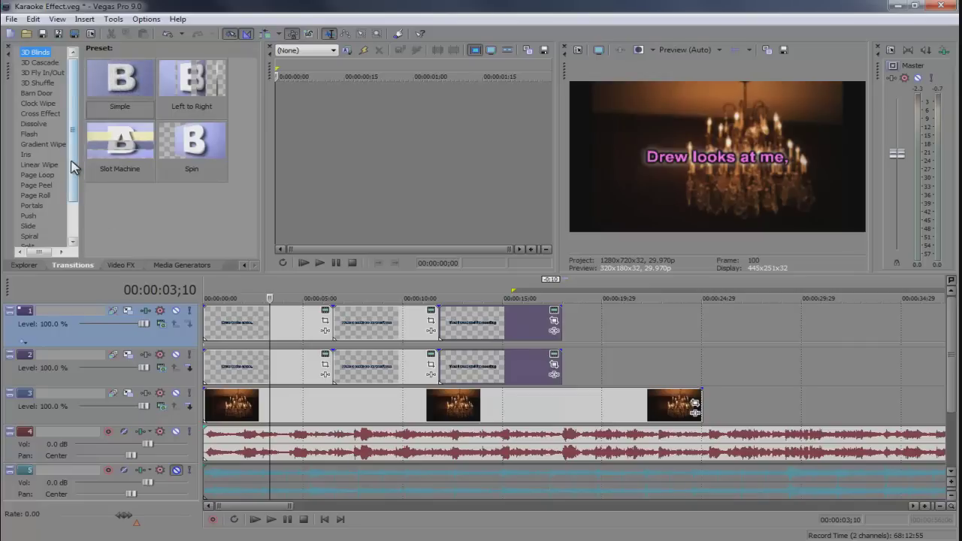
# Apply the Linear Wipe 'Left-Right, Hard Edge' preset to the start of track 1's first lyric event
pyautogui.scroll(-2, 73, 161)
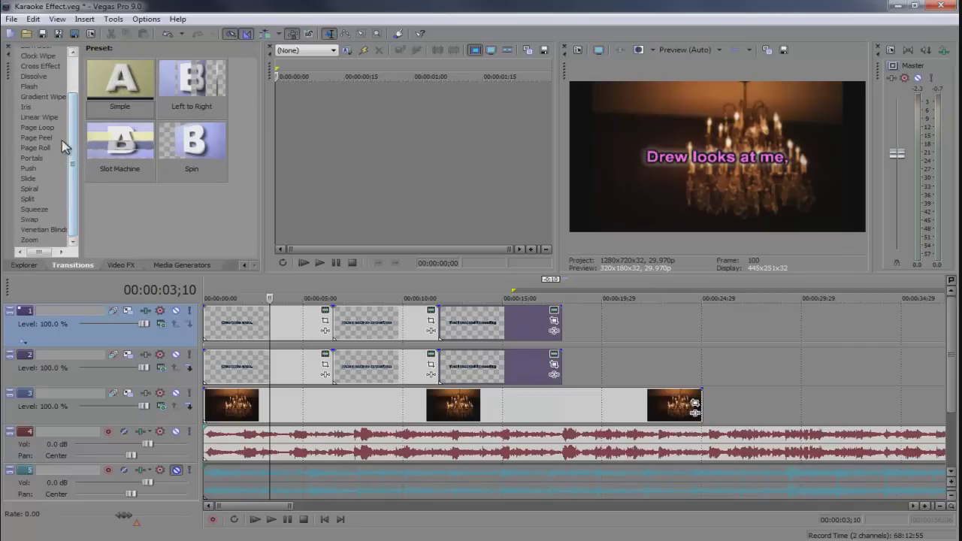
pyautogui.click(46, 118)
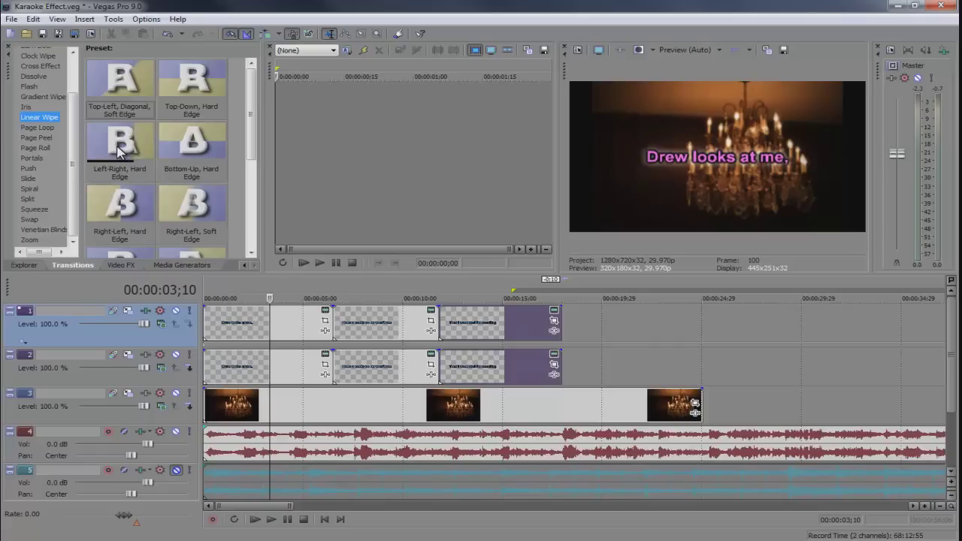
pyautogui.moveTo(118, 150); pyautogui.dragTo(209, 329)
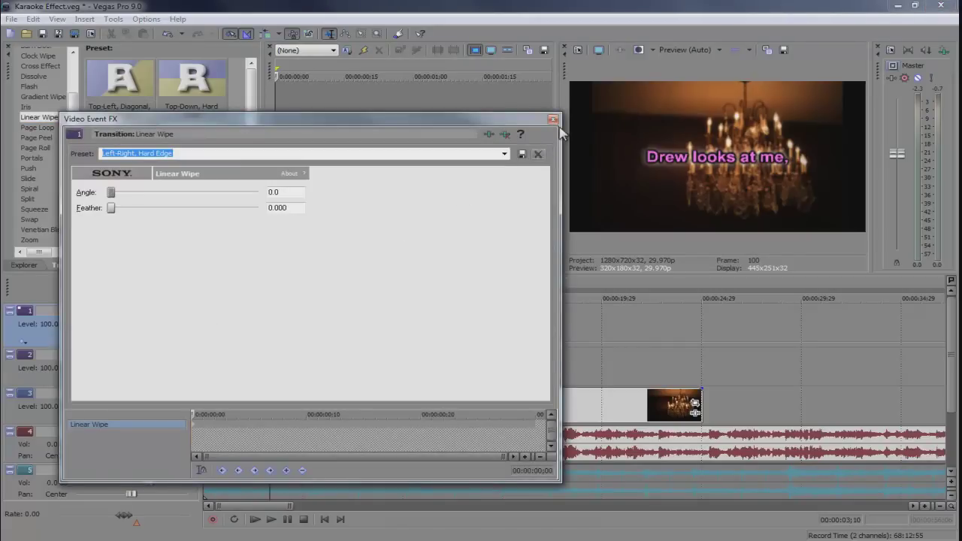
pyautogui.click(552, 120)
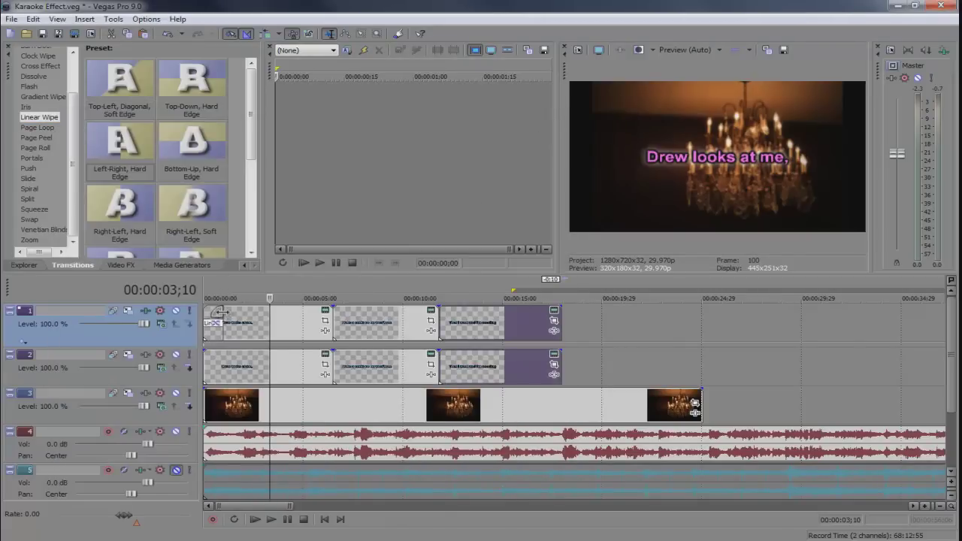
# Stretch the first wipe to about 00:00:05;25, then undo a misplaced wipe on the second event
pyautogui.moveTo(217, 311); pyautogui.dragTo(324, 319)
pyautogui.press('Escape')
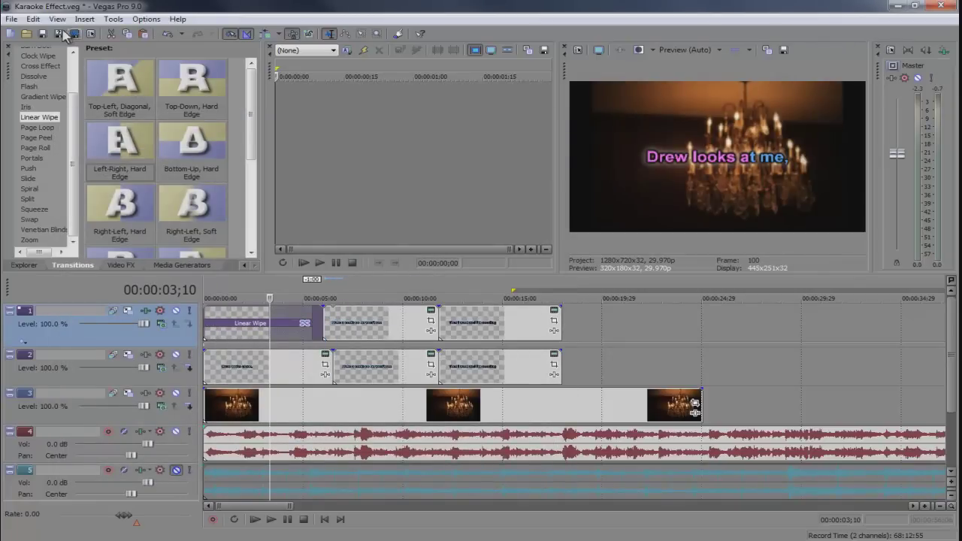
pyautogui.click(166, 34)
pyautogui.moveTo(340, 310); pyautogui.dragTo(414, 318)
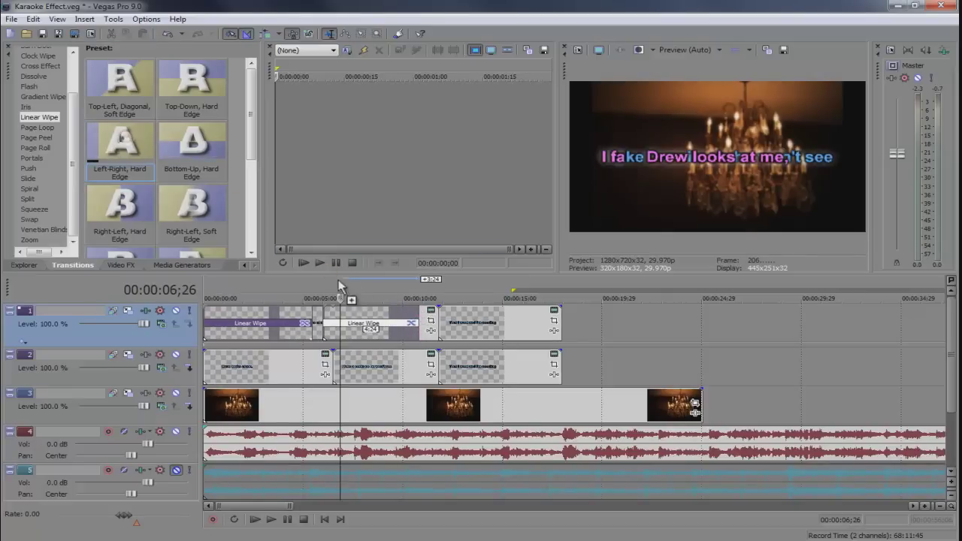
pyautogui.moveTo(116, 151); pyautogui.dragTo(443, 325)
pyautogui.press('Escape')
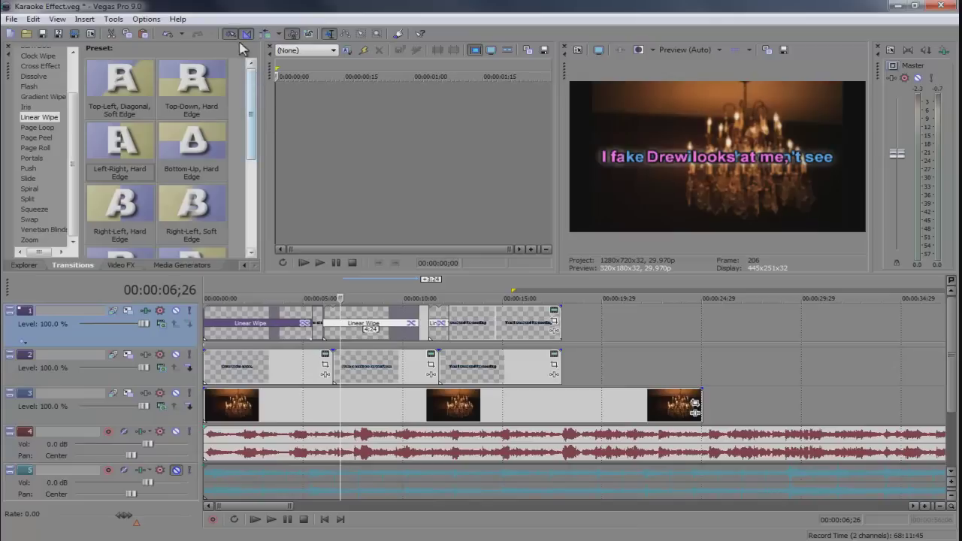
pyautogui.click(167, 34)
pyautogui.click(167, 34)
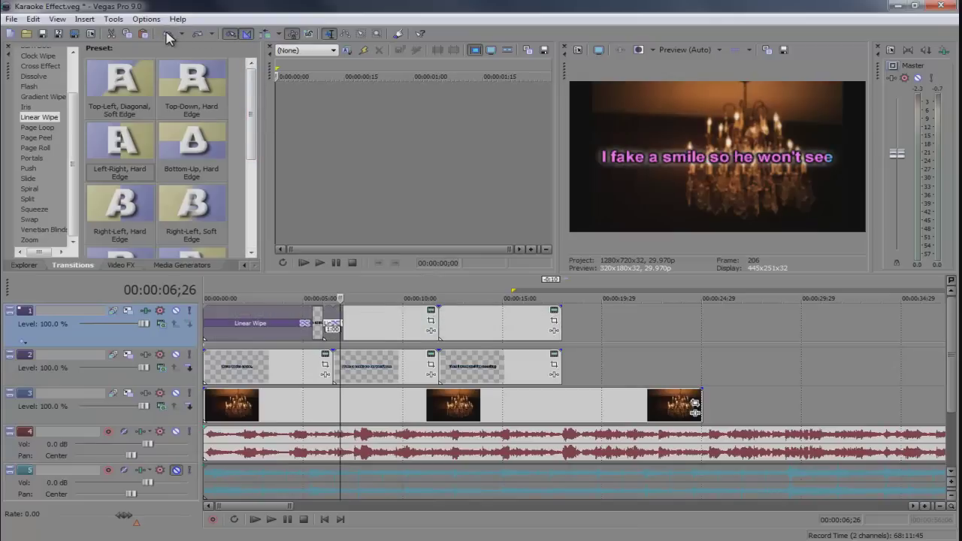
pyautogui.click(167, 34)
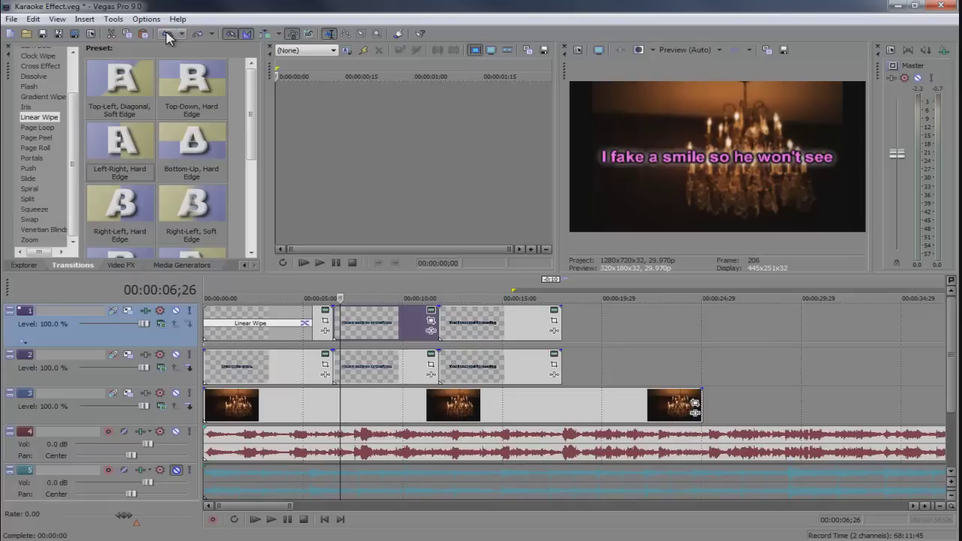
pyautogui.click(167, 34)
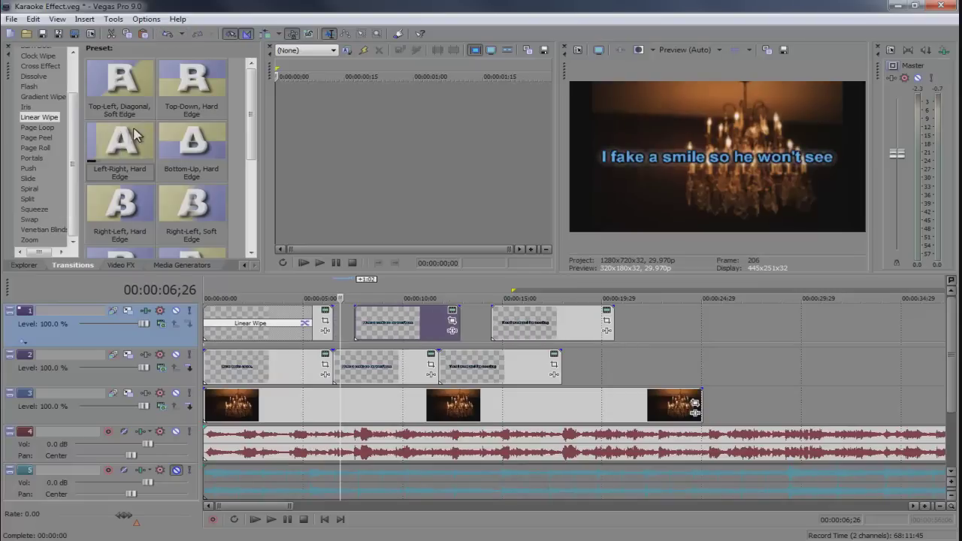
# Add the Left-Right, Hard Edge wipe to the second lyric event and shift it earlier
pyautogui.moveTo(120, 147); pyautogui.dragTo(364, 325)
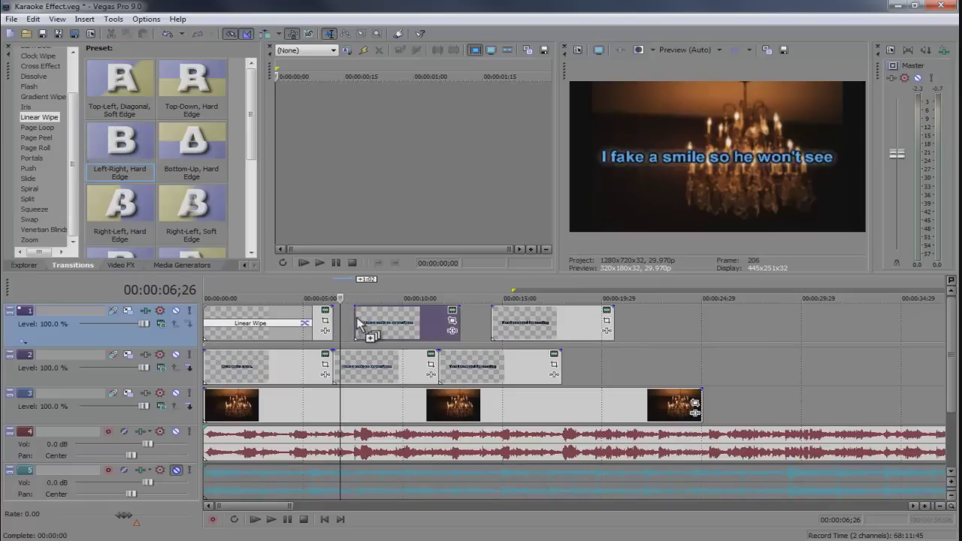
pyautogui.click(553, 119)
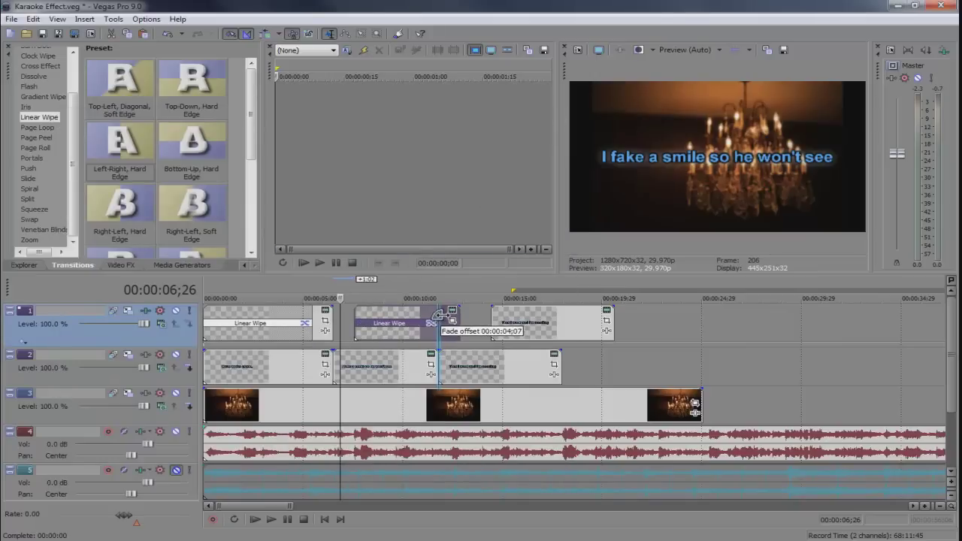
pyautogui.moveTo(445, 327); pyautogui.dragTo(418, 318)
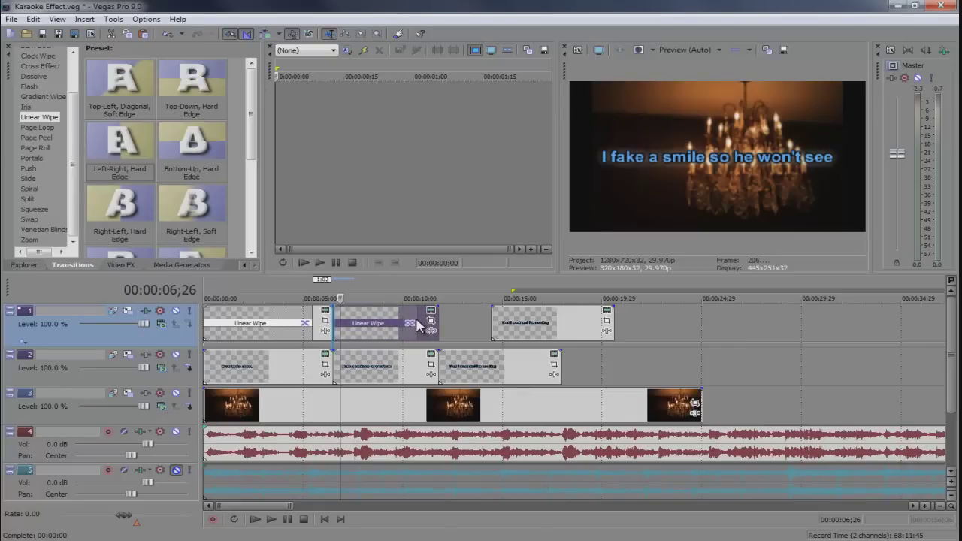
# Shift the third lyric event earlier, give it the Left-Right wipe, and align it with track 2
pyautogui.click(508, 325)
pyautogui.moveTo(508, 325); pyautogui.dragTo(488, 324)
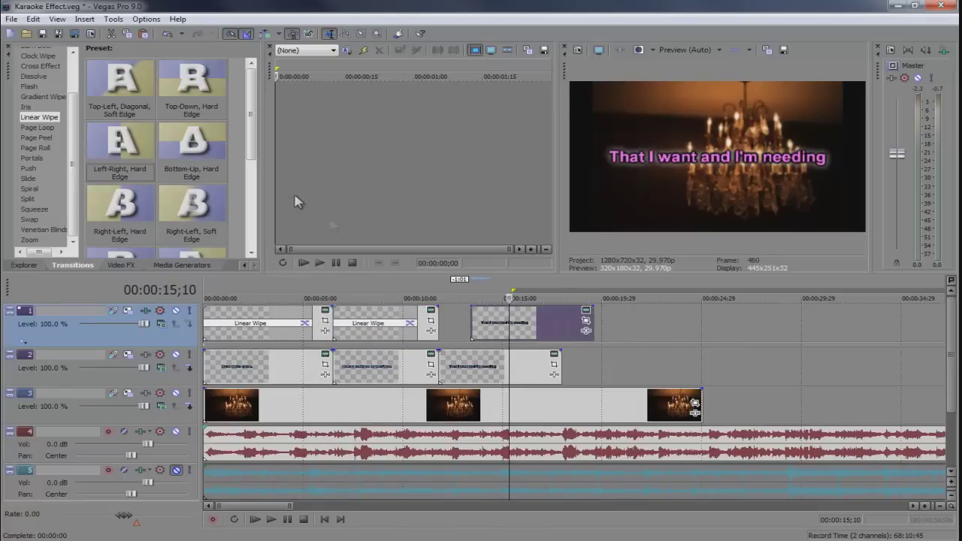
pyautogui.moveTo(121, 147); pyautogui.dragTo(487, 336)
pyautogui.click(552, 120)
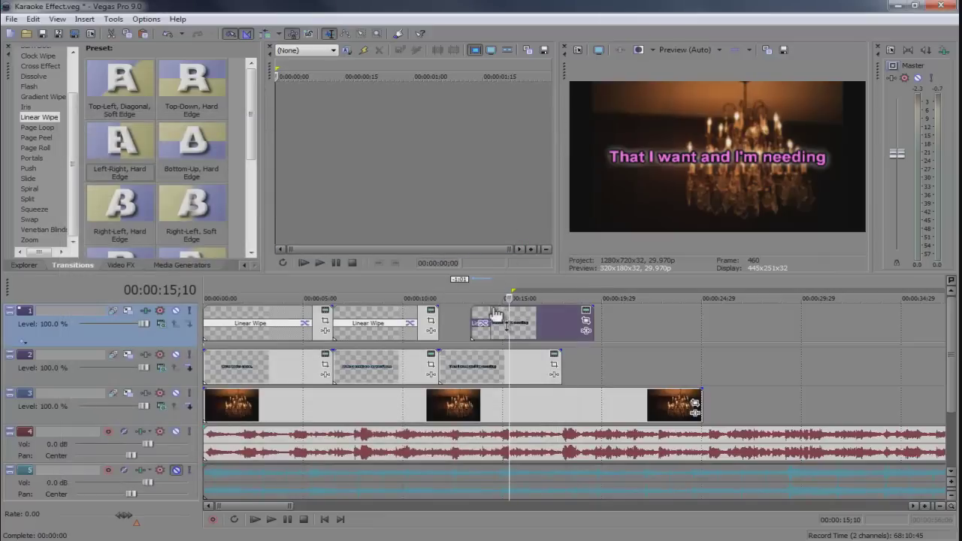
pyautogui.moveTo(580, 325); pyautogui.dragTo(538, 339)
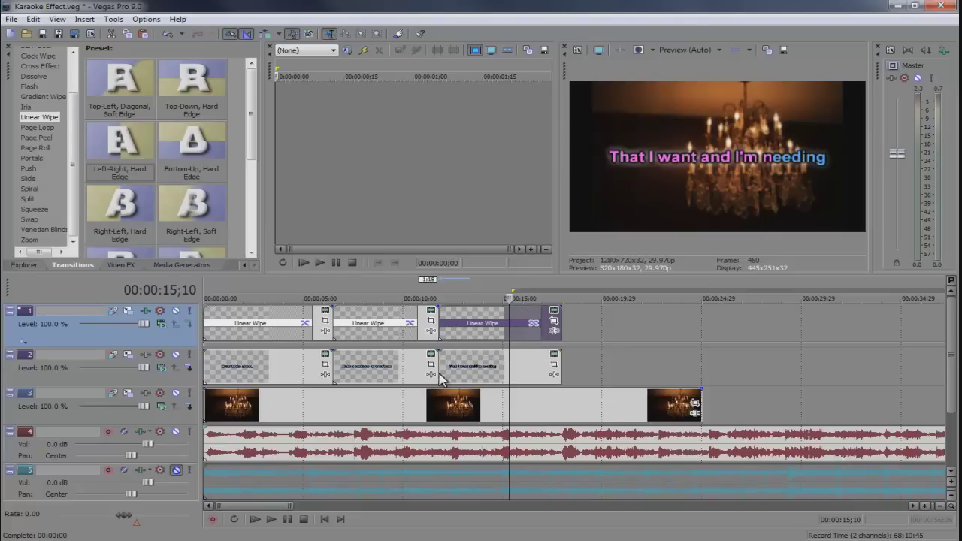
pyautogui.click(253, 519)
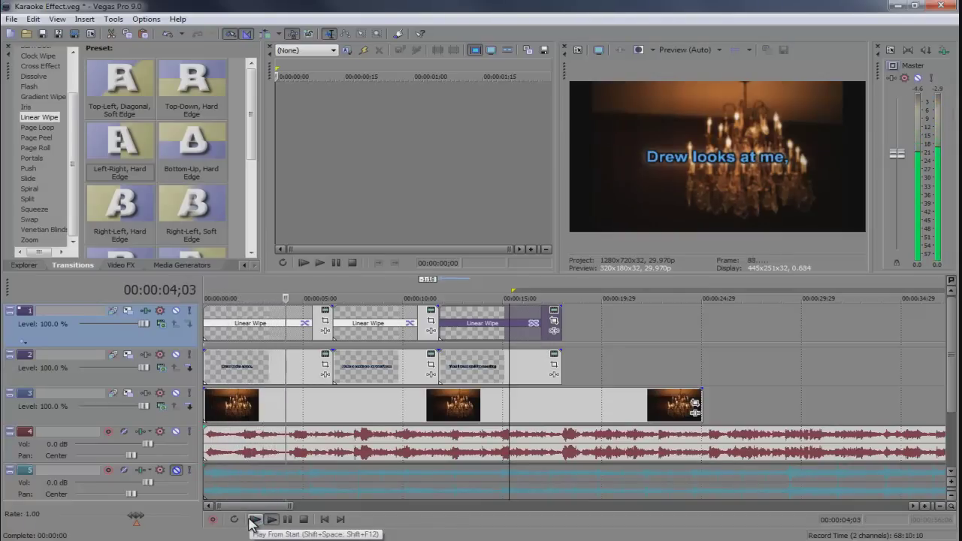
pyautogui.click(295, 519)
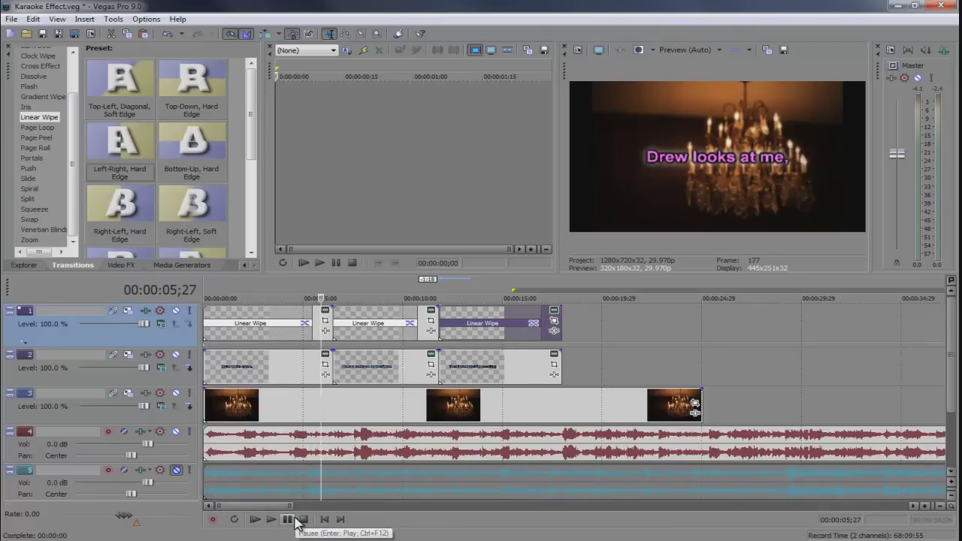
pyautogui.moveTo(292, 505); pyautogui.dragTo(278, 505)
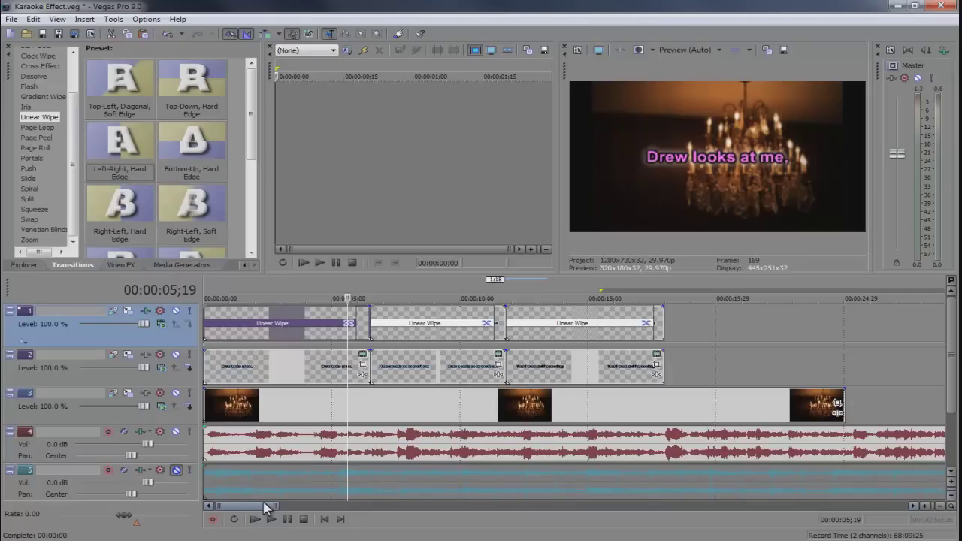
pyautogui.click(293, 295)
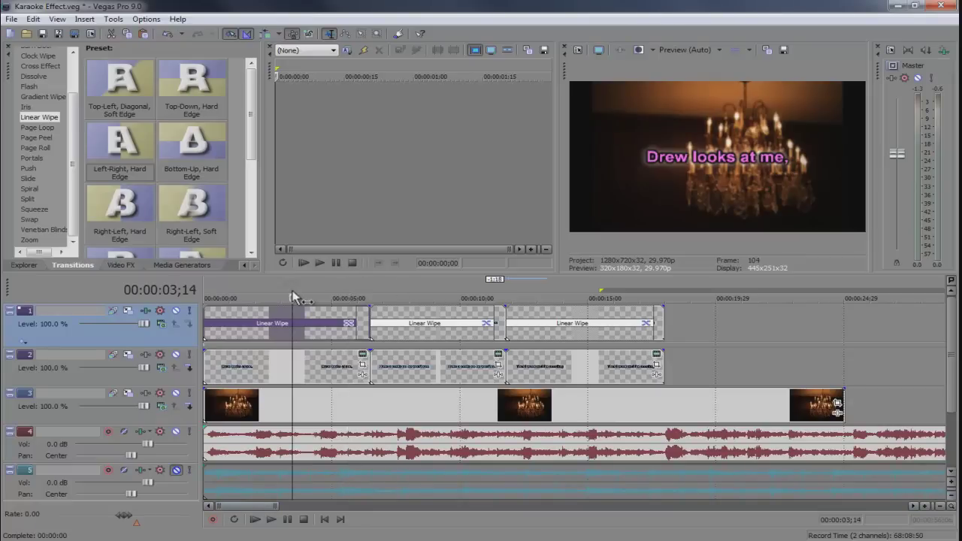
pyautogui.click(426, 297)
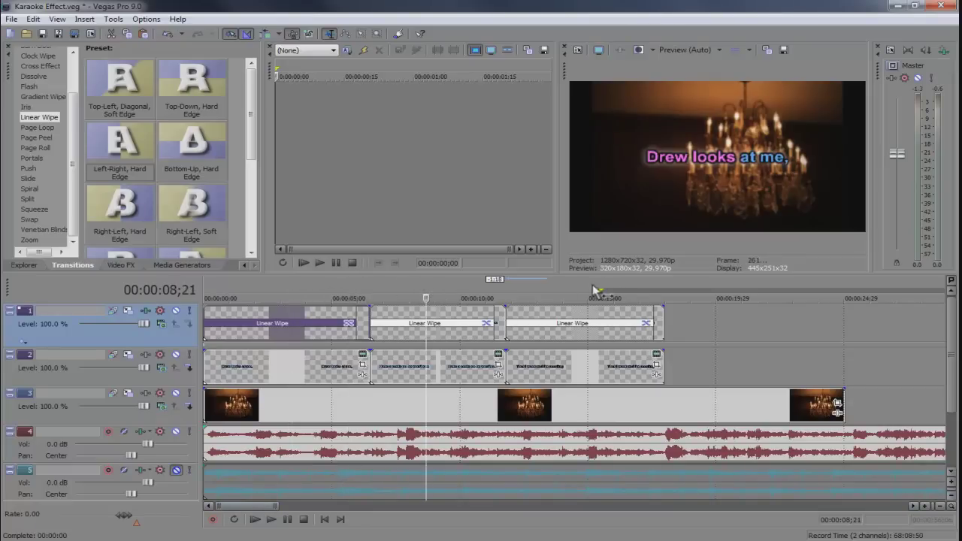
pyautogui.click(592, 295)
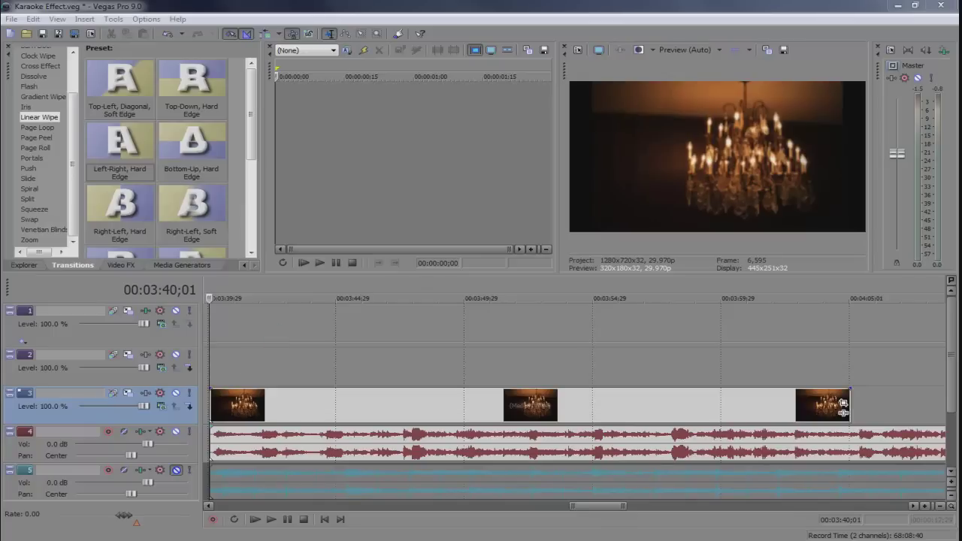
# Add a Soft Shadow text event at the start, then close the Sample Text editor
pyautogui.moveTo(204, 64); pyautogui.dragTo(220, 65)
pyautogui.click(165, 267)
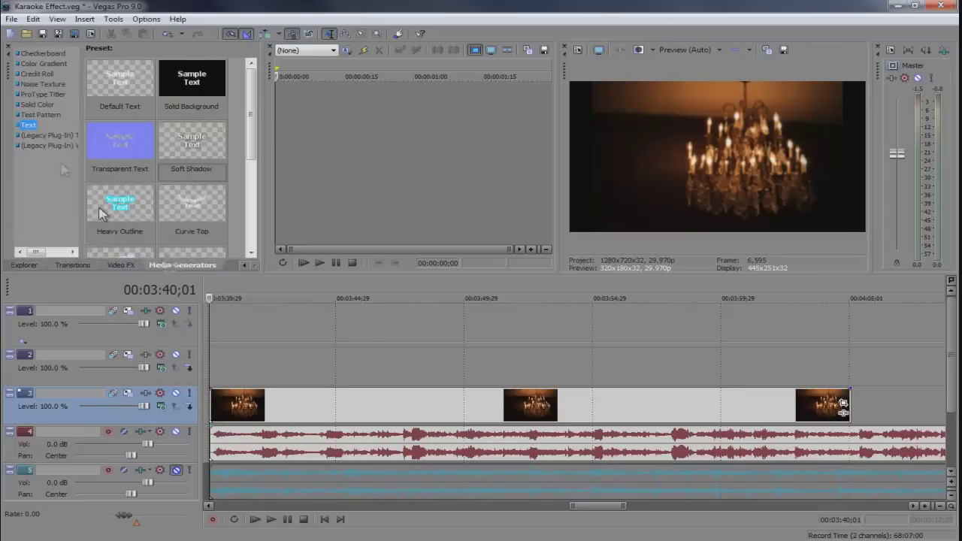
pyautogui.moveTo(192, 143); pyautogui.dragTo(215, 359)
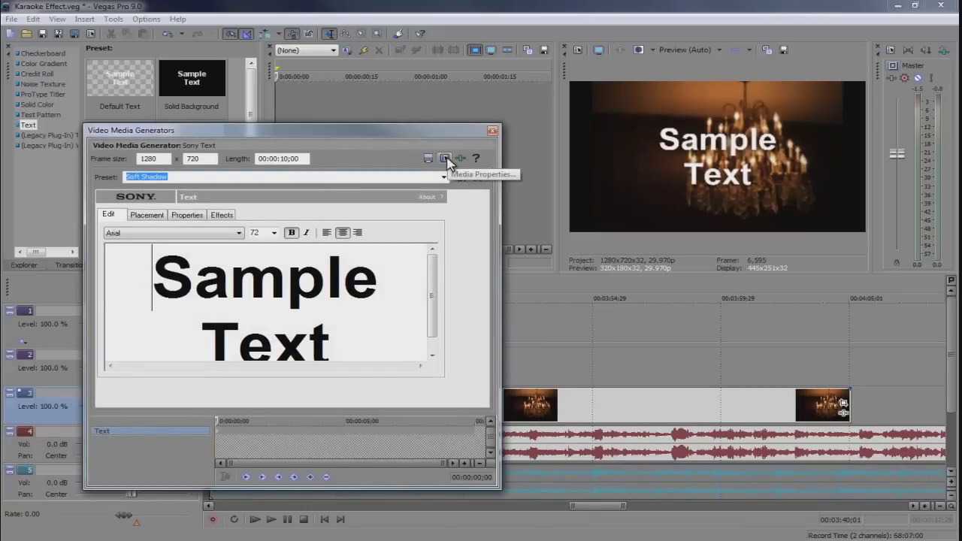
pyautogui.click(493, 133)
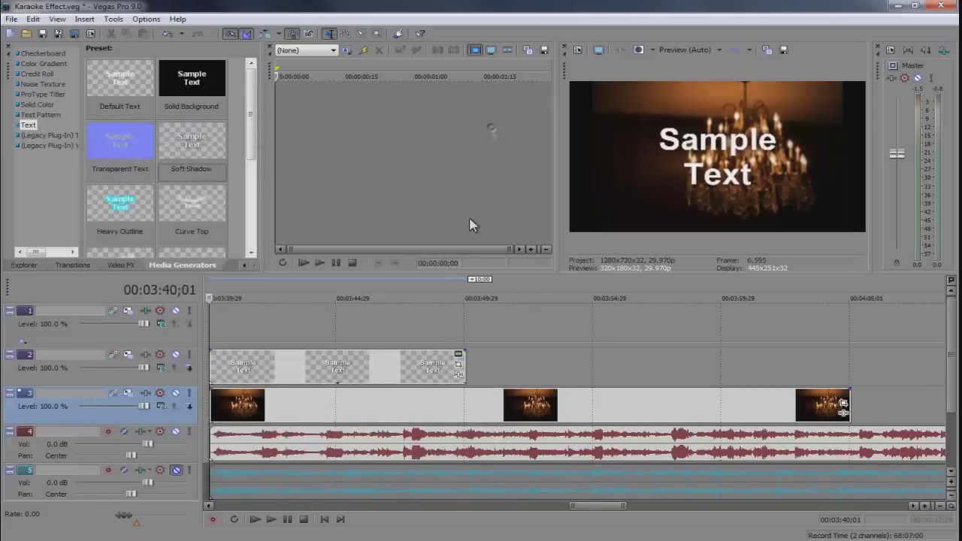
# Delete the Sample Text events on track 2 and undo an accidental timeline rearrangement
pyautogui.click(364, 381)
pyautogui.press('Delete')
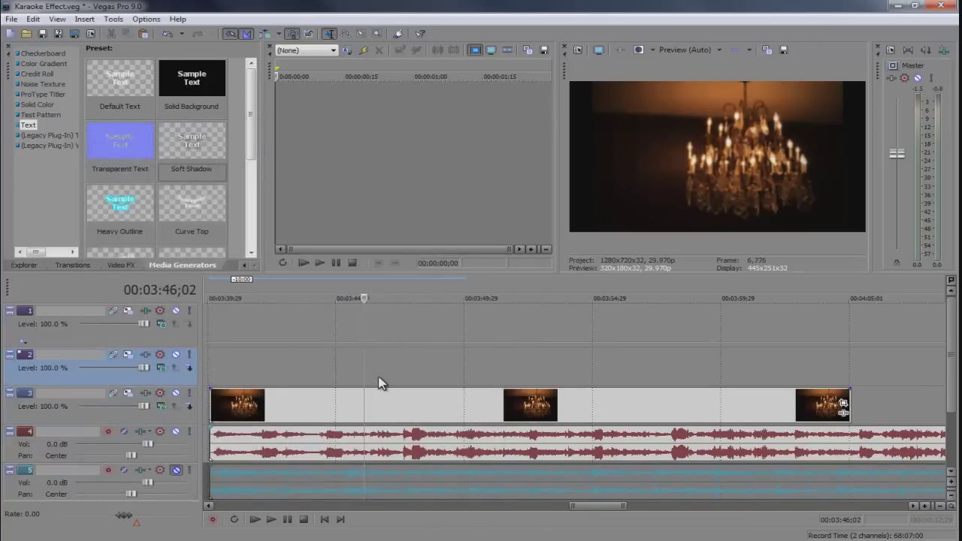
pyautogui.rightClick(383, 385)
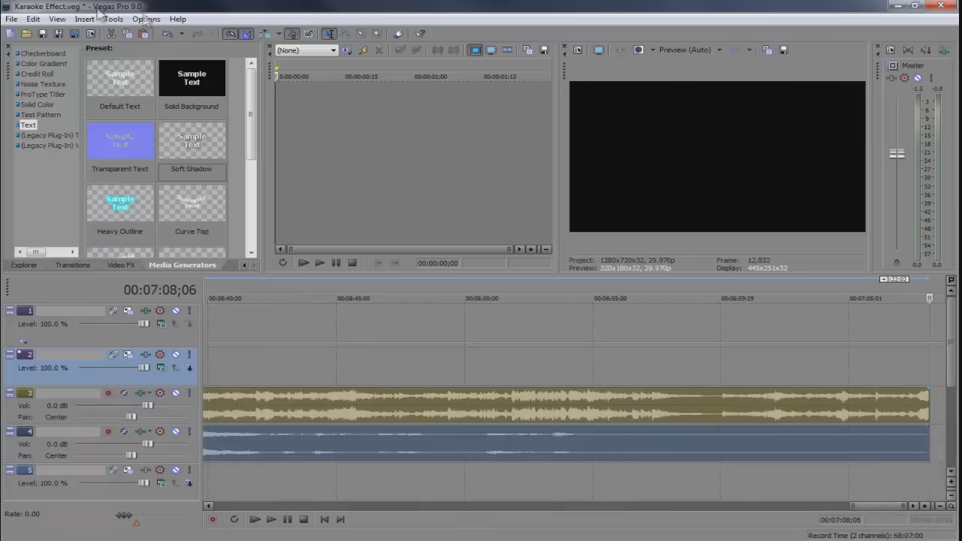
pyautogui.click(169, 34)
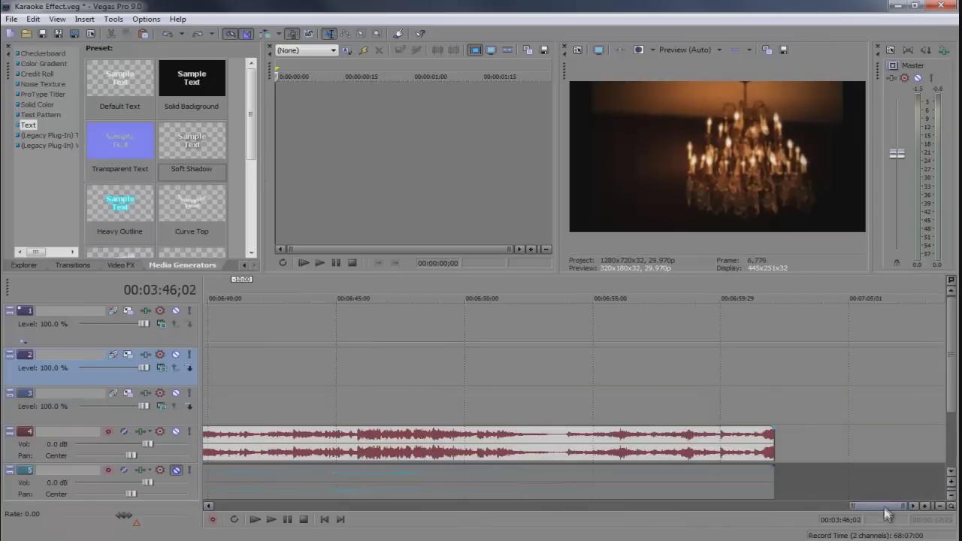
pyautogui.moveTo(887, 506); pyautogui.dragTo(208, 515)
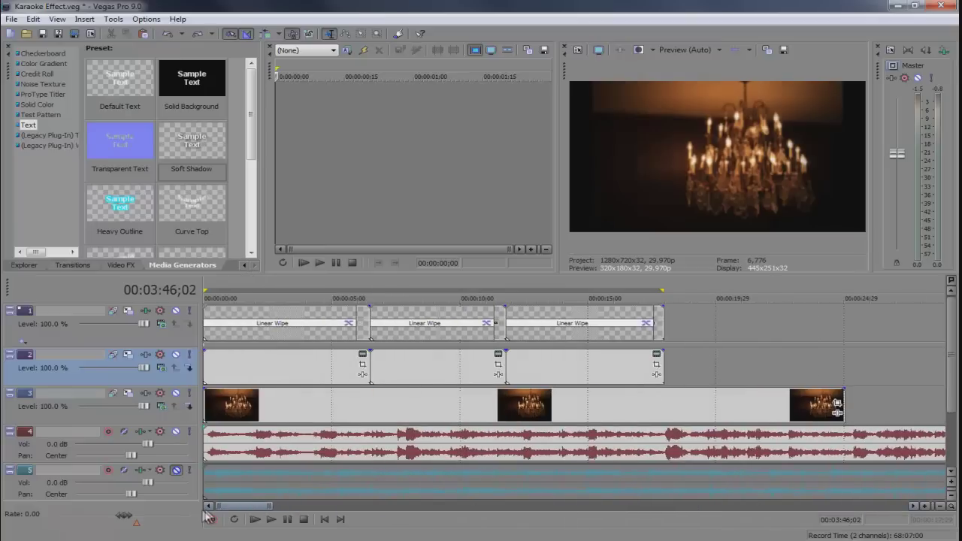
# Copy the earlier lyric event
pyautogui.rightClick(289, 368)
pyautogui.click(312, 197)
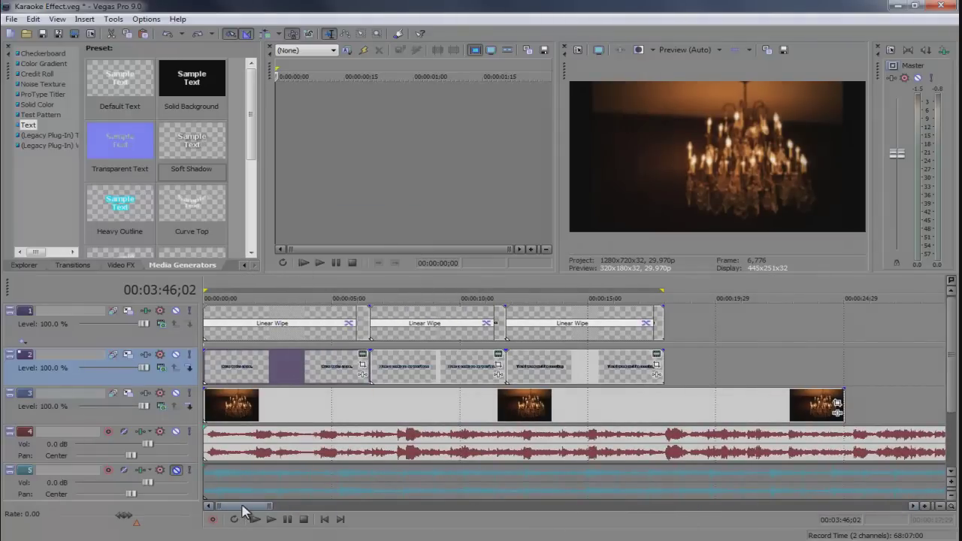
pyautogui.moveTo(242, 511); pyautogui.dragTo(591, 514)
# Paste the copied lyric event onto track 2 at 00:03:40;01 as a new copy of the text media
pyautogui.click(223, 299)
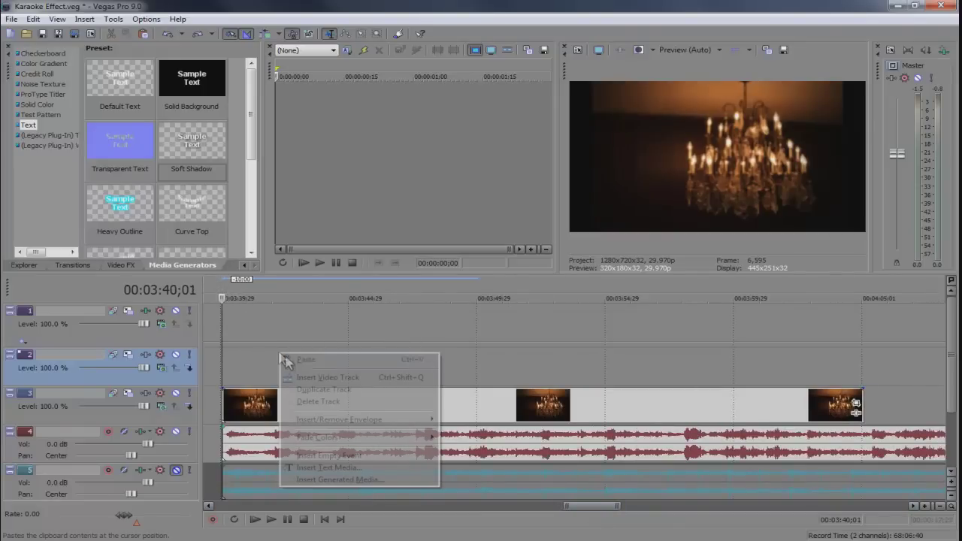
pyautogui.click(299, 360)
pyautogui.click(571, 237)
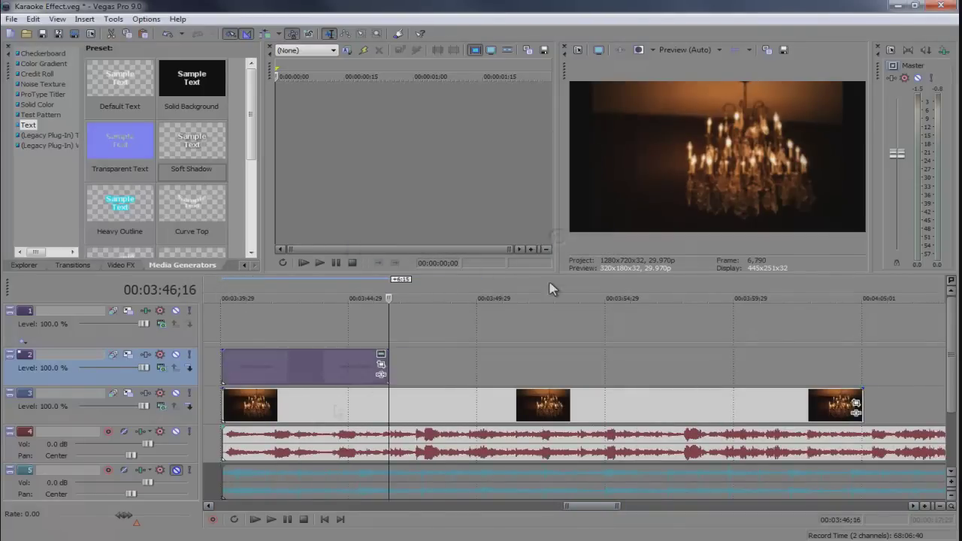
# Add the second line 'I fake a smile so he won't see' to the pasted lyric's text
pyautogui.click(269, 290)
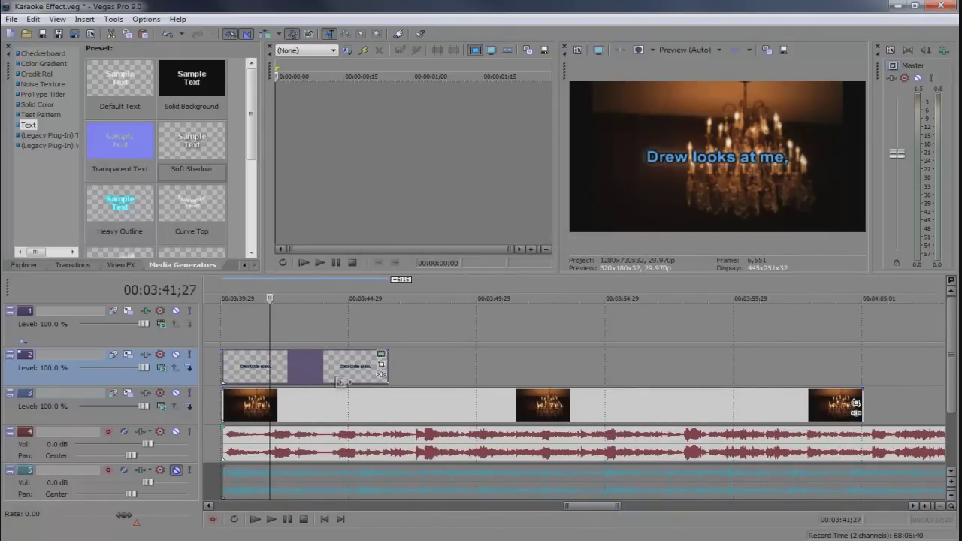
pyautogui.click(381, 354)
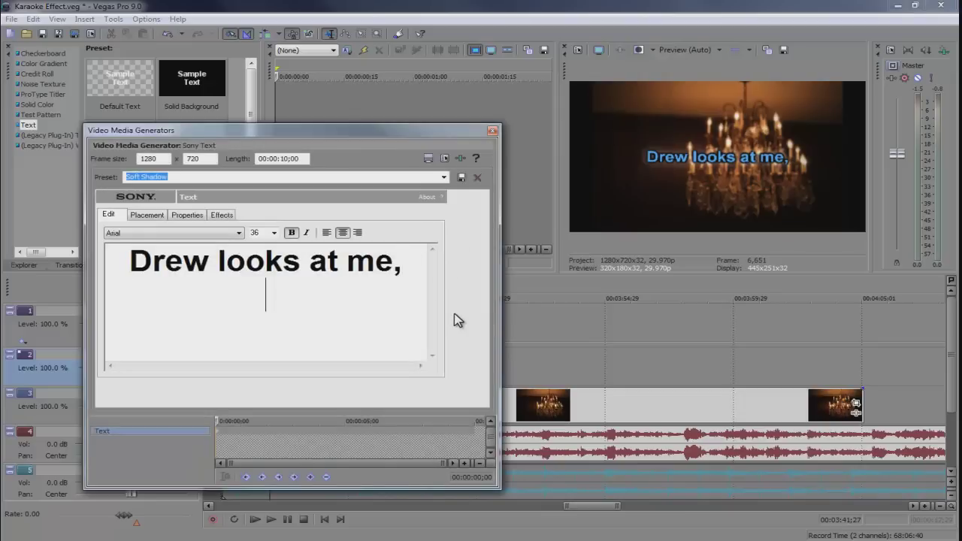
pyautogui.write('I fa')
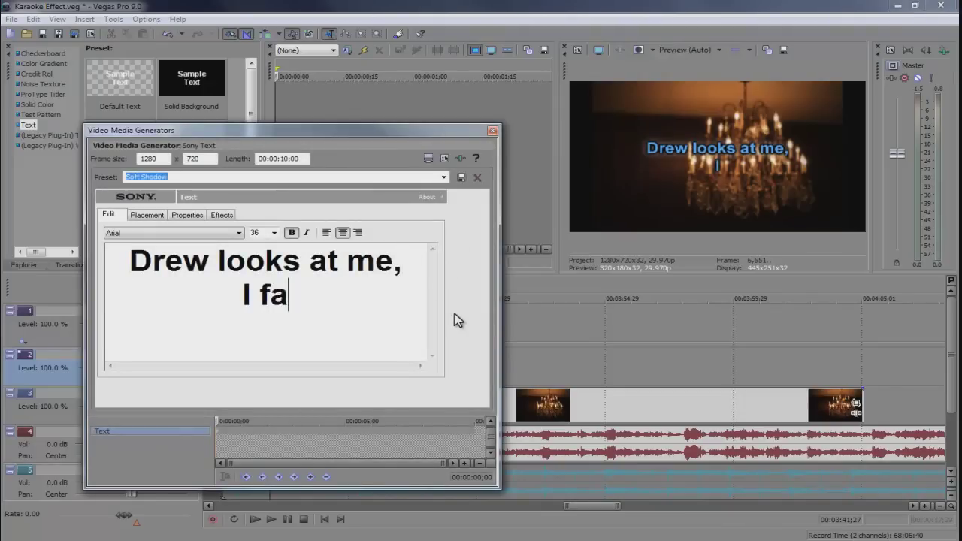
pyautogui.write("ke a smile so he won't see")
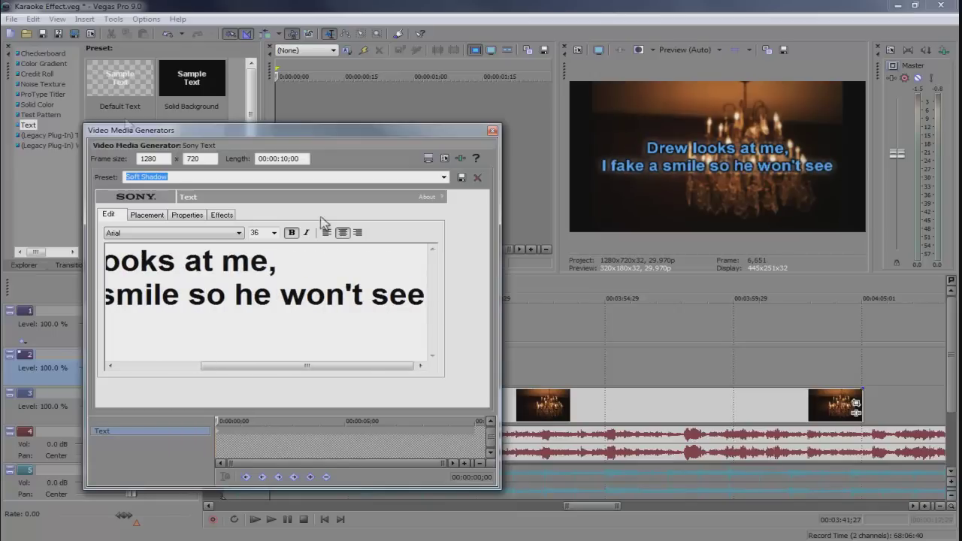
pyautogui.hotkey('alt', 'Tab')
pyautogui.moveTo(260, 91); pyautogui.dragTo(343, 90)
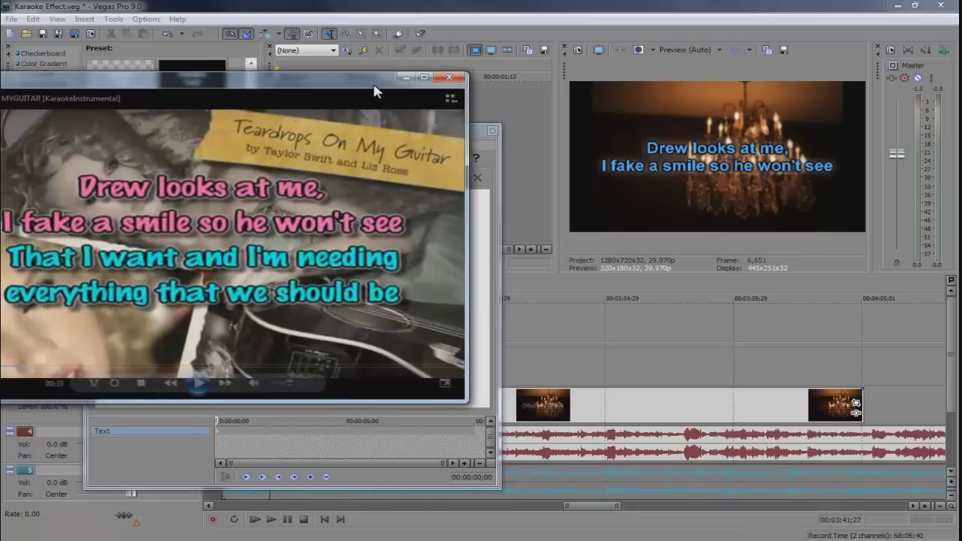
pyautogui.hotkey('alt', 'Tab')
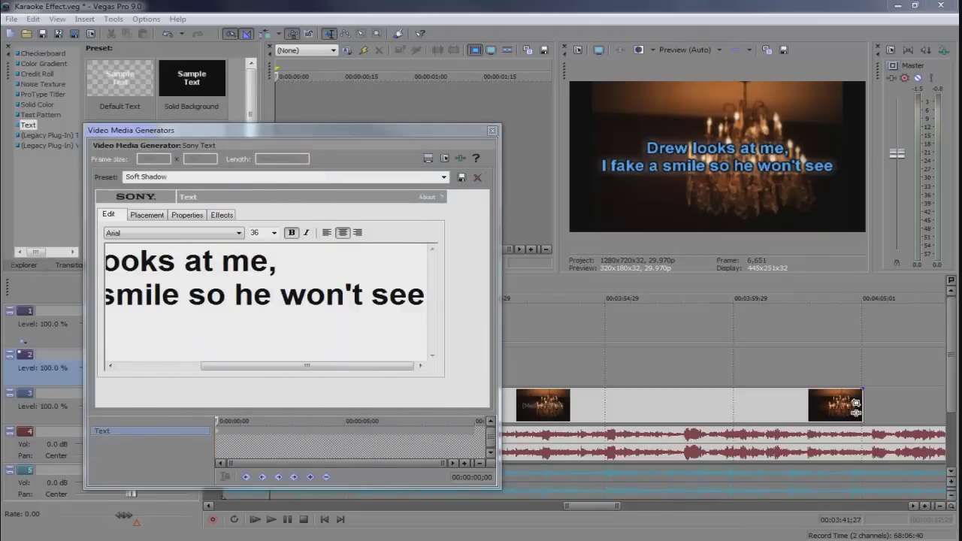
pyautogui.click(492, 131)
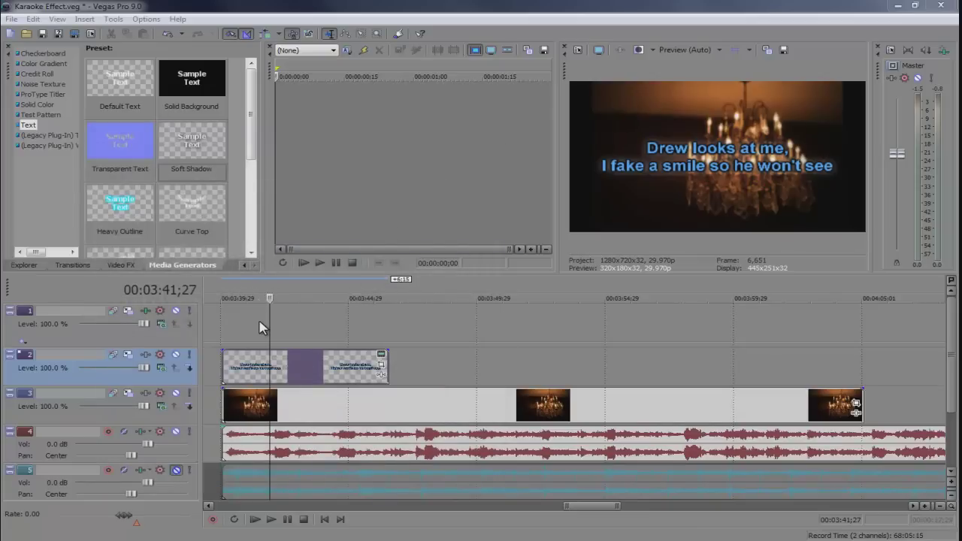
# Insert a new empty video track at the top and copy the two-line lyric event
pyautogui.rightClick(159, 343)
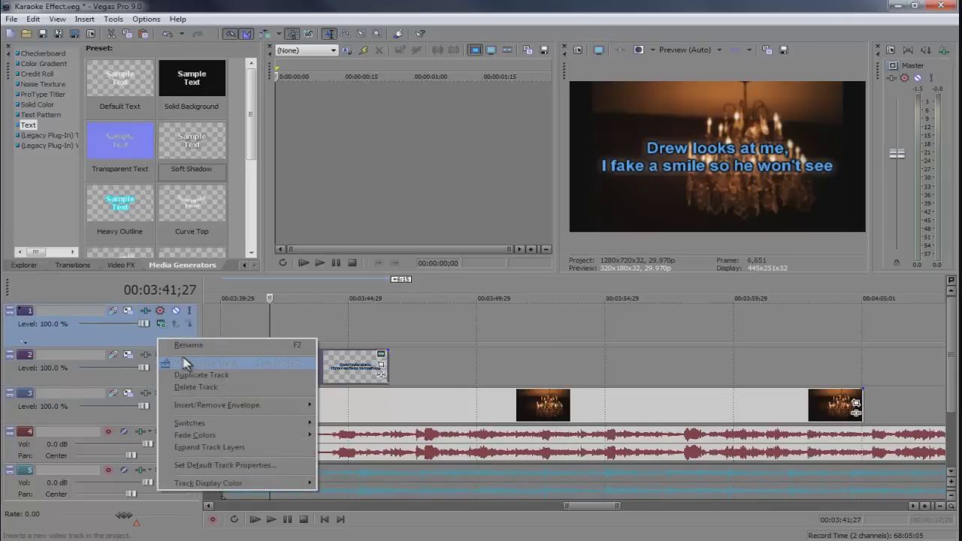
pyautogui.click(218, 364)
pyautogui.rightClick(235, 418)
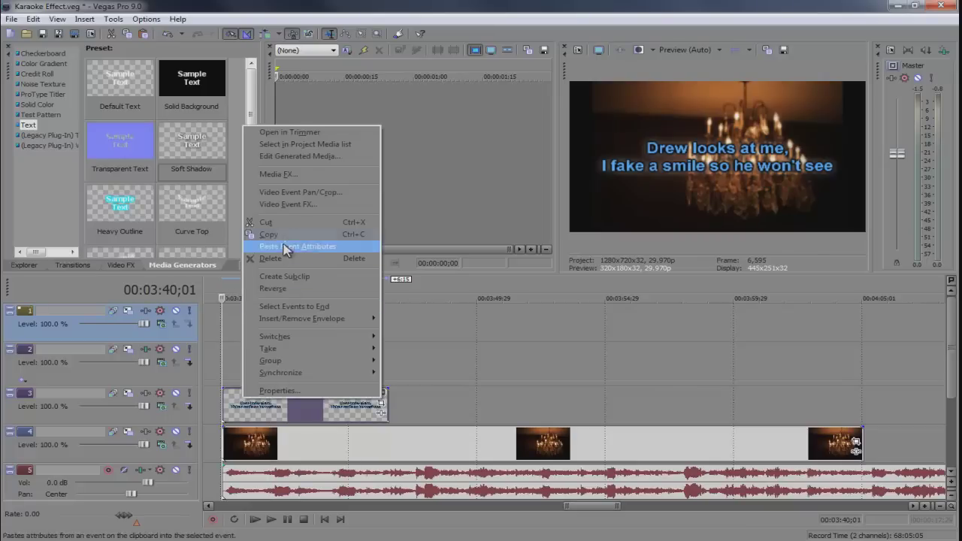
pyautogui.click(286, 162)
# Paste new copies of the lyric event onto track 2 and the top track, aligned at 3:40
pyautogui.rightClick(280, 373)
pyautogui.click(315, 381)
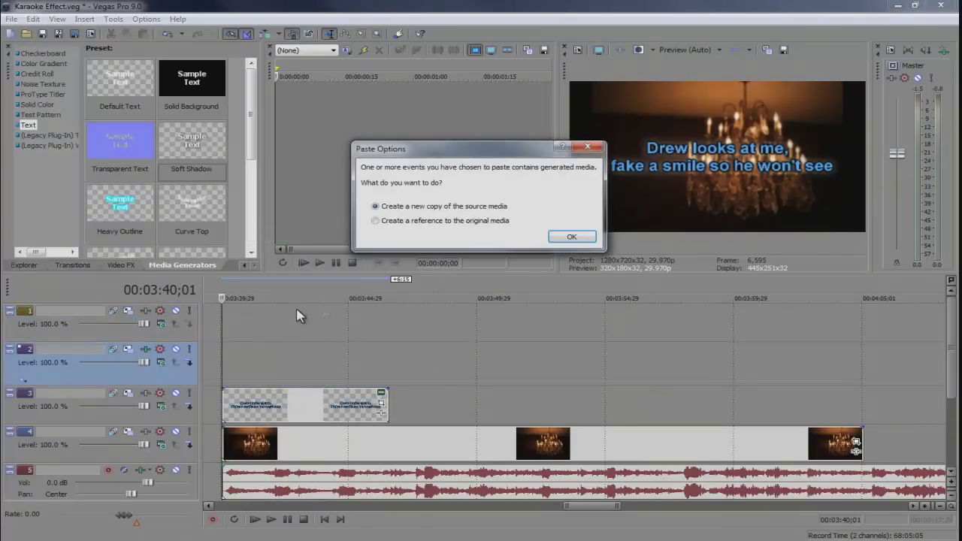
pyautogui.click(571, 237)
pyautogui.rightClick(309, 316)
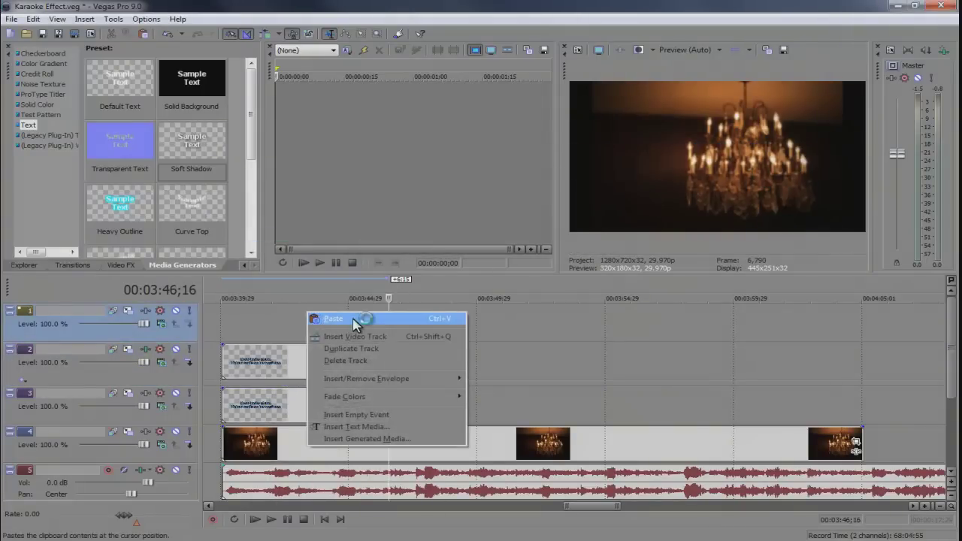
pyautogui.click(361, 328)
pyautogui.click(569, 236)
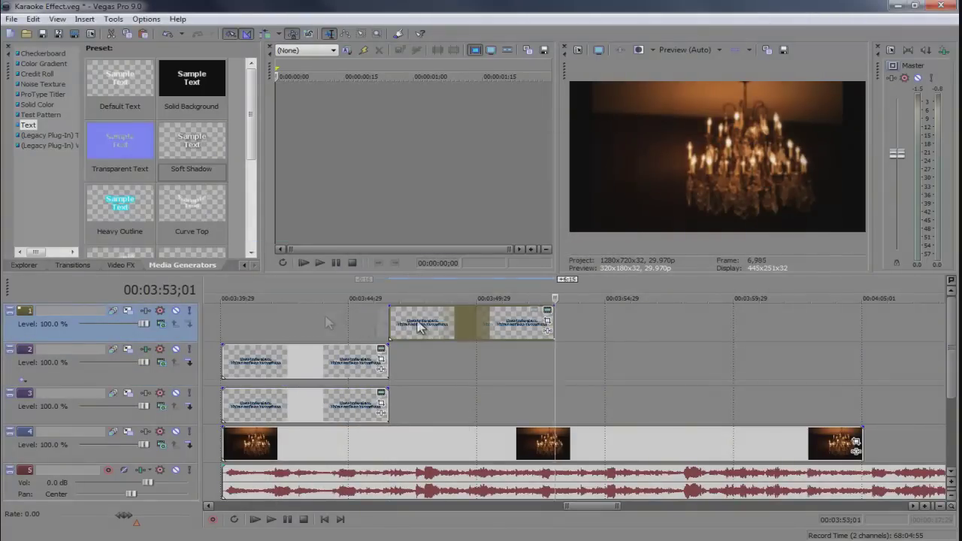
pyautogui.moveTo(417, 321); pyautogui.dragTo(247, 321)
# Delete the second line from the top copy so it reads only 'Drew looks at me,'
pyautogui.click(249, 286)
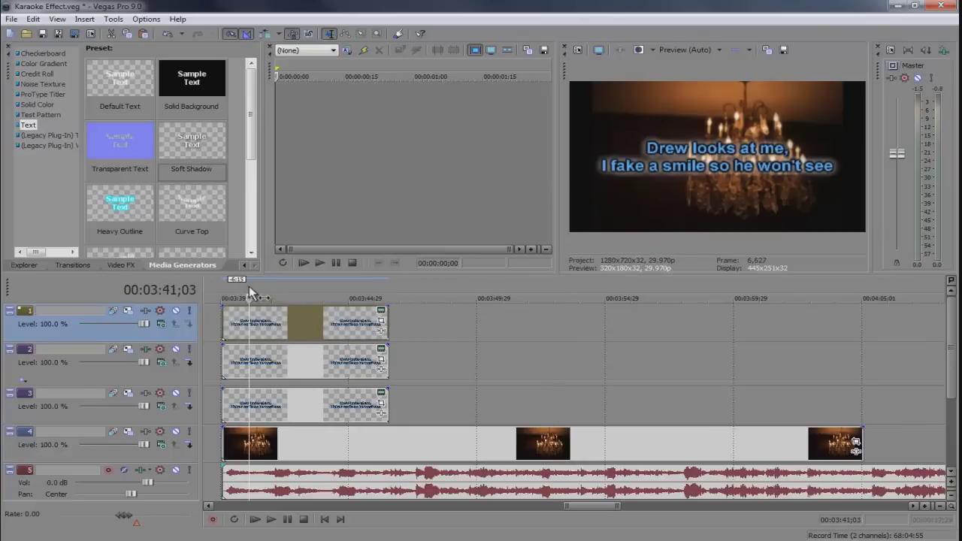
pyautogui.click(382, 311)
pyautogui.tripleClick(289, 299)
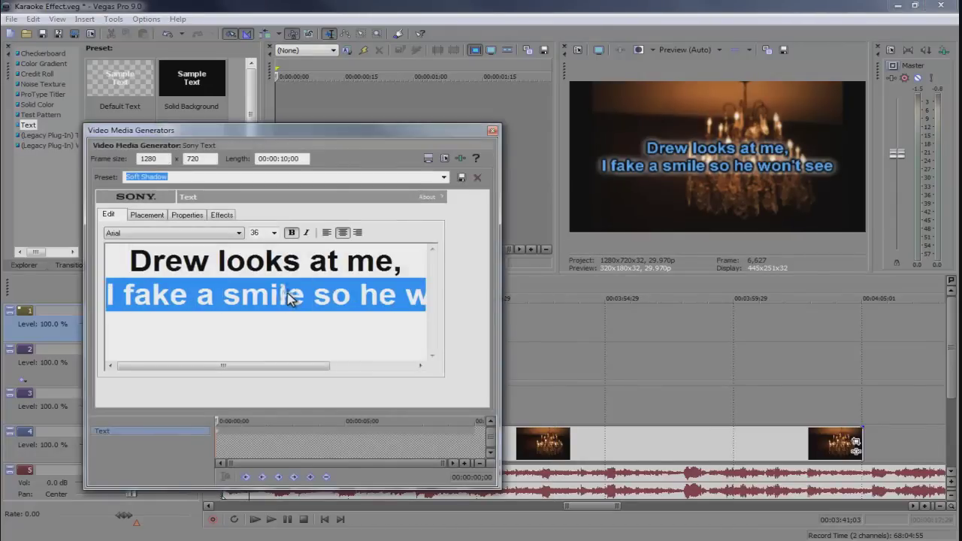
pyautogui.press('Delete')
pyautogui.click(493, 130)
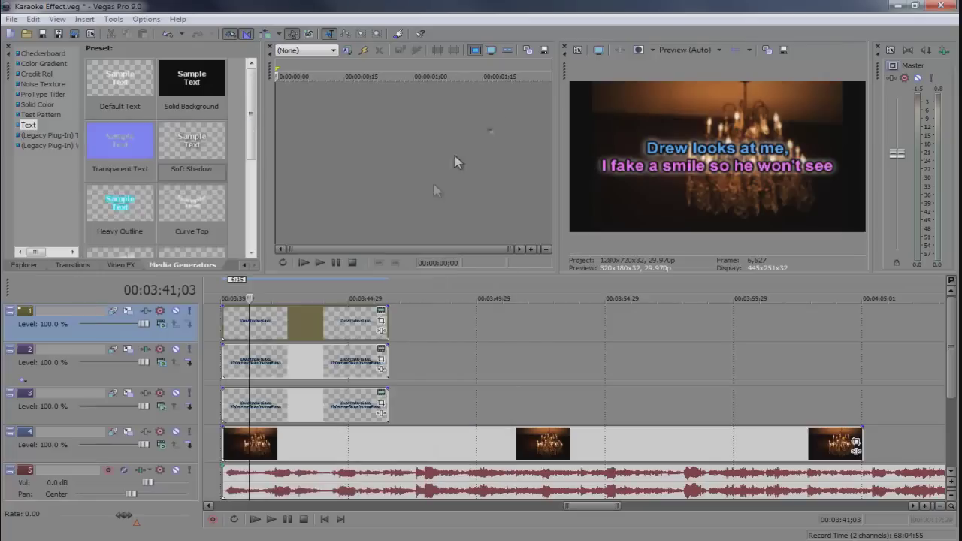
# Delete 'Drew looks at me,' from track 2's copy, leaving only 'I fake a smile so he won't see'
pyautogui.click(347, 364)
pyautogui.click(381, 358)
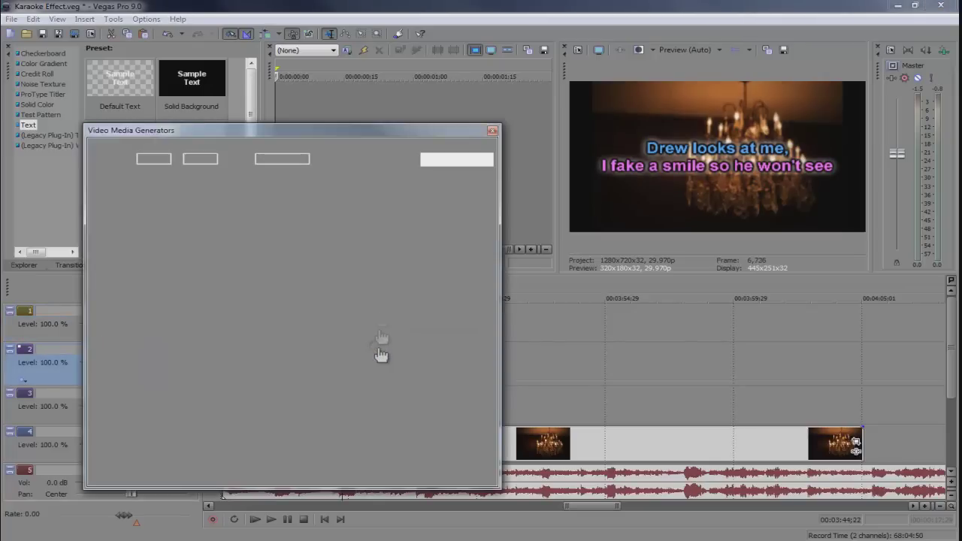
pyautogui.tripleClick(309, 265)
pyautogui.press('Delete')
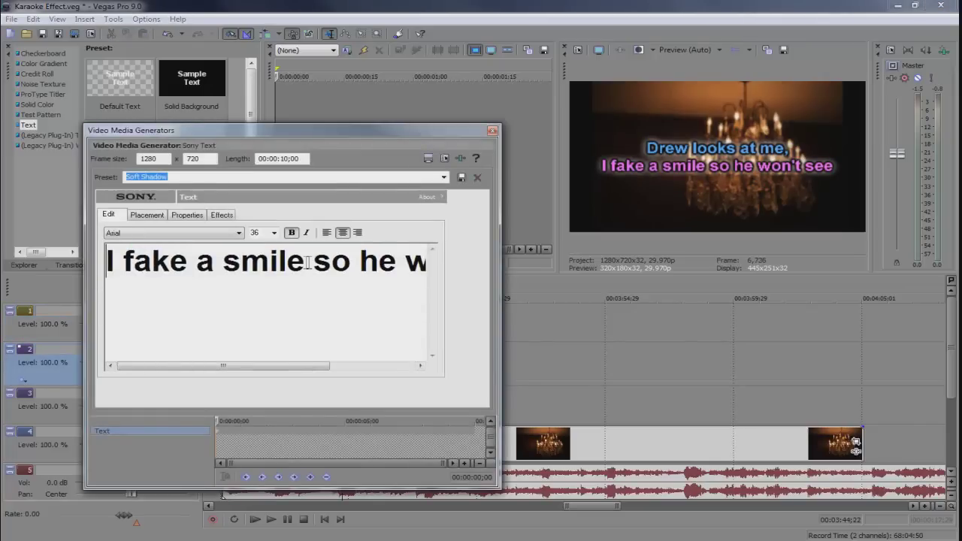
pyautogui.click(493, 130)
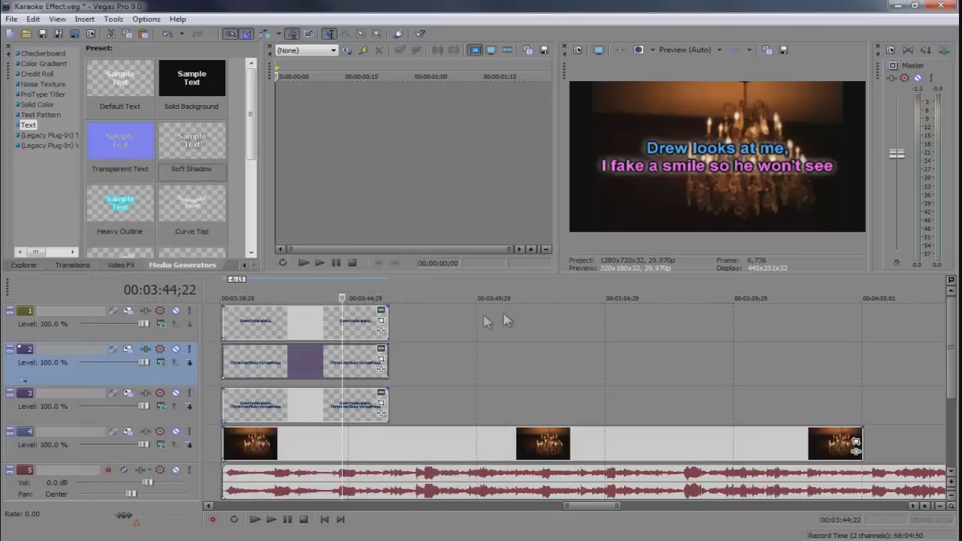
pyautogui.click(242, 288)
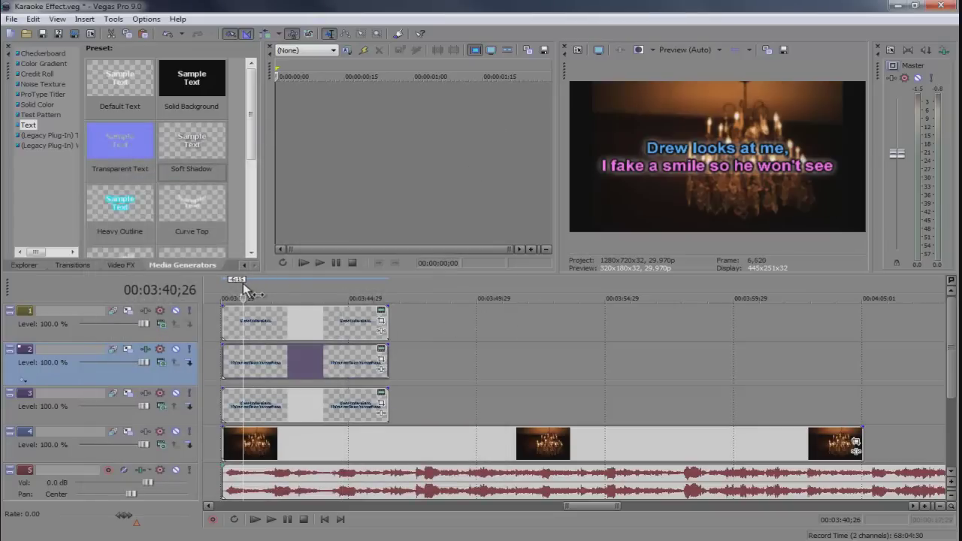
# Add Sony HSL Adjust to track 1 with Add to hue at 0.30
pyautogui.click(160, 324)
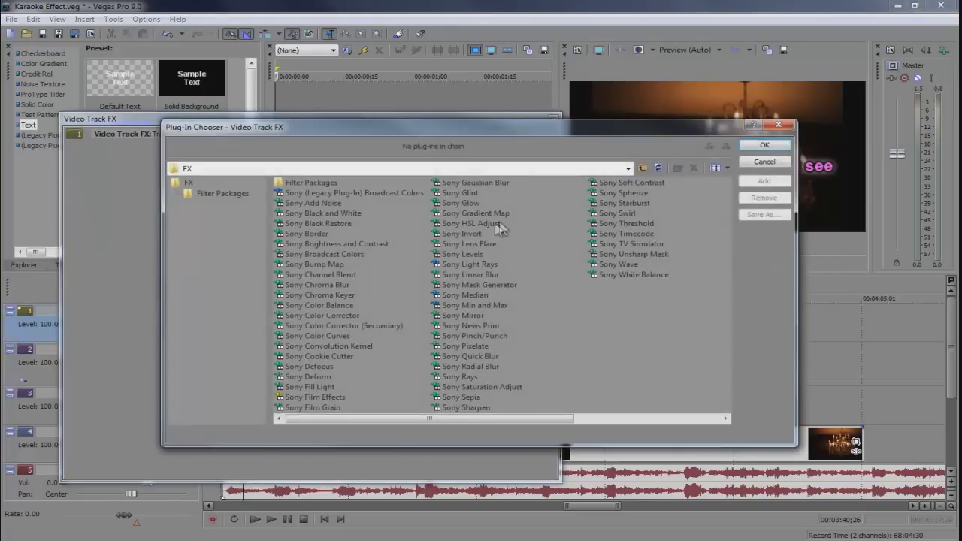
pyautogui.doubleClick(469, 224)
pyautogui.click(763, 145)
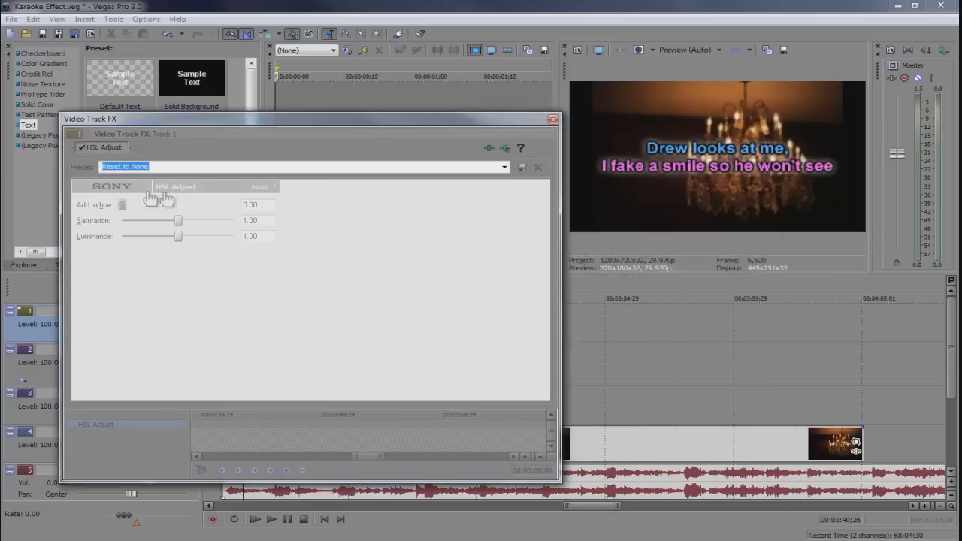
pyautogui.moveTo(125, 207); pyautogui.dragTo(161, 211)
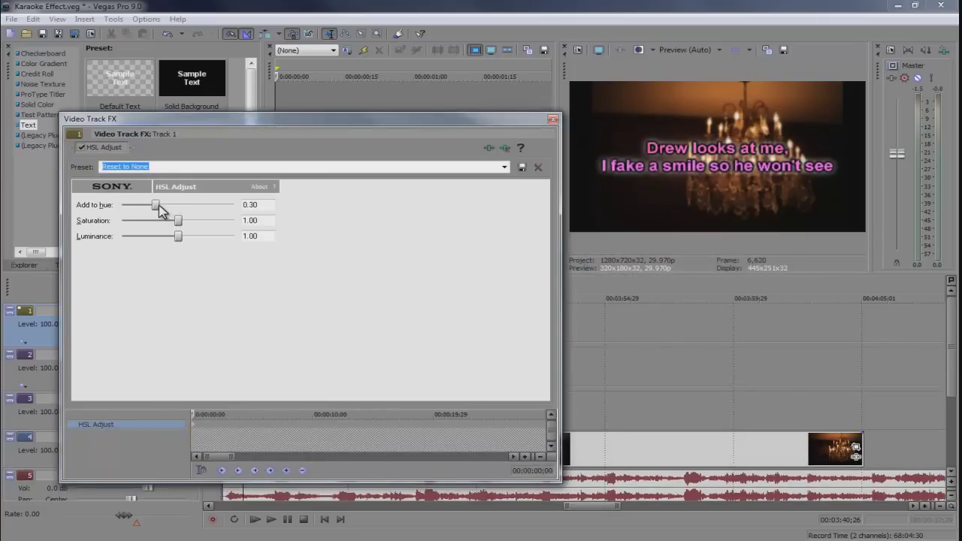
pyautogui.click(553, 118)
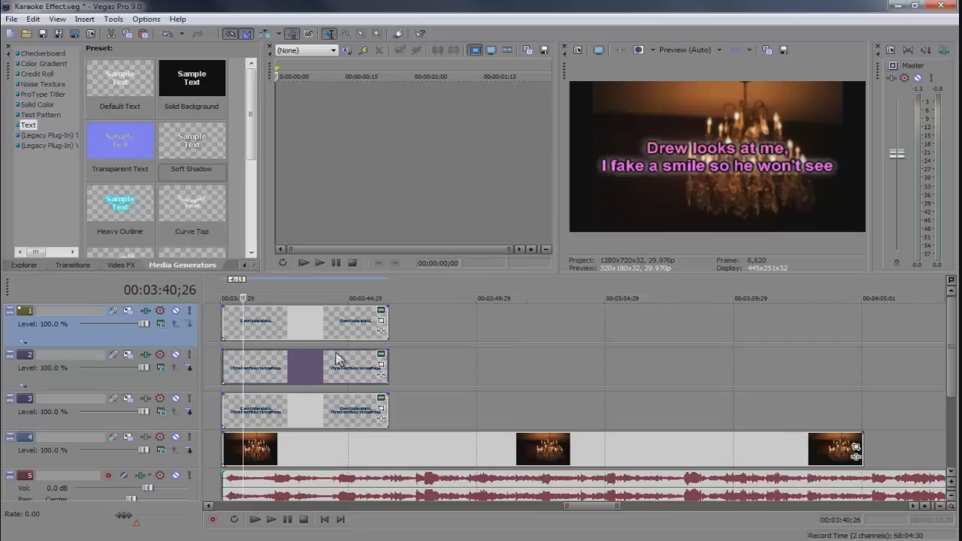
# Toggle the mutes on tracks 1 and 2 to compare lyric colours, then return to the lyric start
pyautogui.click(175, 312)
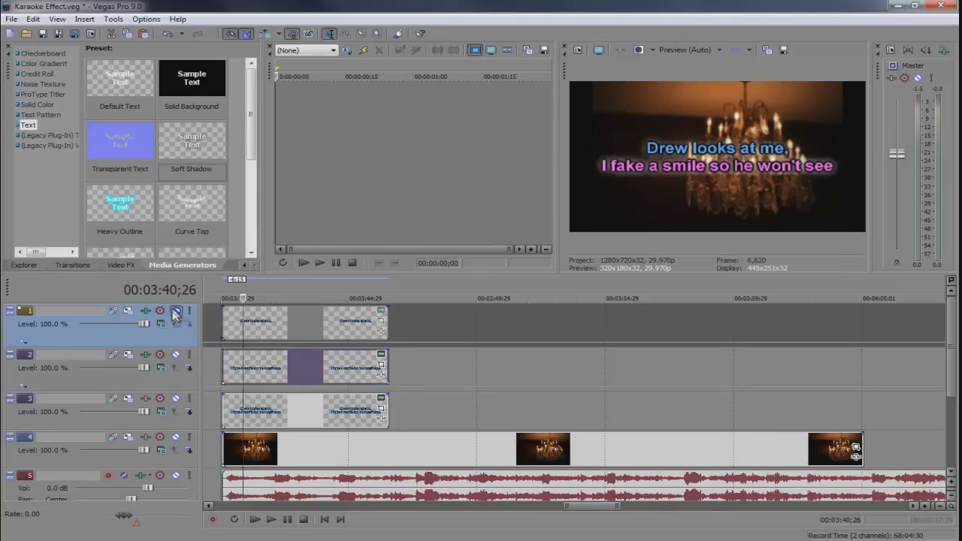
pyautogui.click(175, 355)
pyautogui.click(176, 354)
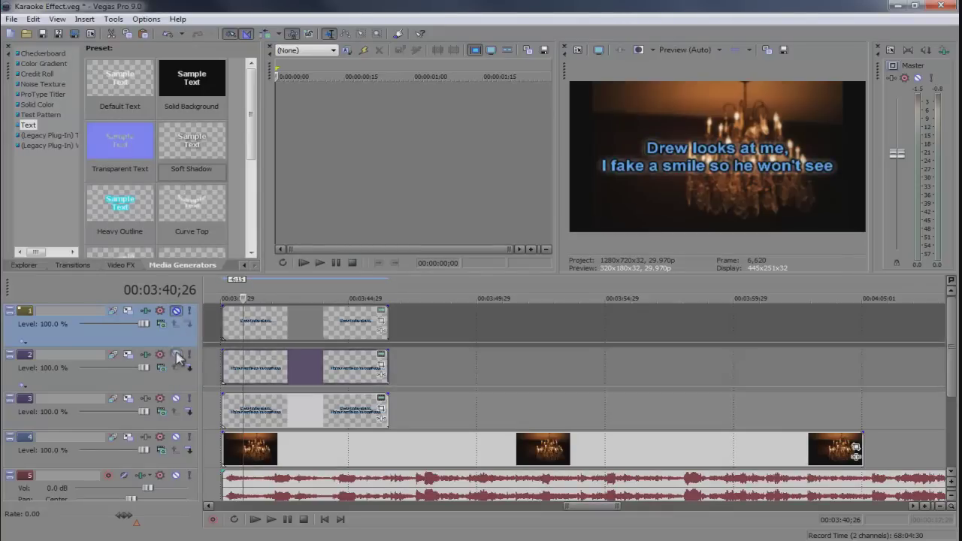
pyautogui.click(175, 311)
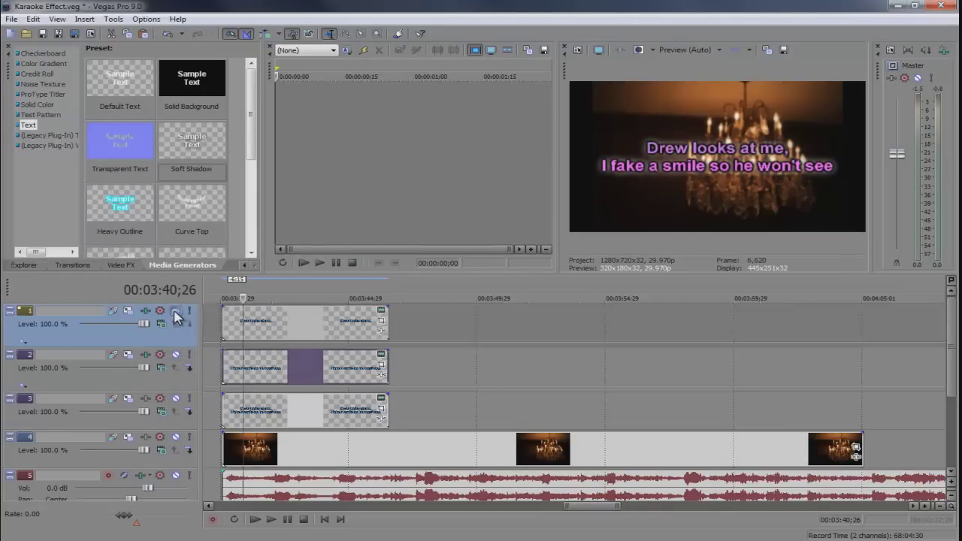
pyautogui.click(224, 295)
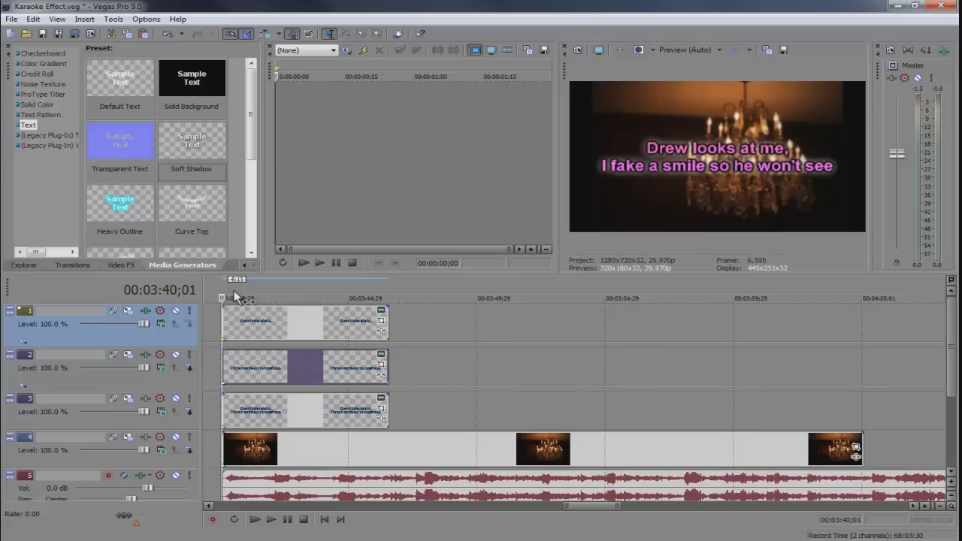
# In Pan/Crop for 'Drew looks at me,', set Stretch to fill frame to No and restrict movement to X only
pyautogui.click(382, 323)
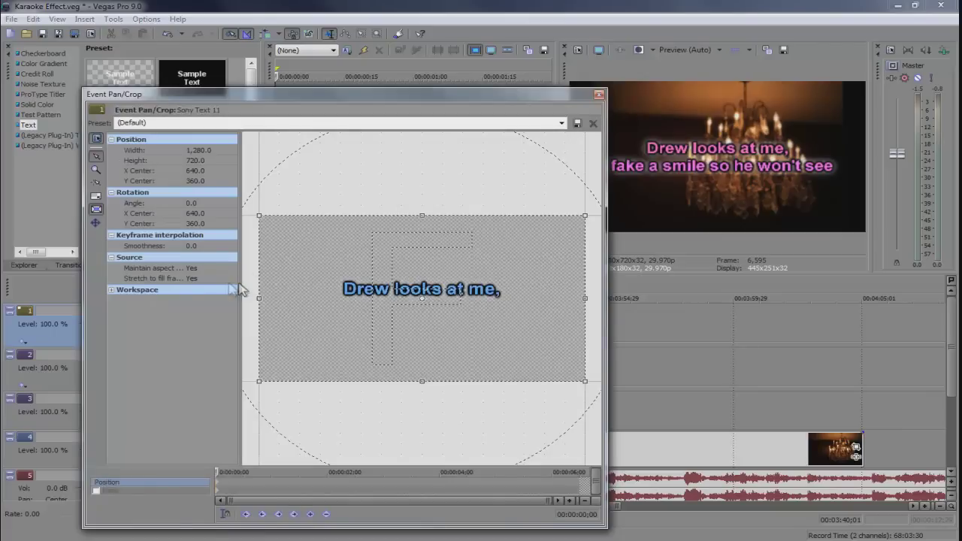
pyautogui.click(171, 282)
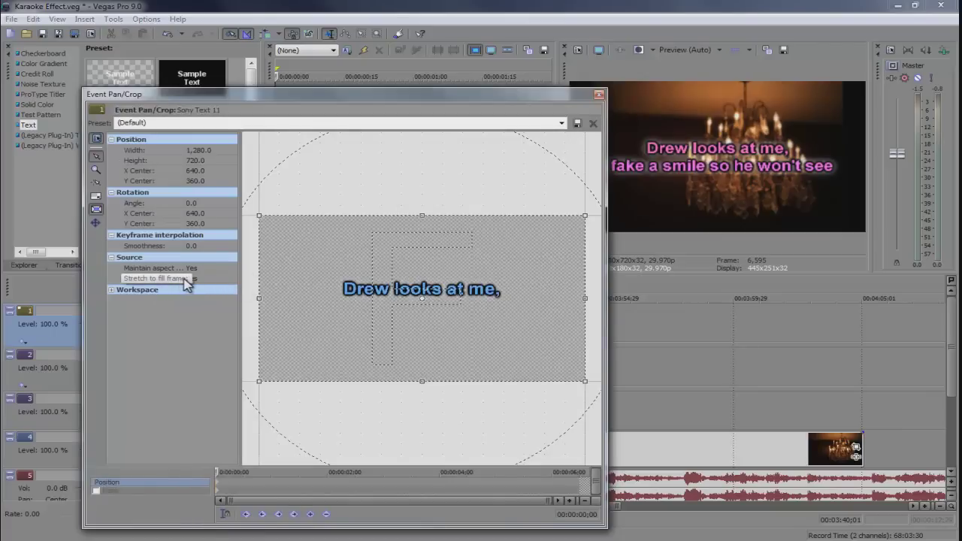
pyautogui.click(223, 281)
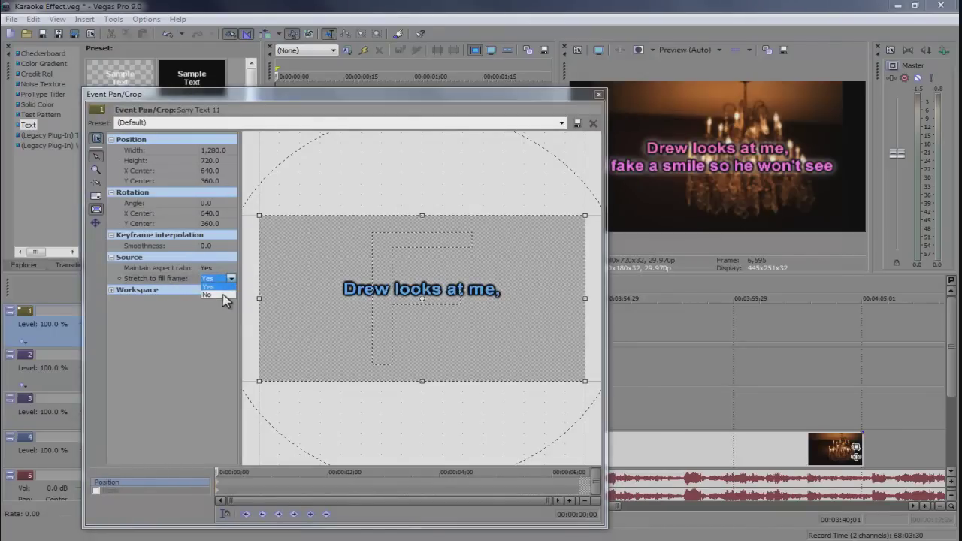
pyautogui.click(218, 294)
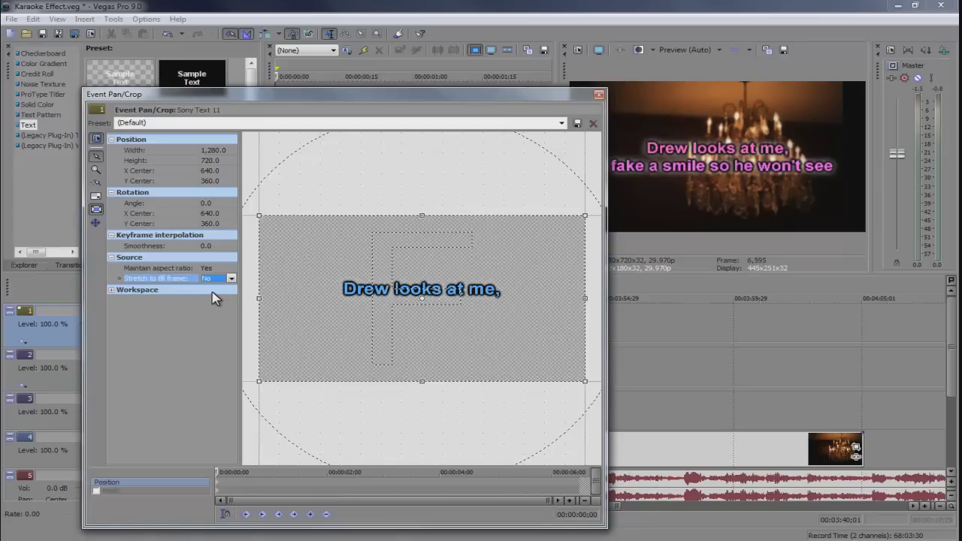
pyautogui.click(95, 223)
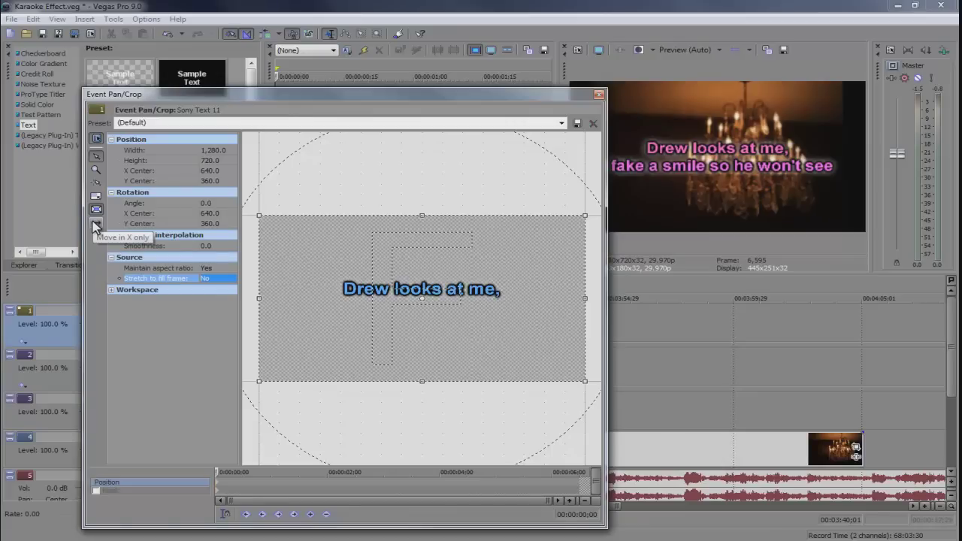
pyautogui.click(96, 224)
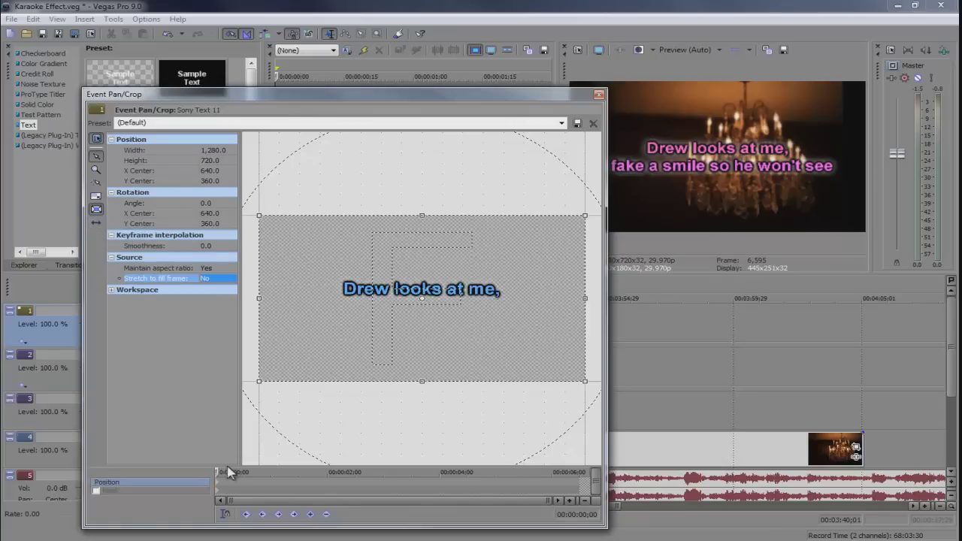
# Play the lyrics and scrub the 'Drew looks at me,' pink event to check the timing
pyautogui.moveTo(363, 103); pyautogui.dragTo(298, 17)
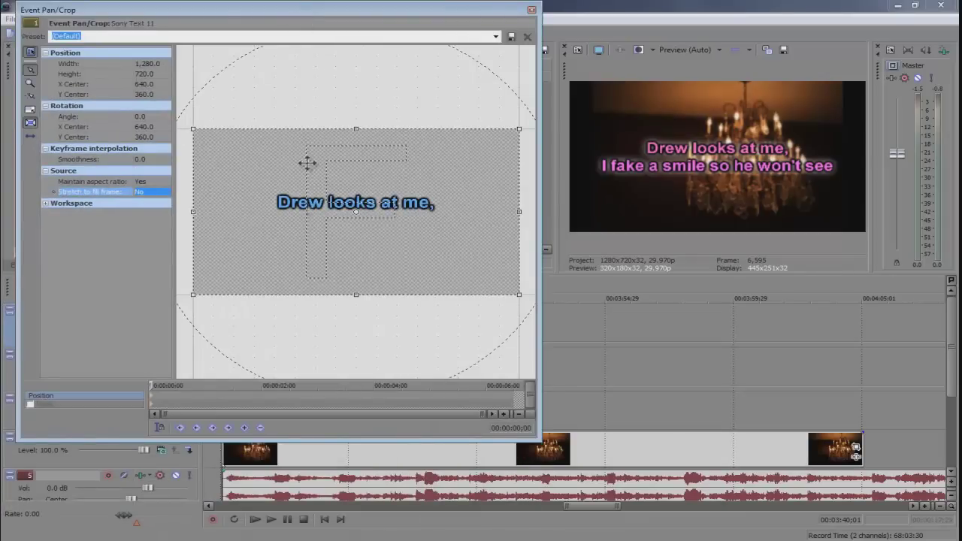
pyautogui.click(239, 455)
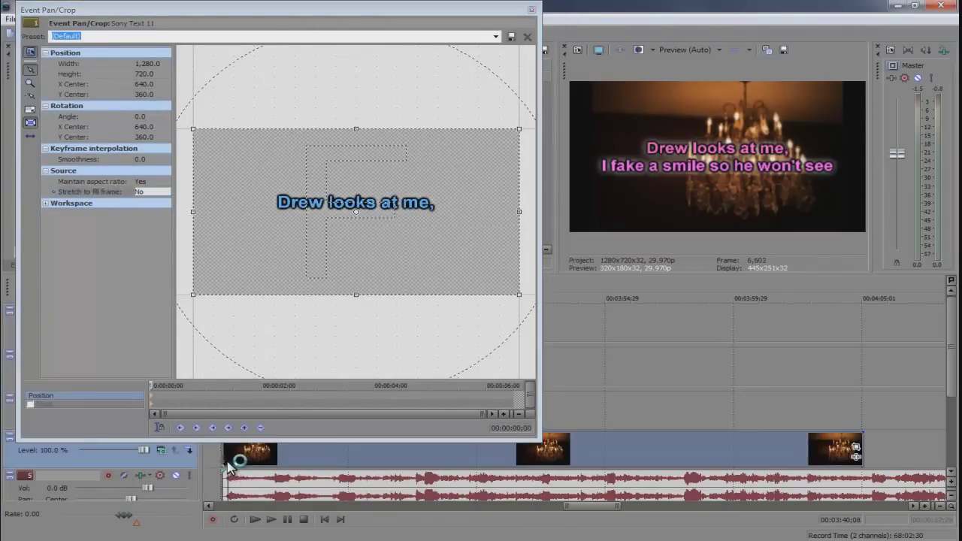
pyautogui.click(272, 519)
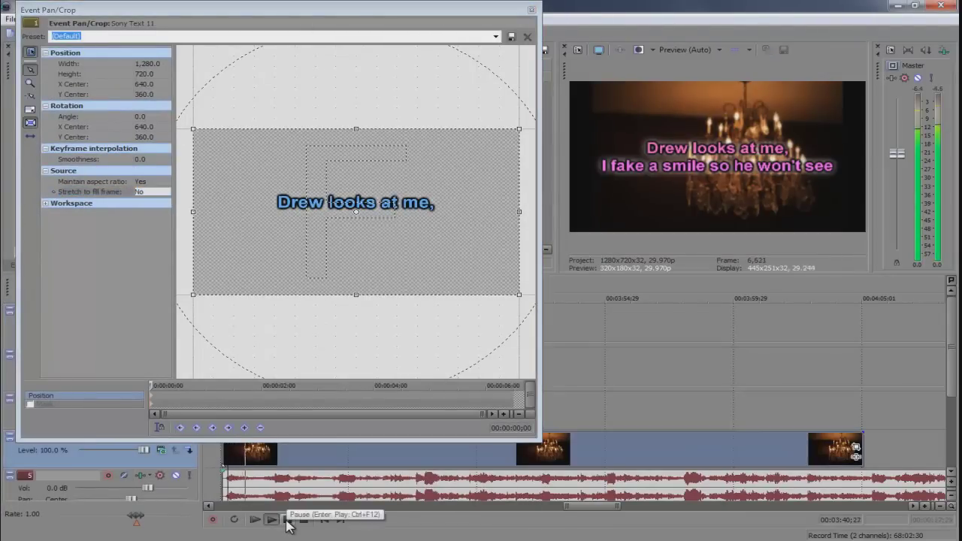
pyautogui.click(288, 519)
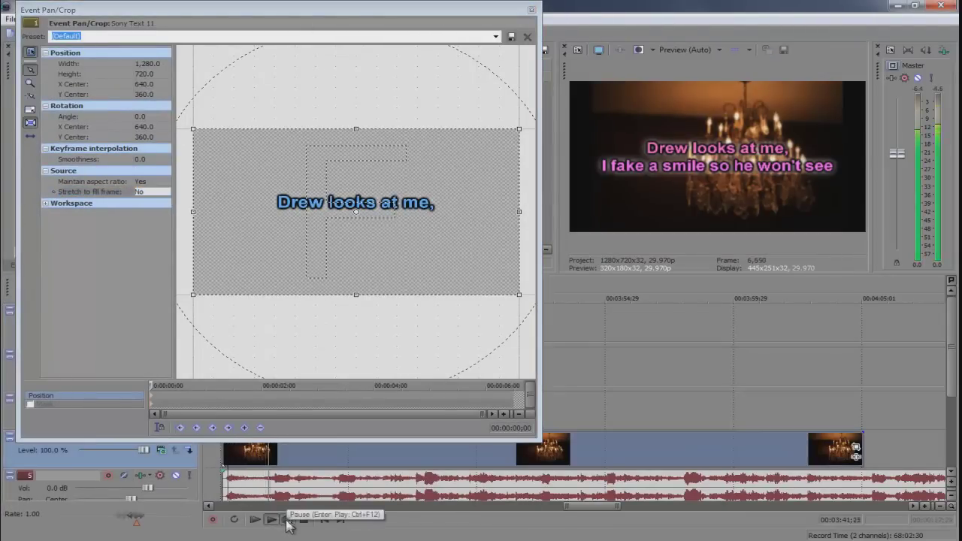
pyautogui.click(154, 386)
pyautogui.moveTo(154, 385); pyautogui.dragTo(212, 385)
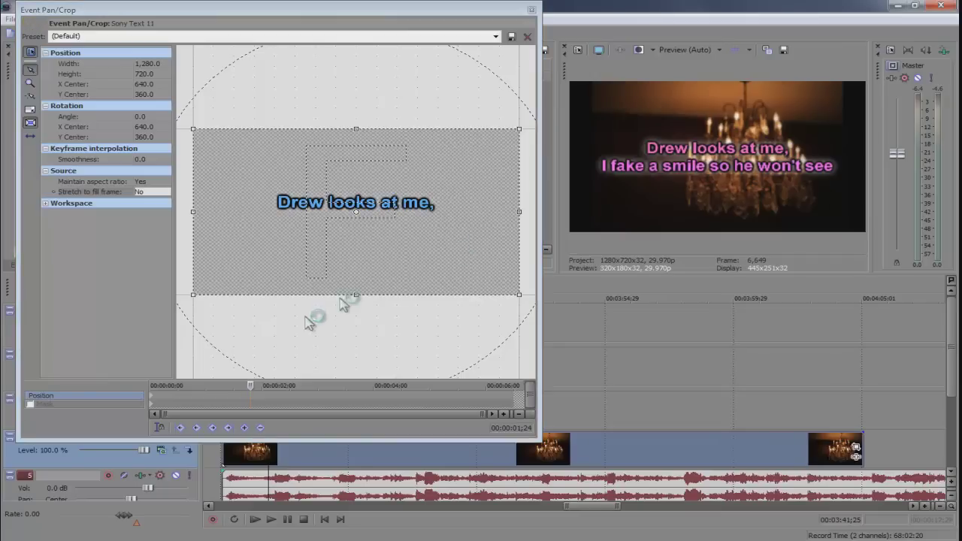
pyautogui.moveTo(250, 386); pyautogui.dragTo(104, 394)
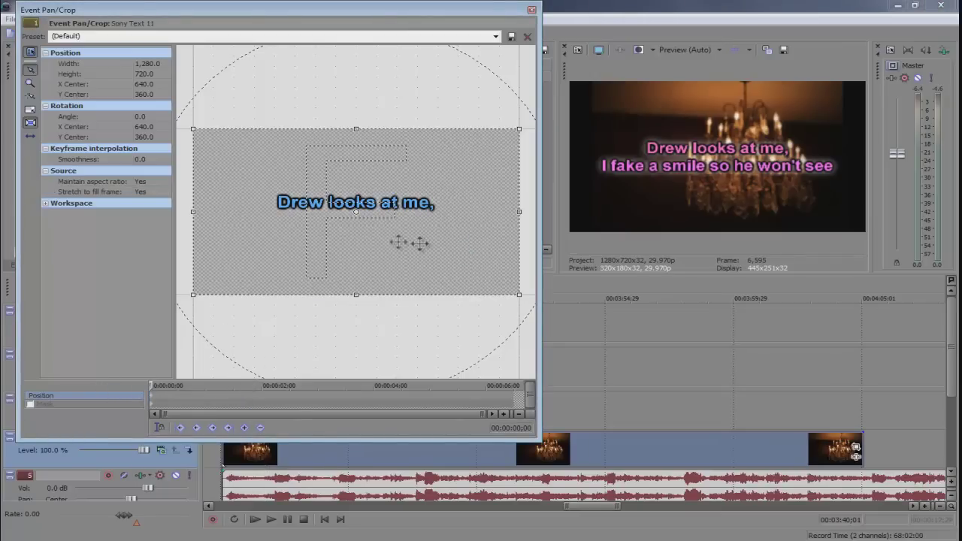
# Hide the pink line at 0;00 with Stretch off, then reveal 'Drew' at 1;25 (X Center -113.5)
pyautogui.moveTo(388, 256); pyautogui.dragTo(200, 247)
pyautogui.click(148, 192)
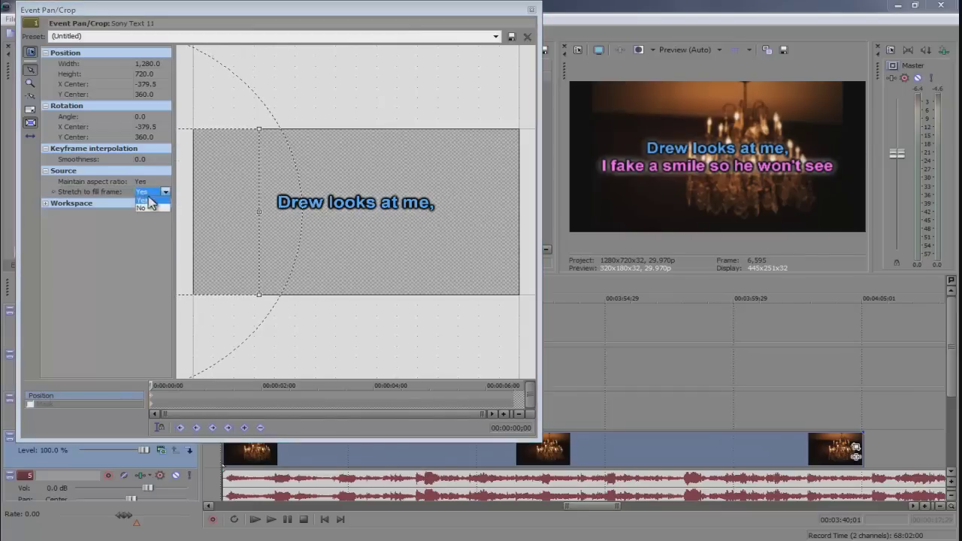
pyautogui.click(147, 207)
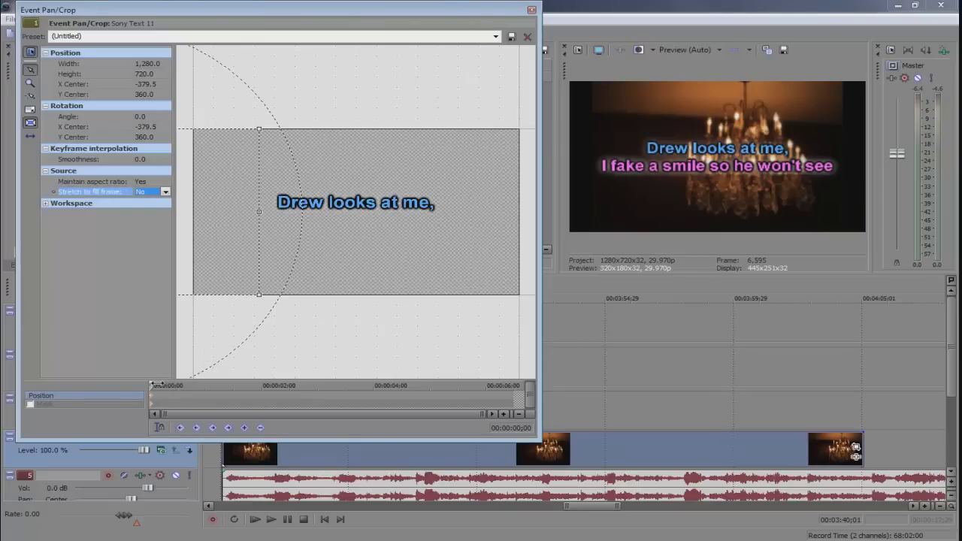
pyautogui.moveTo(154, 385); pyautogui.dragTo(254, 385)
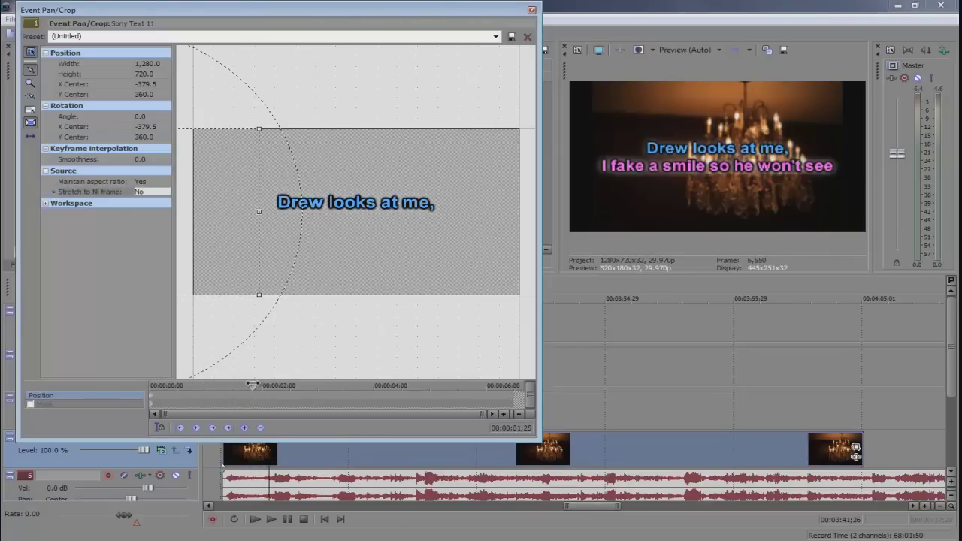
pyautogui.moveTo(233, 260); pyautogui.dragTo(295, 251)
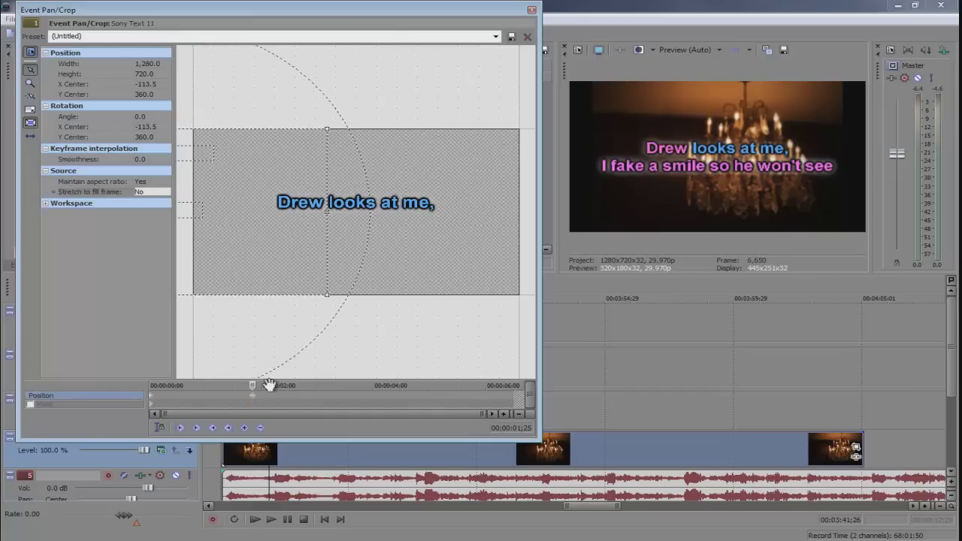
# Fully reveal the pink line at the event's end with X Center 637.4
pyautogui.moveTo(275, 385); pyautogui.dragTo(515, 384)
pyautogui.moveTo(263, 205); pyautogui.dragTo(448, 207)
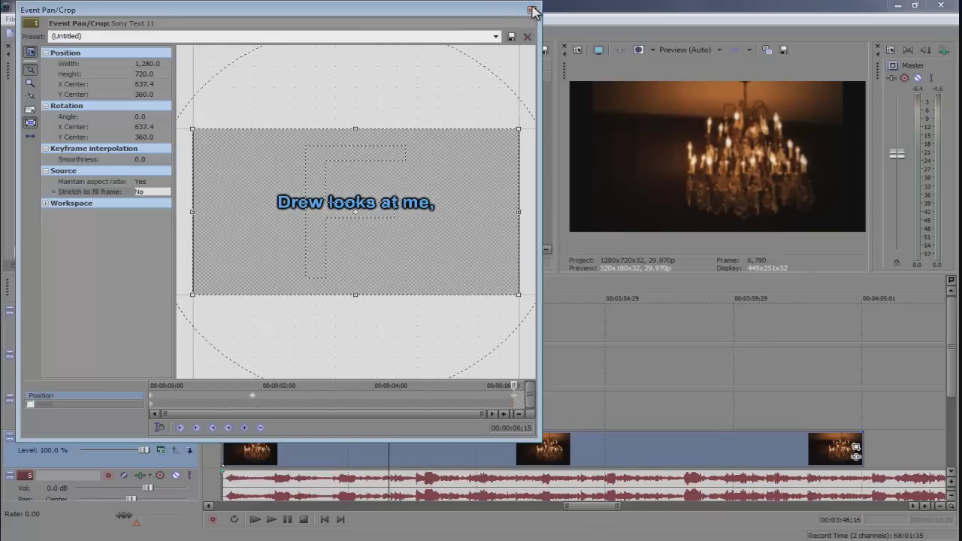
pyautogui.click(532, 9)
pyautogui.click(275, 292)
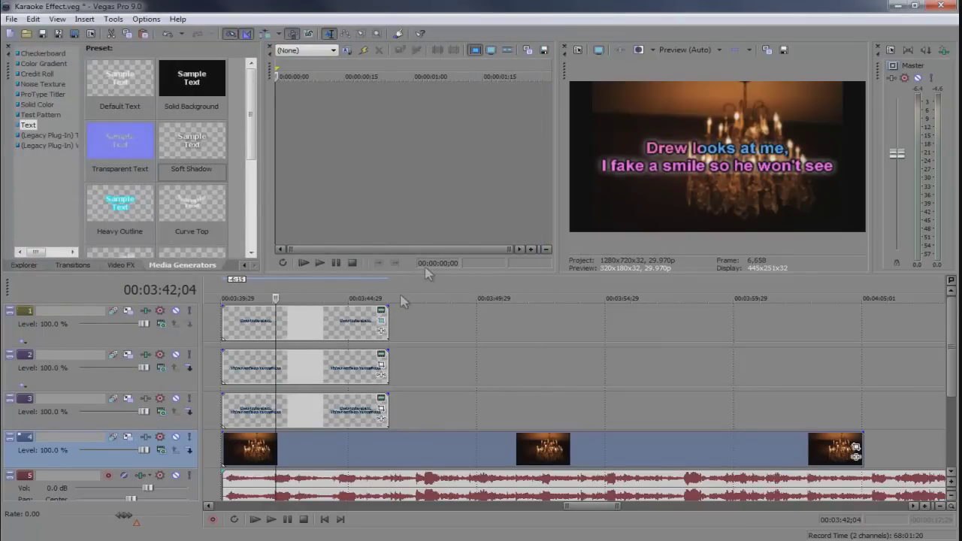
# Set Stretch to fill frame to No in Pan/Crop for the 'I fake a smile so he won't see' event
pyautogui.click(381, 355)
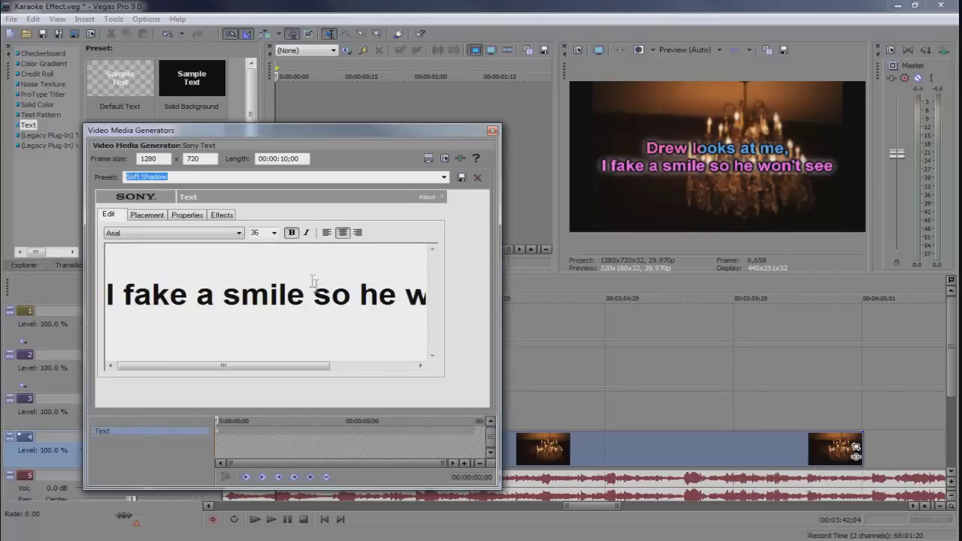
pyautogui.click(492, 130)
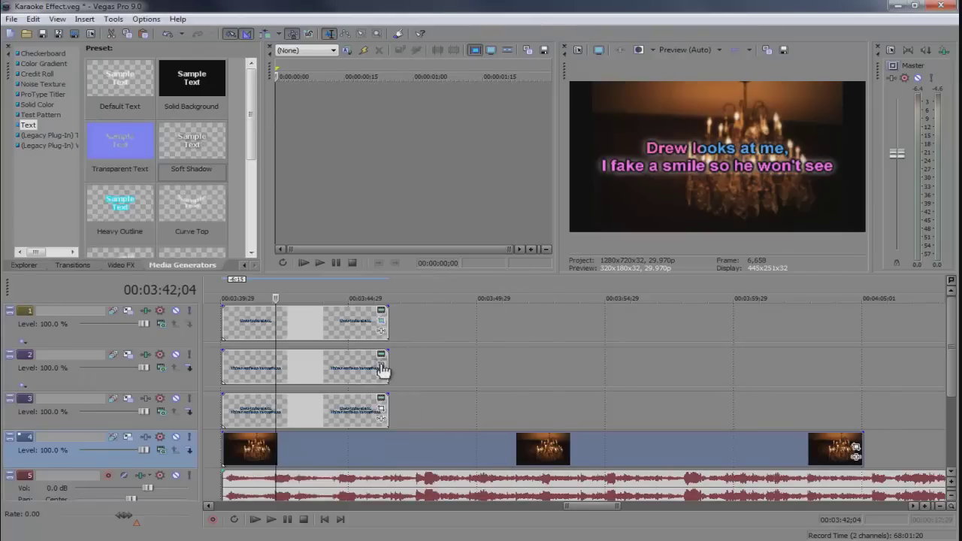
pyautogui.click(381, 368)
pyautogui.click(133, 192)
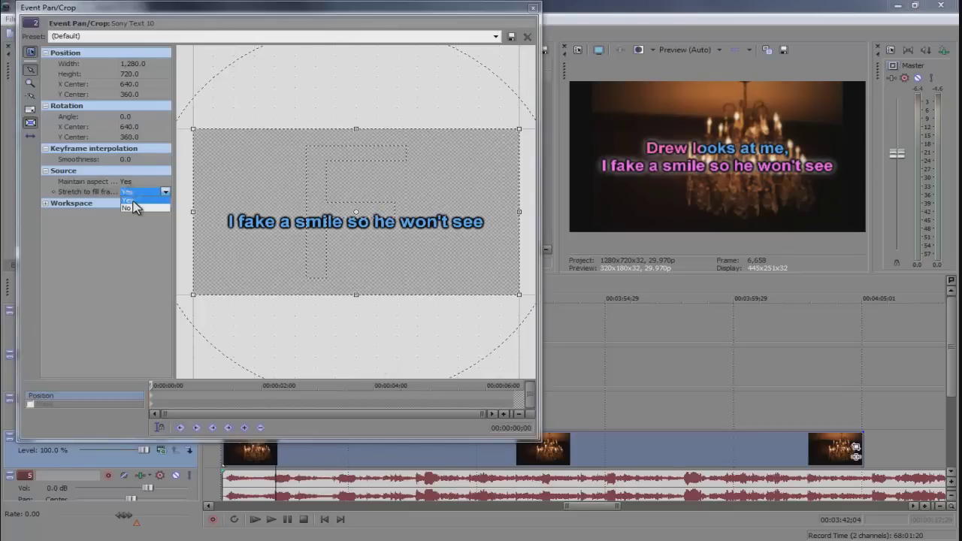
pyautogui.click(127, 208)
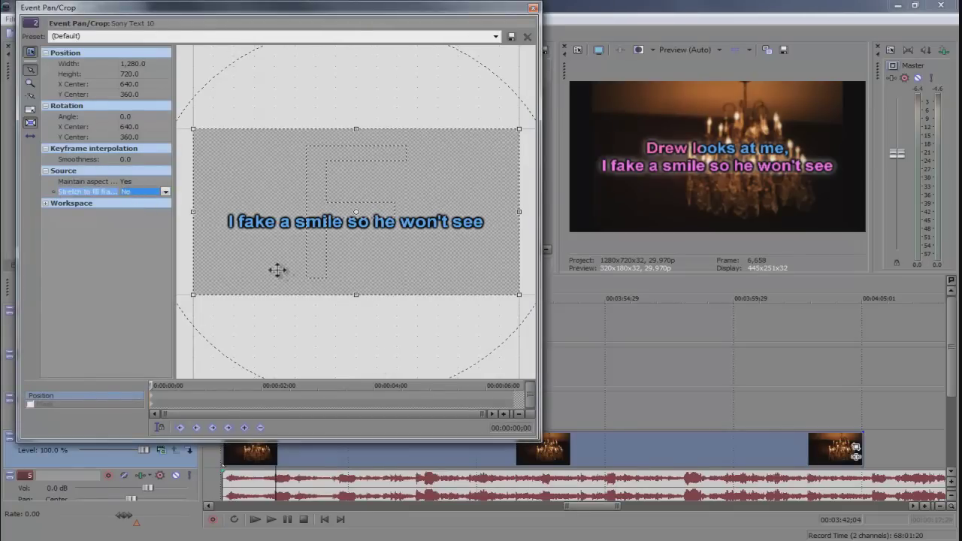
# Slide its crop frame left to X Center -546.4 so the pink line starts hidden, then scrub to verify
pyautogui.moveTo(264, 266); pyautogui.dragTo(22, 267)
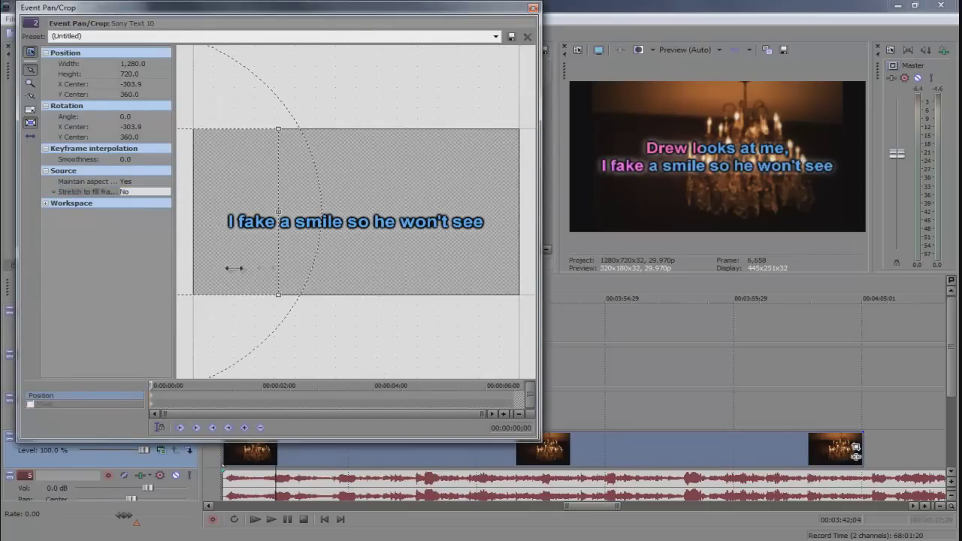
pyautogui.moveTo(248, 265); pyautogui.dragTo(180, 266)
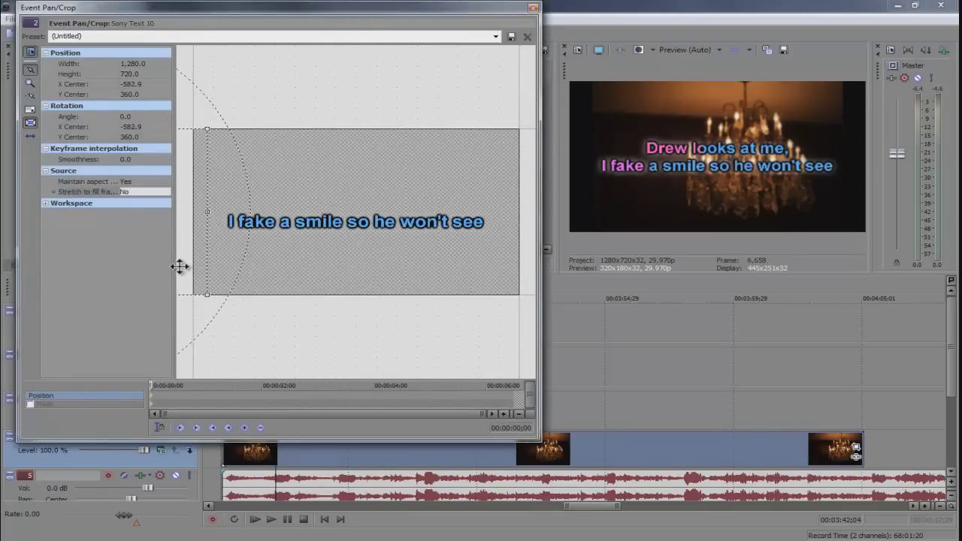
pyautogui.moveTo(149, 386); pyautogui.dragTo(150, 384)
pyautogui.click(155, 385)
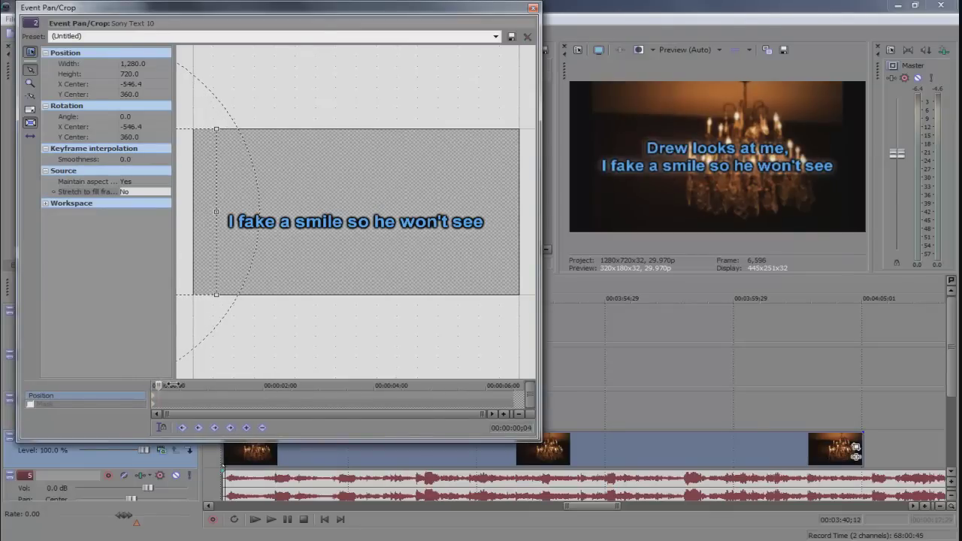
pyautogui.moveTo(197, 386); pyautogui.dragTo(202, 386)
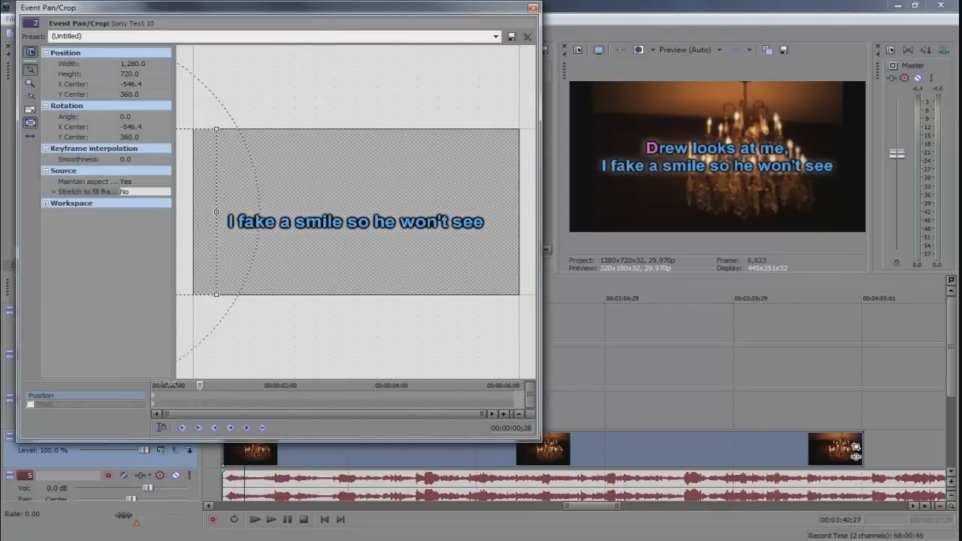
pyautogui.click(176, 384)
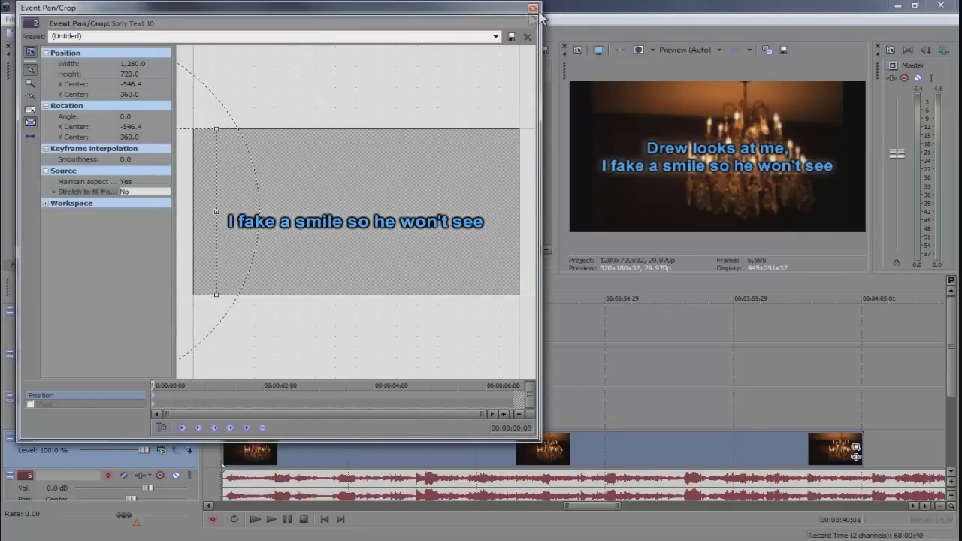
# Start the second line's pink clip after the first line ends and lengthen tracks 3 and 1 to match
pyautogui.click(532, 9)
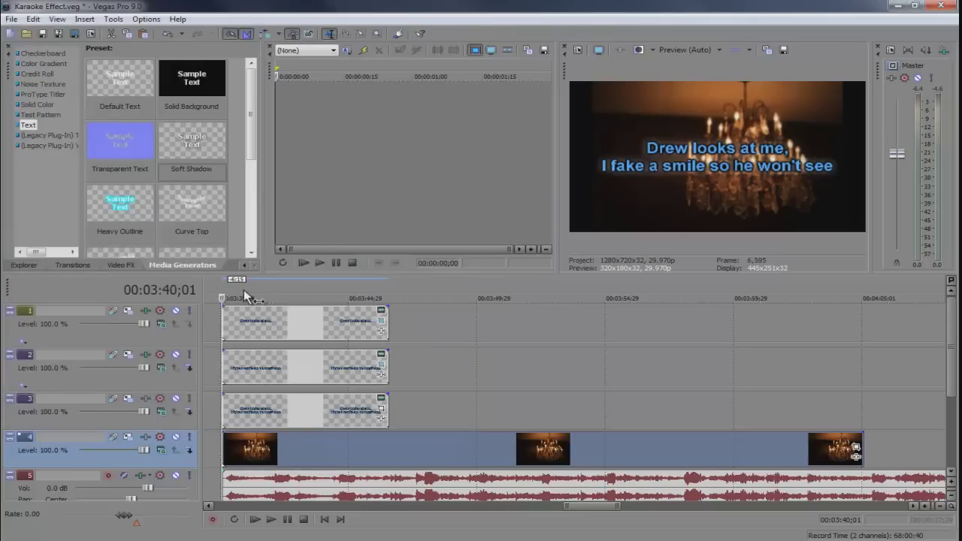
pyautogui.click(272, 519)
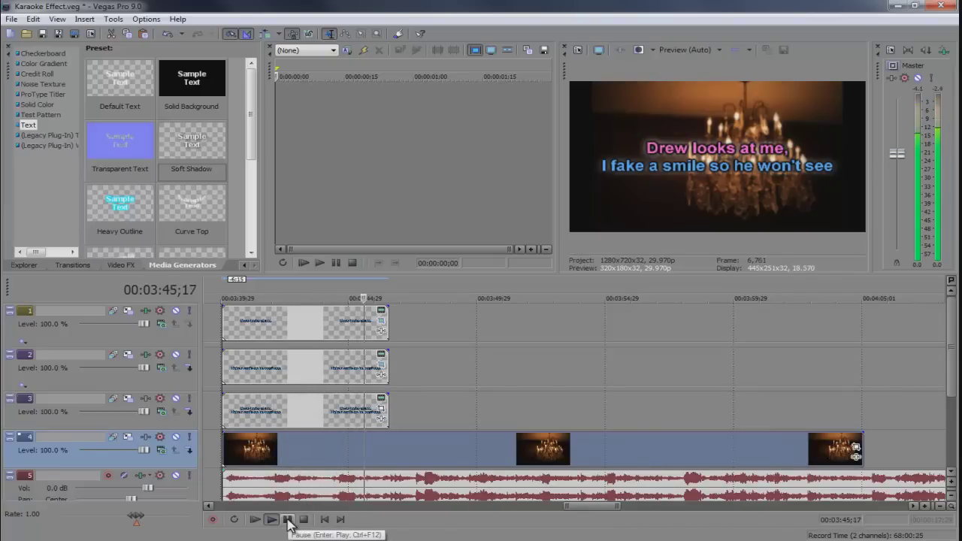
pyautogui.click(288, 519)
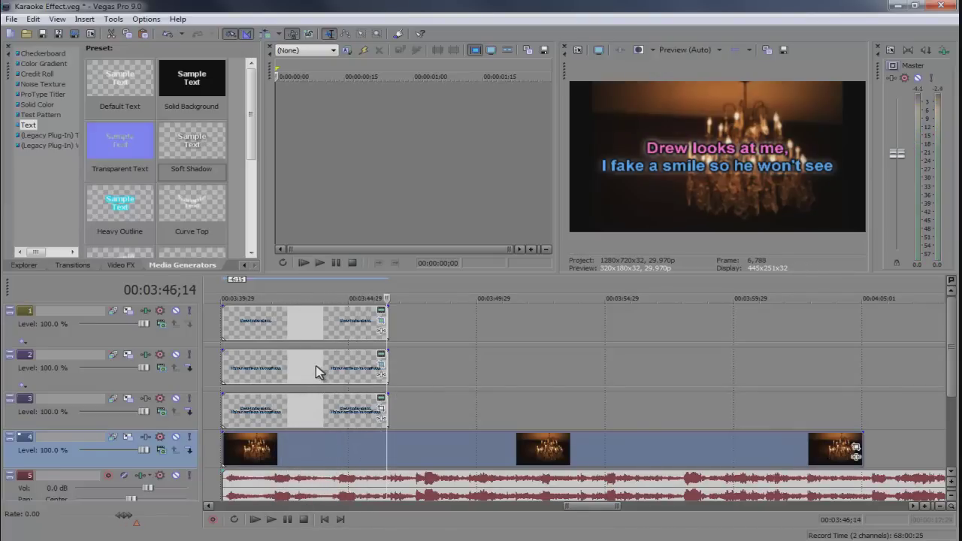
pyautogui.moveTo(317, 368); pyautogui.dragTo(481, 373)
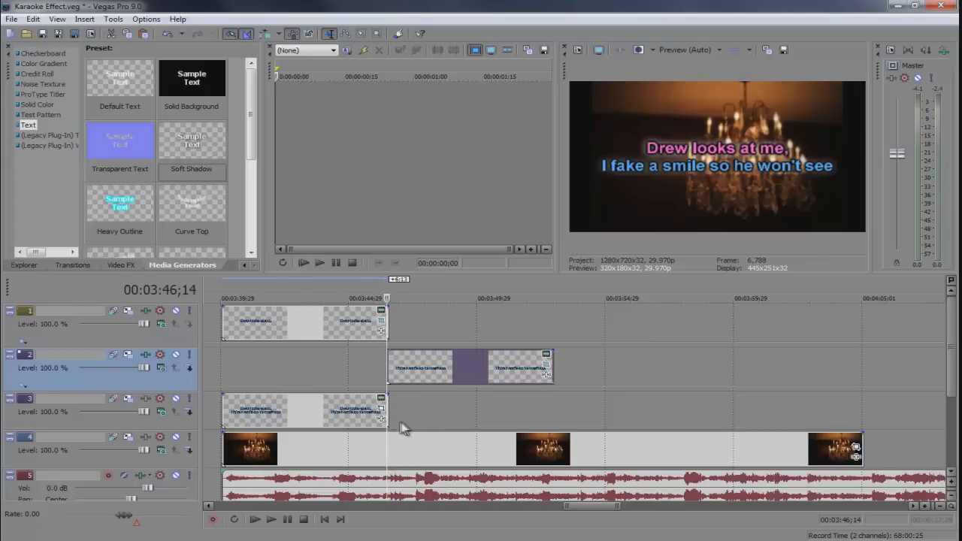
pyautogui.moveTo(387, 410); pyautogui.dragTo(552, 410)
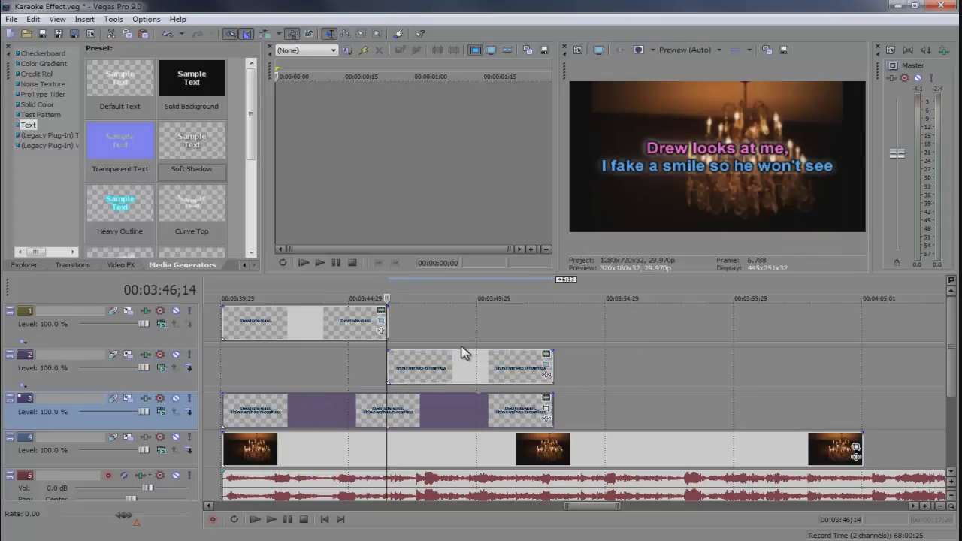
pyautogui.moveTo(386, 320); pyautogui.dragTo(536, 321)
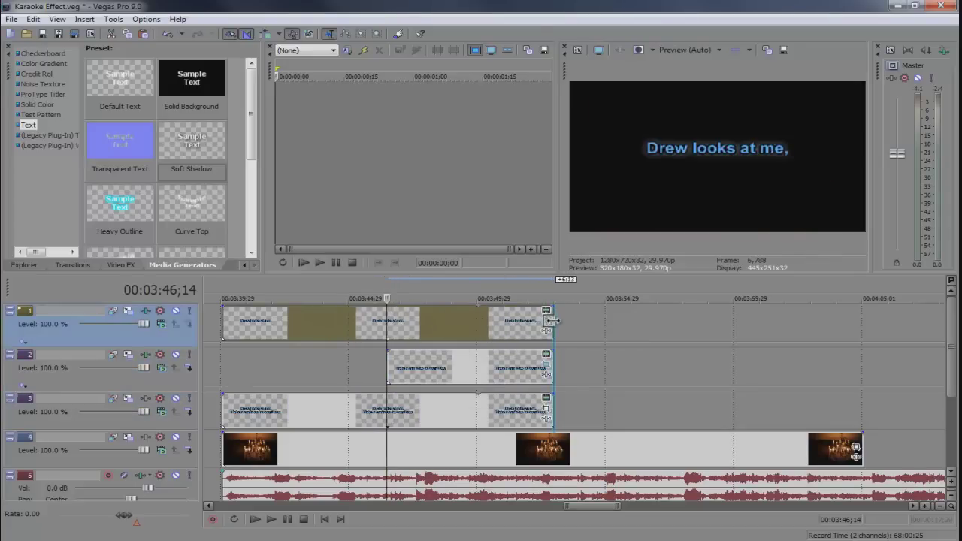
# Move the first pink line's final Pan/Crop keyframe to about 5 seconds so its reveal finishes earlier
pyautogui.click(530, 310)
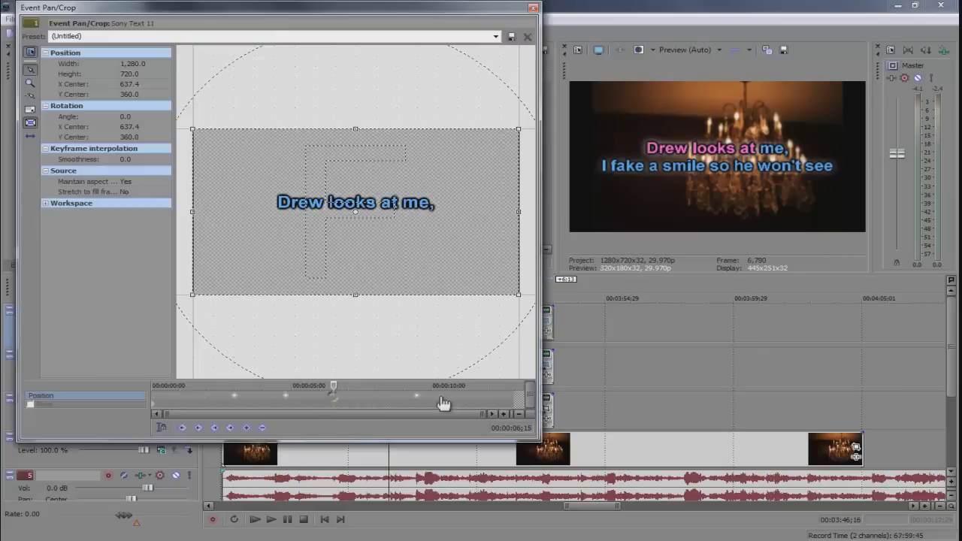
pyautogui.click(353, 404)
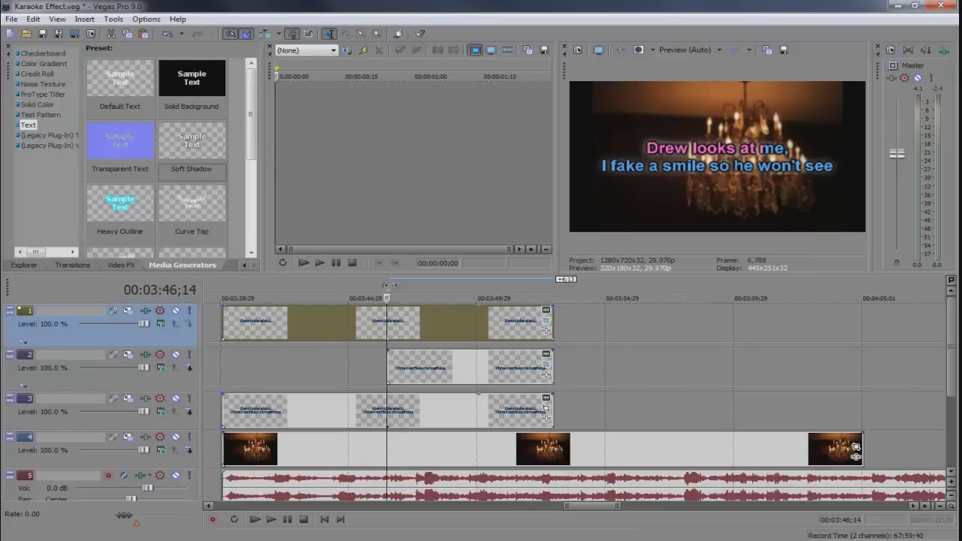
pyautogui.moveTo(386, 286); pyautogui.dragTo(368, 289)
pyautogui.click(545, 311)
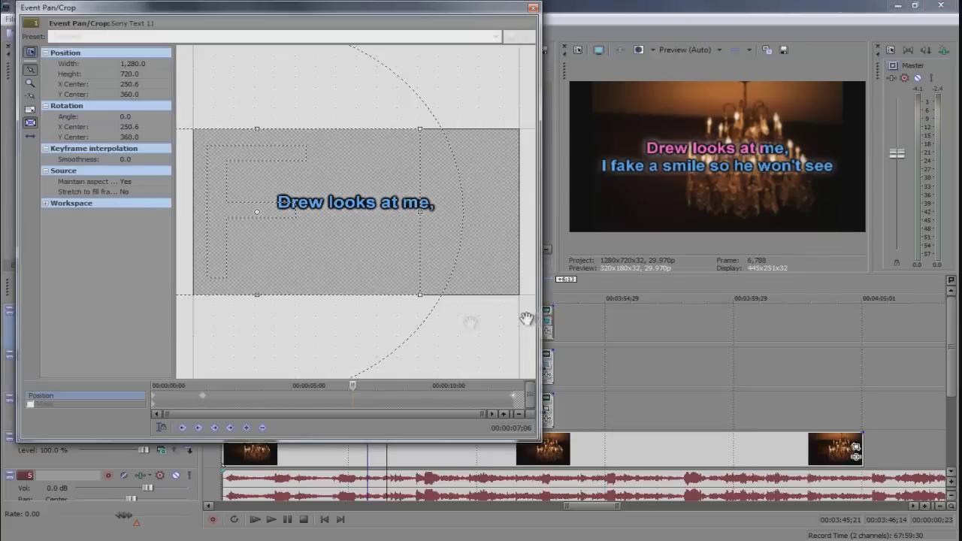
pyautogui.moveTo(516, 400); pyautogui.dragTo(340, 398)
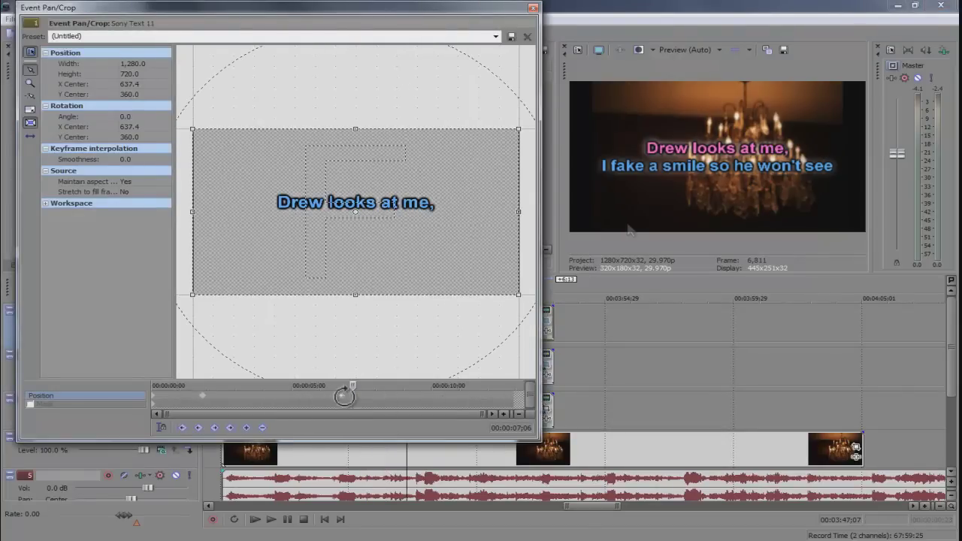
pyautogui.click(532, 10)
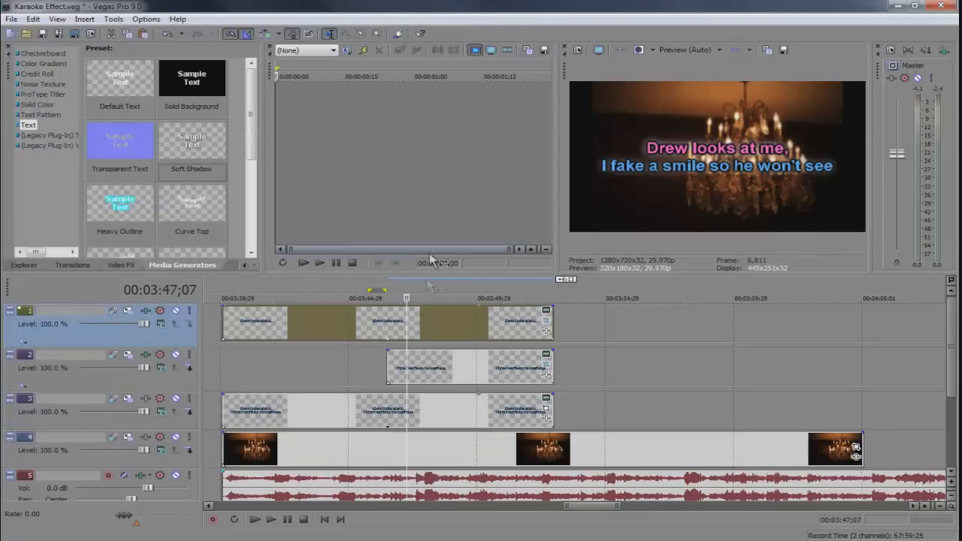
# Check the timing and set the second line's start keyframe at X Center -468.1, showing only 'I' pink
pyautogui.click(549, 367)
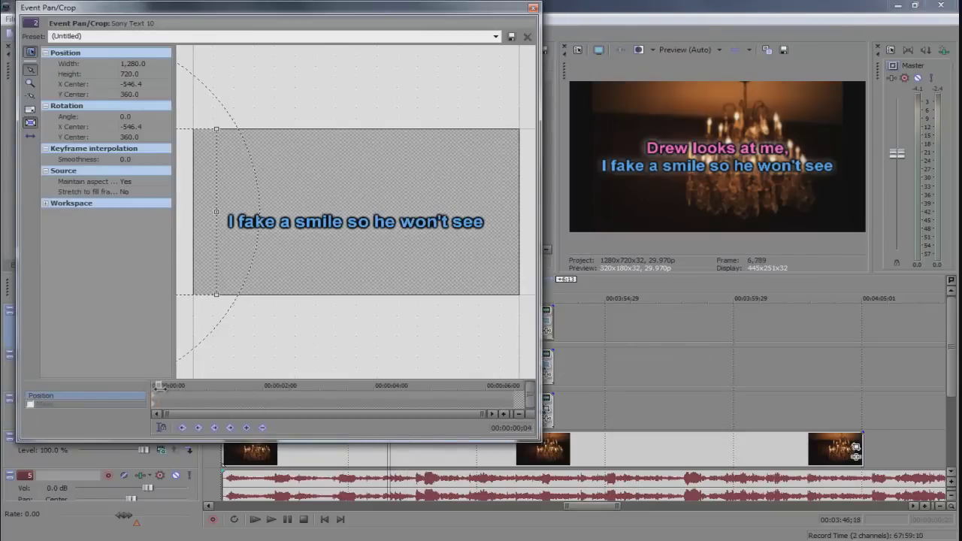
pyautogui.click(272, 520)
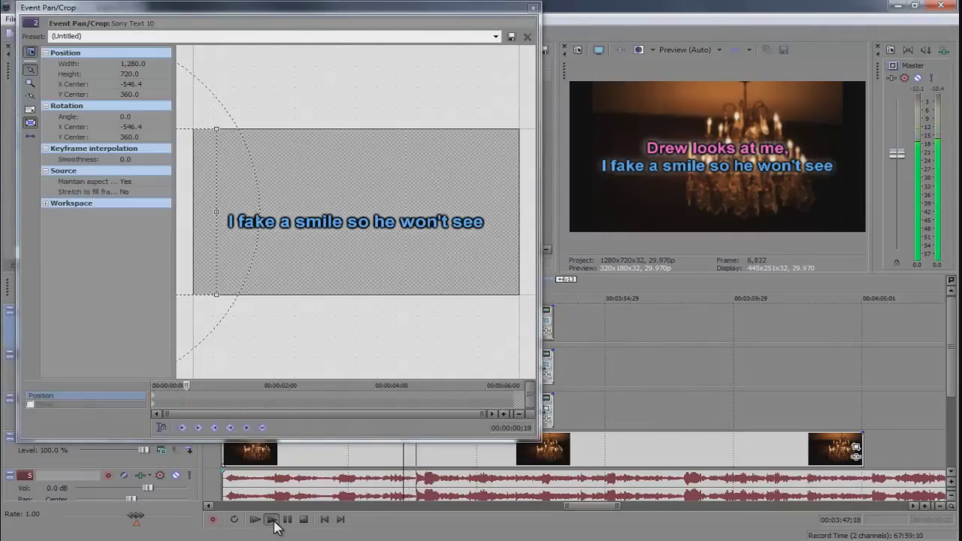
pyautogui.click(393, 466)
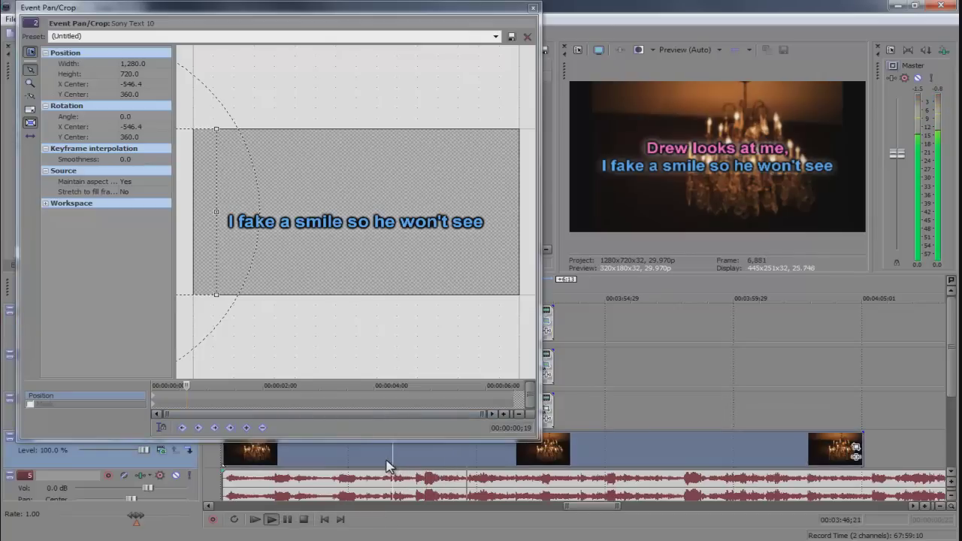
pyautogui.click(272, 520)
pyautogui.click(303, 519)
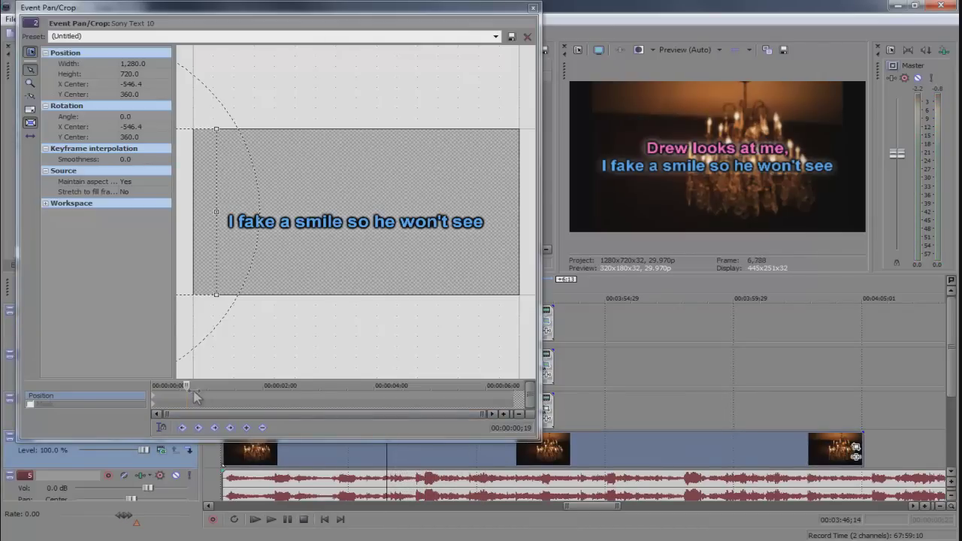
pyautogui.click(187, 385)
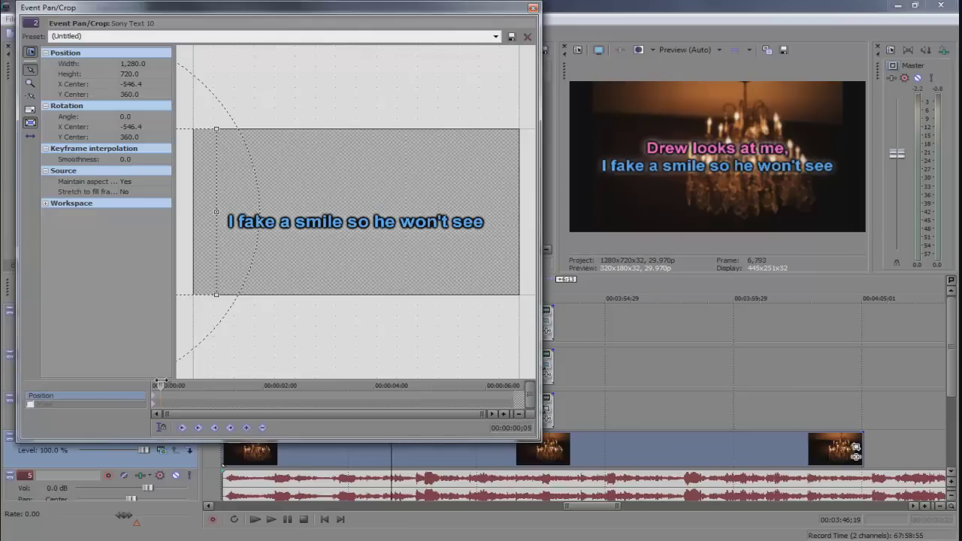
pyautogui.moveTo(202, 262); pyautogui.dragTo(220, 258)
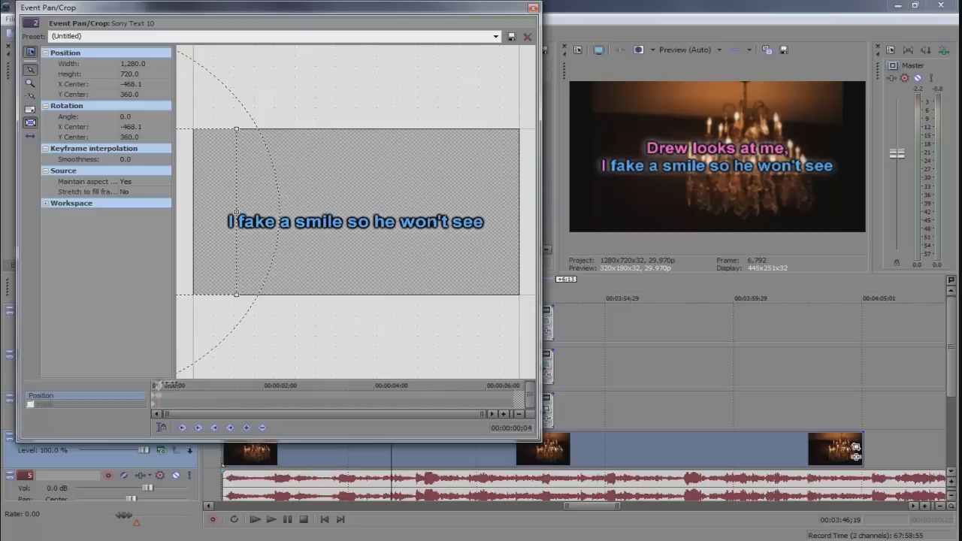
# Add a keyframe at 2;02 with X Center 634.8 so the whole second line is pink
pyautogui.moveTo(204, 384); pyautogui.dragTo(213, 384)
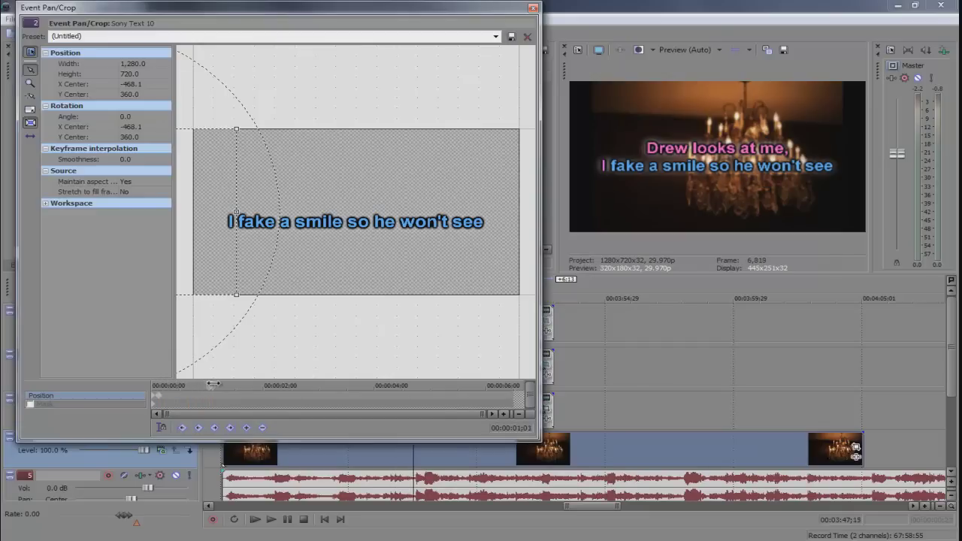
pyautogui.moveTo(231, 262); pyautogui.dragTo(482, 264)
pyautogui.click(266, 386)
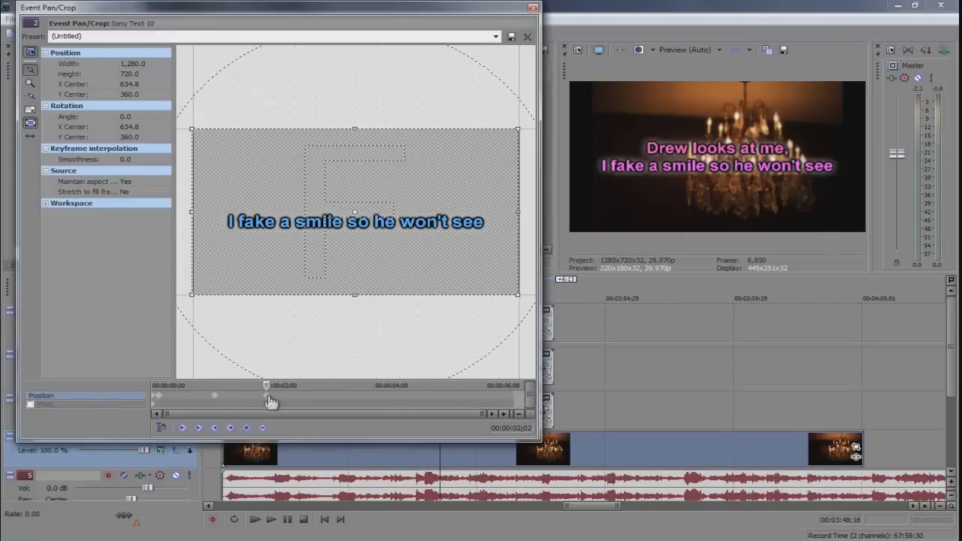
pyautogui.click(533, 8)
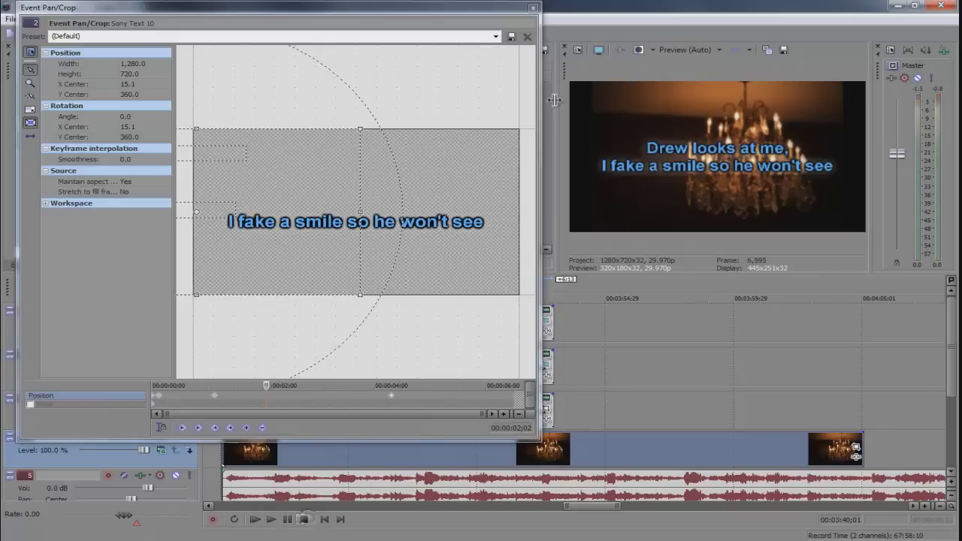
pyautogui.click(536, 9)
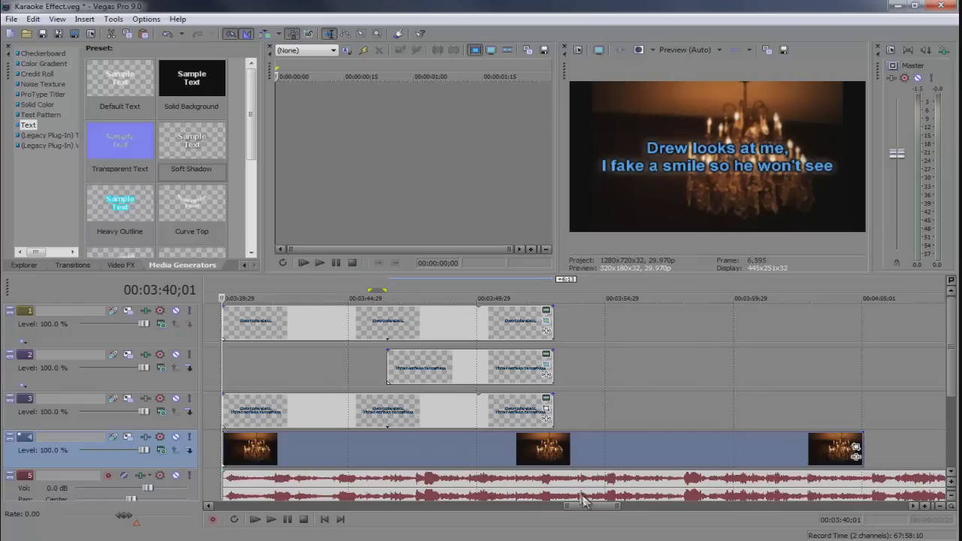
# Zoom and scroll the timeline back to the project's opening and place the cursor near 00:00:00
pyautogui.moveTo(565, 506)
pyautogui.mouseDown()
pyautogui.moveTo(552, 507)
pyautogui.moveTo(569, 513)
pyautogui.mouseUp()
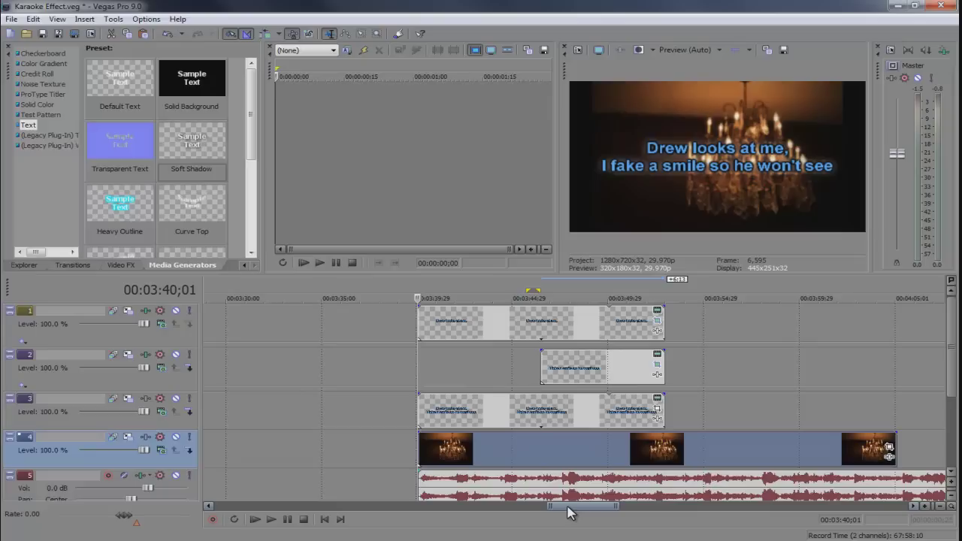
pyautogui.moveTo(553, 512); pyautogui.dragTo(227, 511)
pyautogui.moveTo(304, 503); pyautogui.dragTo(271, 505)
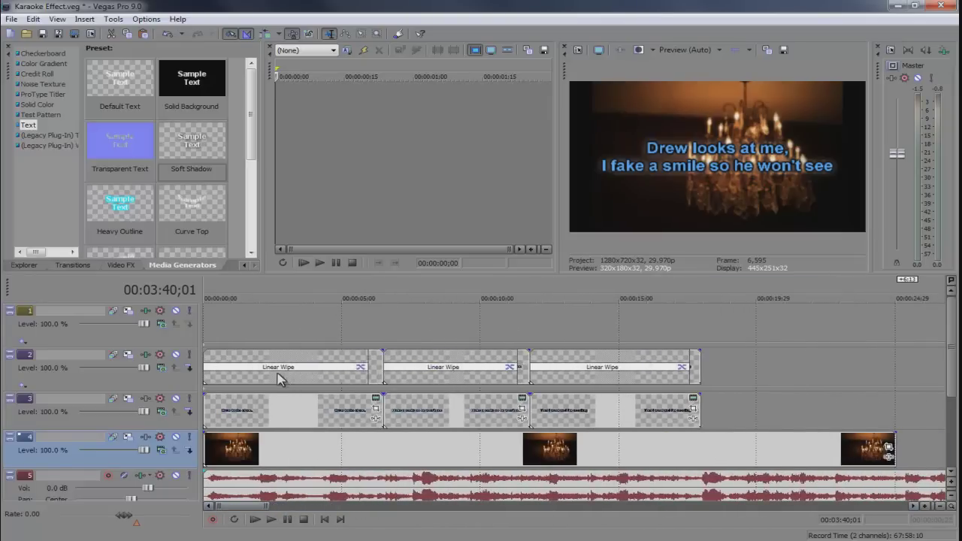
pyautogui.click(223, 294)
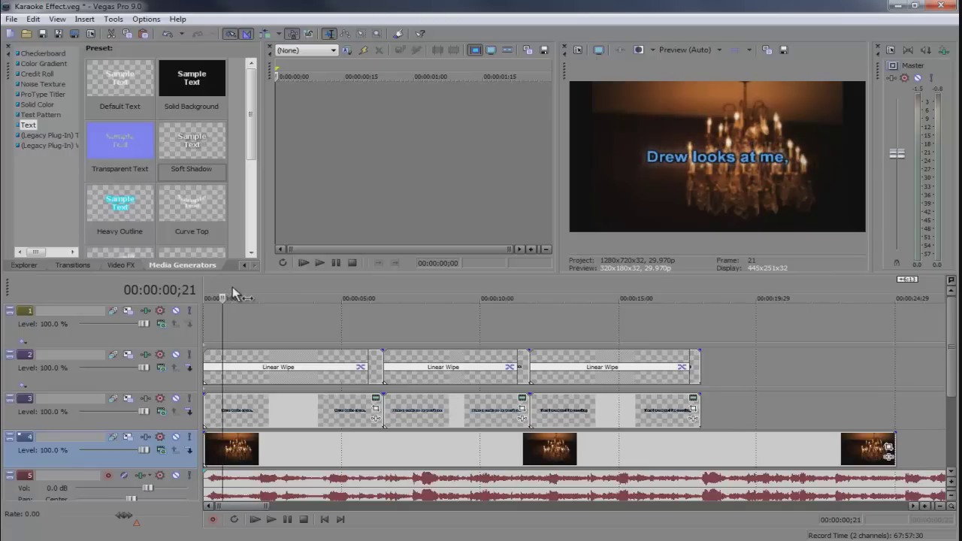